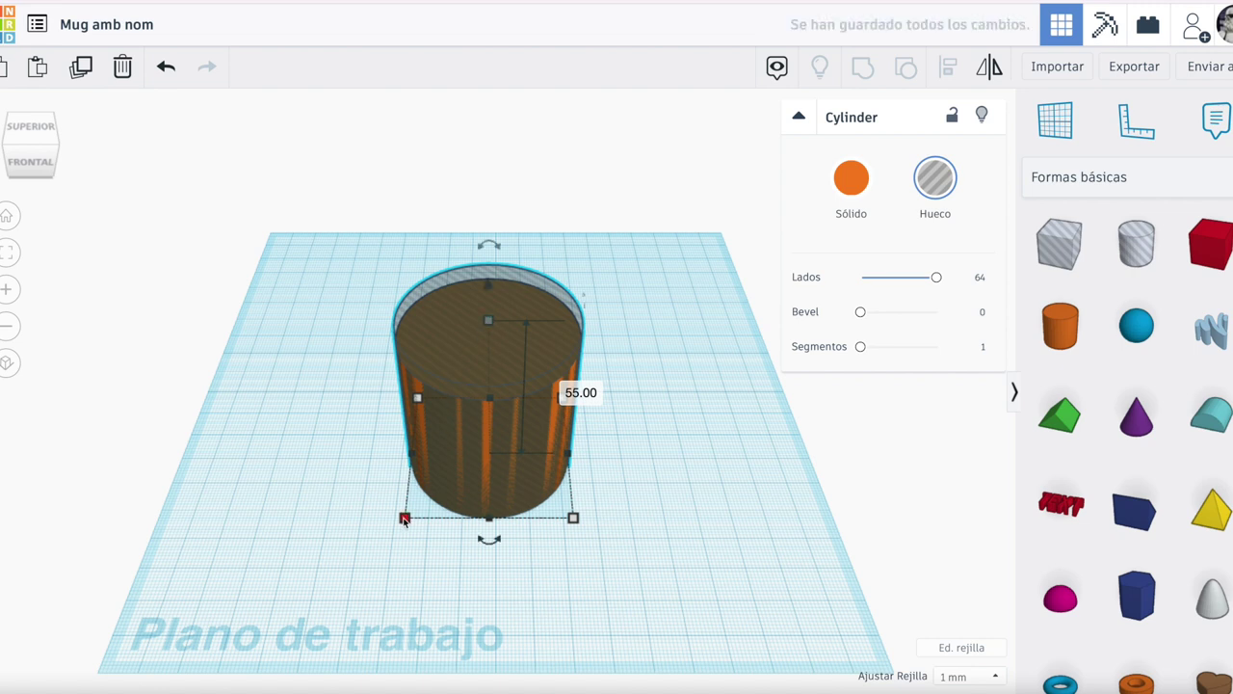
# Shrink the hole cylinder's base to 45 x 45 mm and raise it 2.5 mm using a 0.5 mm snap grid.
pyautogui.moveTo(404, 520); pyautogui.dragTo(422, 504)
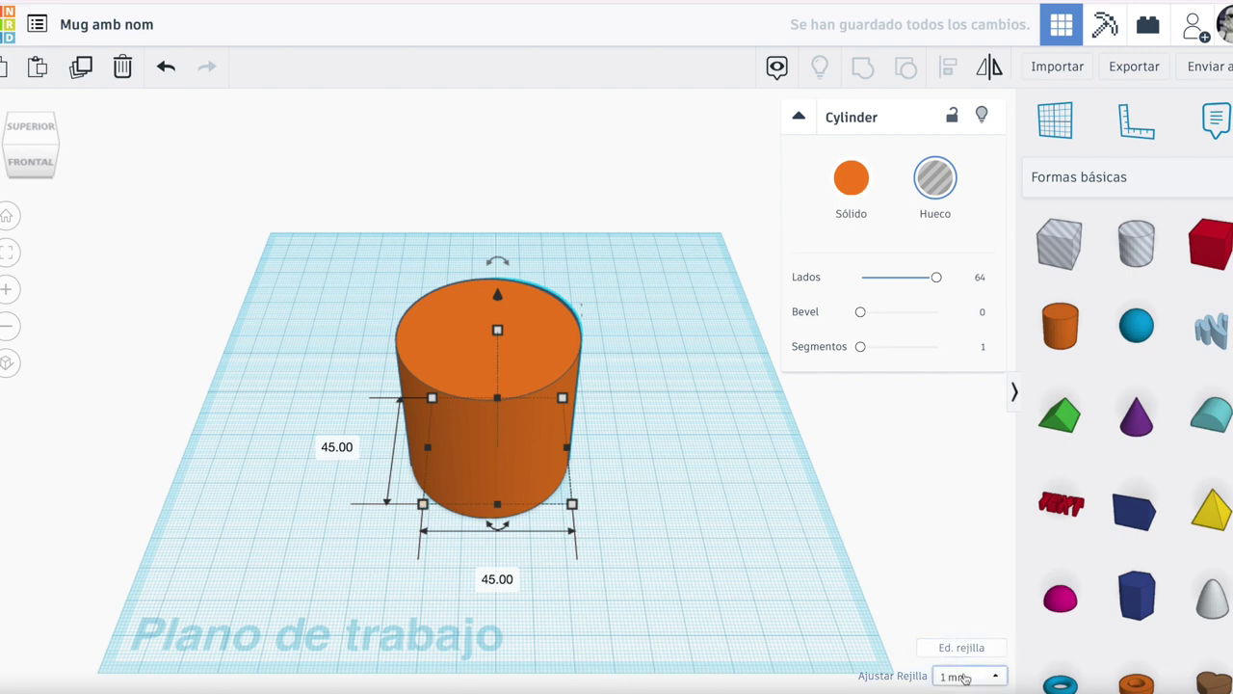
pyautogui.click(963, 677)
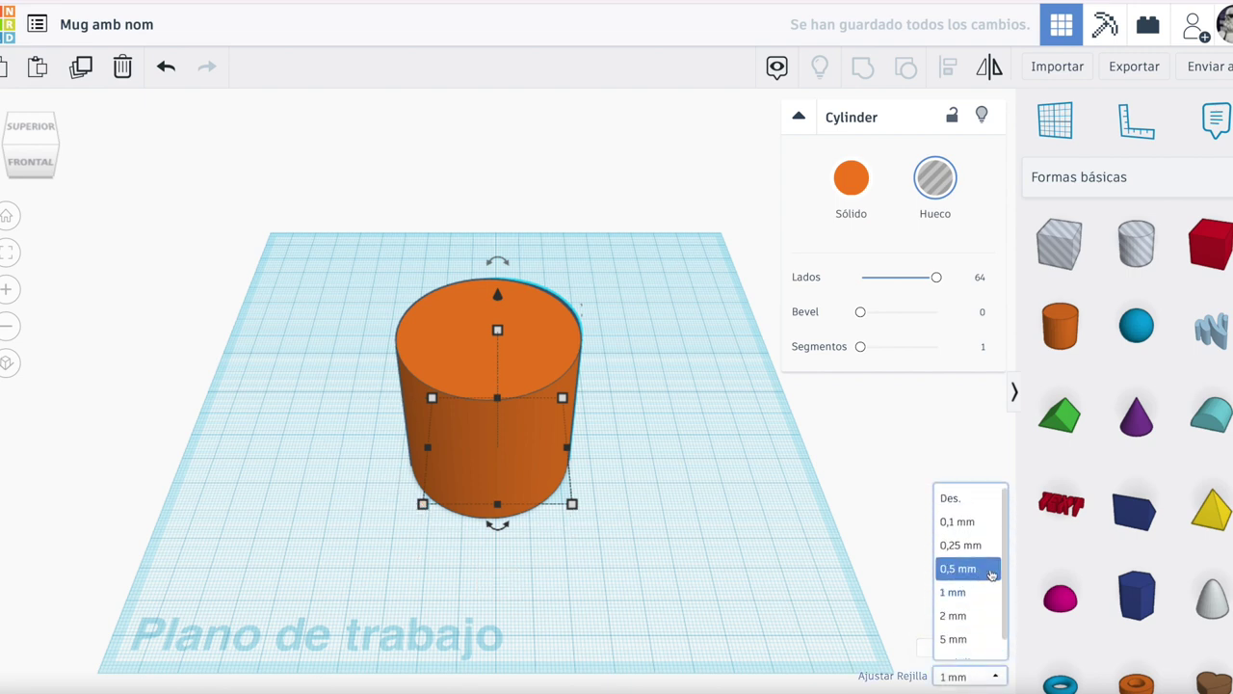
pyautogui.click(991, 570)
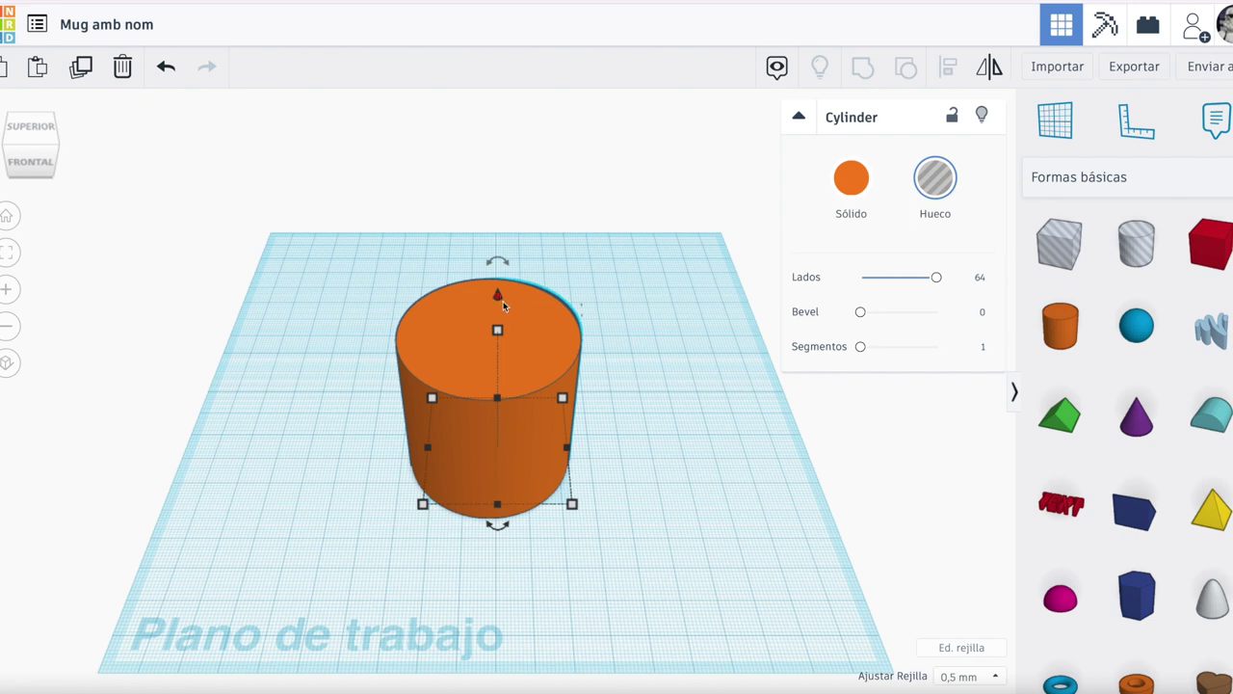
pyautogui.moveTo(499, 296); pyautogui.dragTo(498, 289)
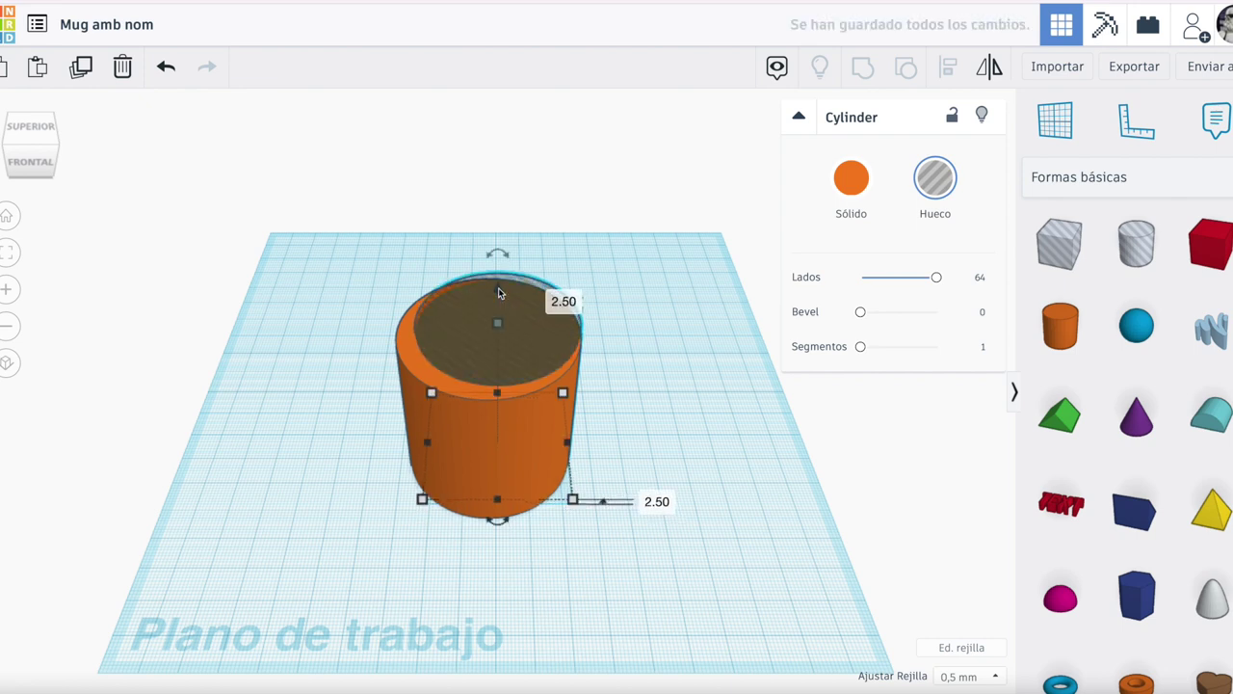
pyautogui.click(361, 266)
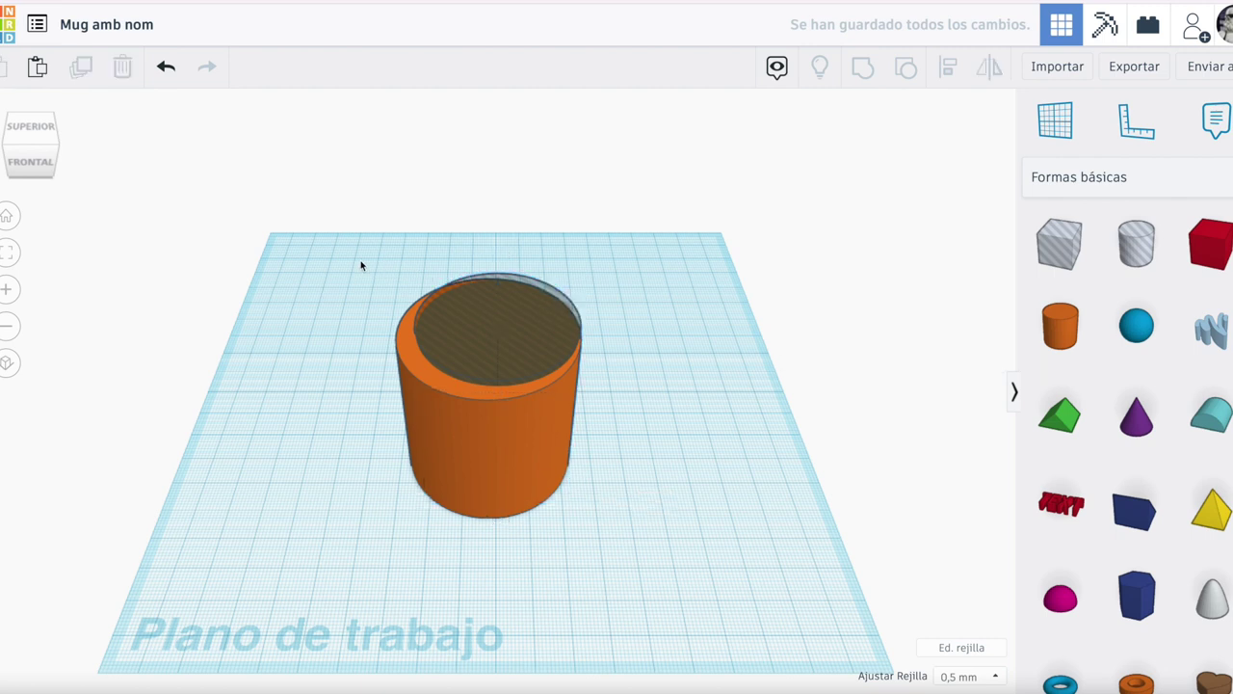
# Centre the hole cylinder inside the solid cylinder along both horizontal axes and group them into a hollow mug.
pyautogui.moveTo(346, 258); pyautogui.dragTo(682, 604)
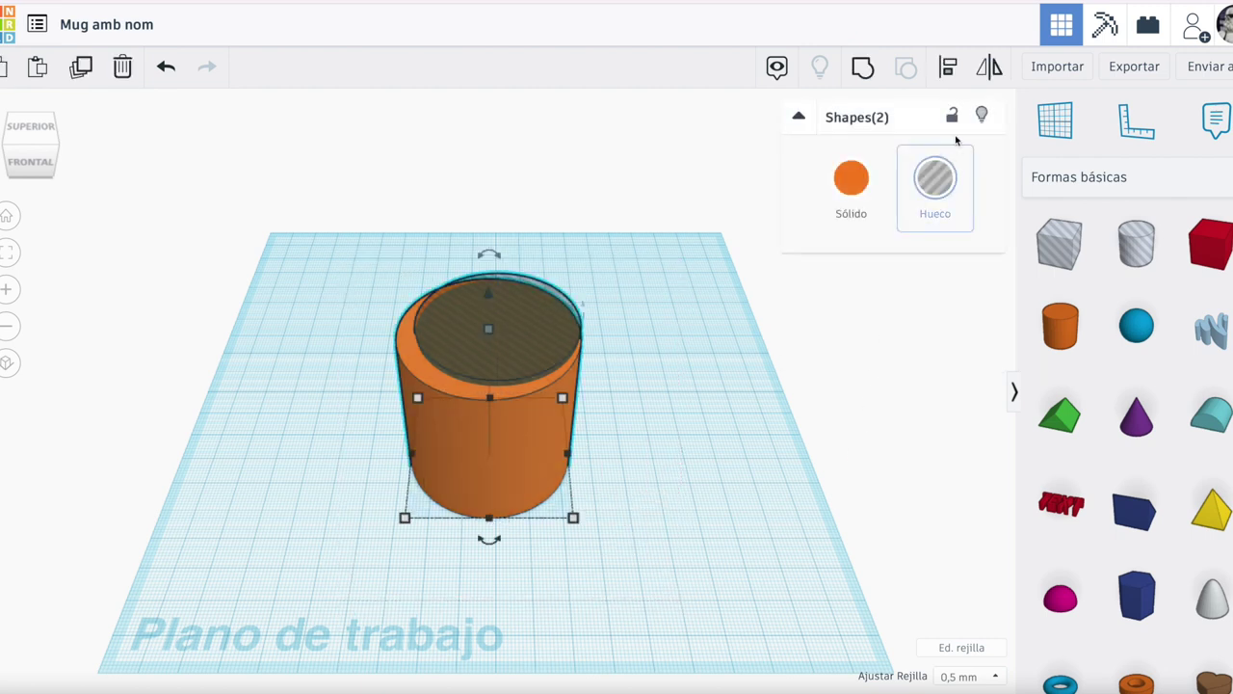
pyautogui.click(948, 66)
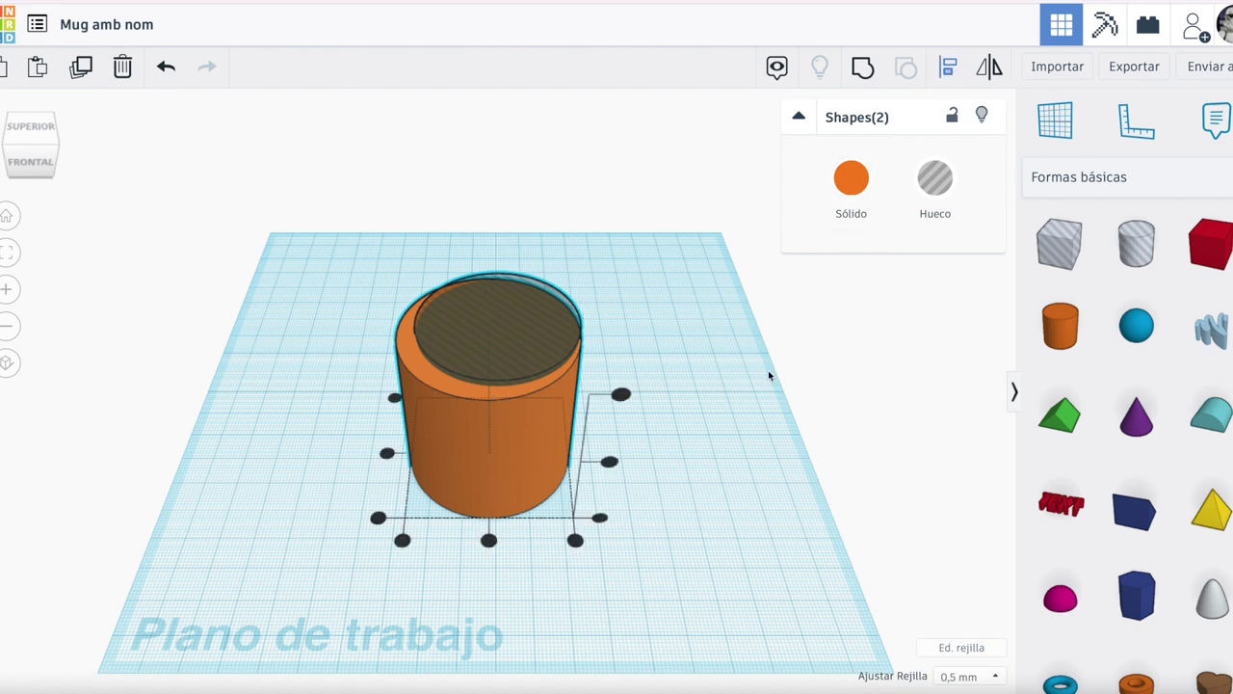
pyautogui.click(489, 541)
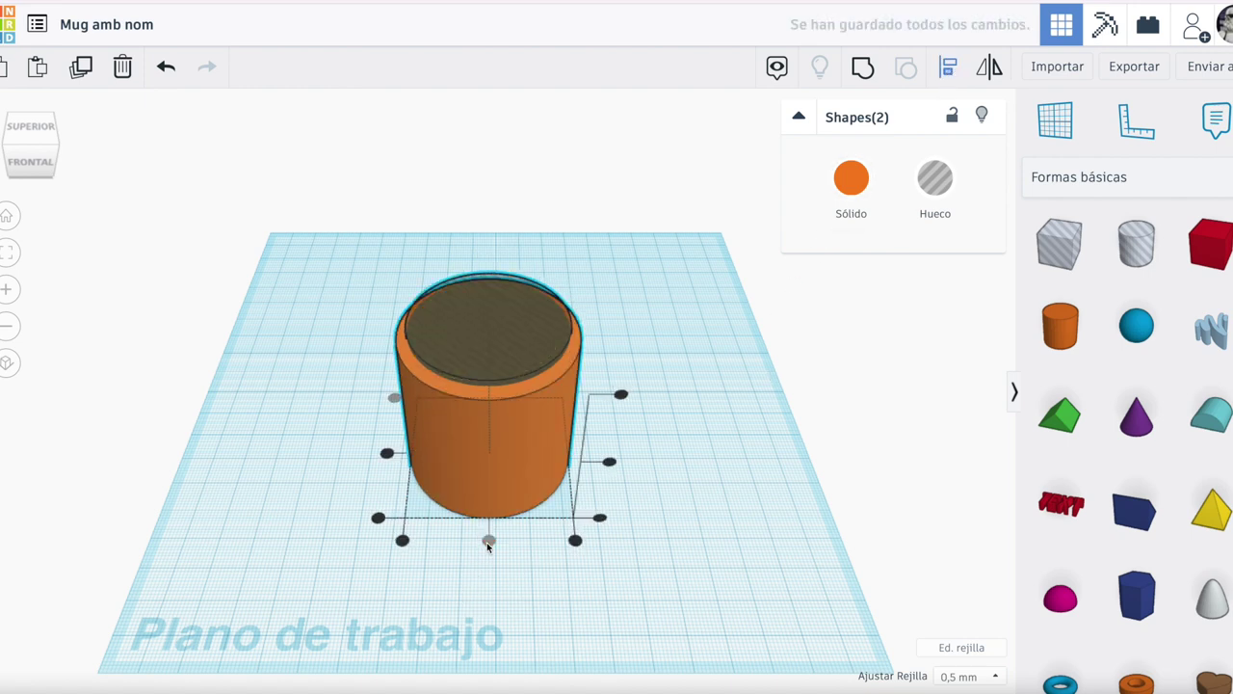
pyautogui.click(386, 454)
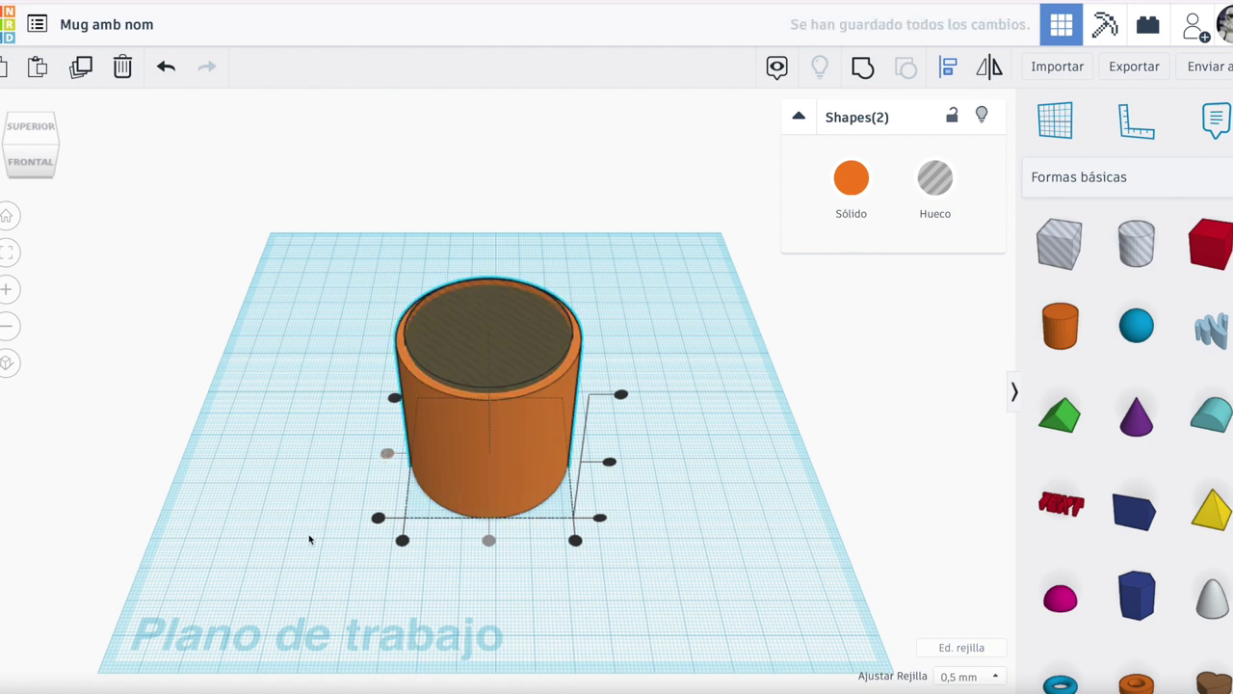
pyautogui.click(863, 68)
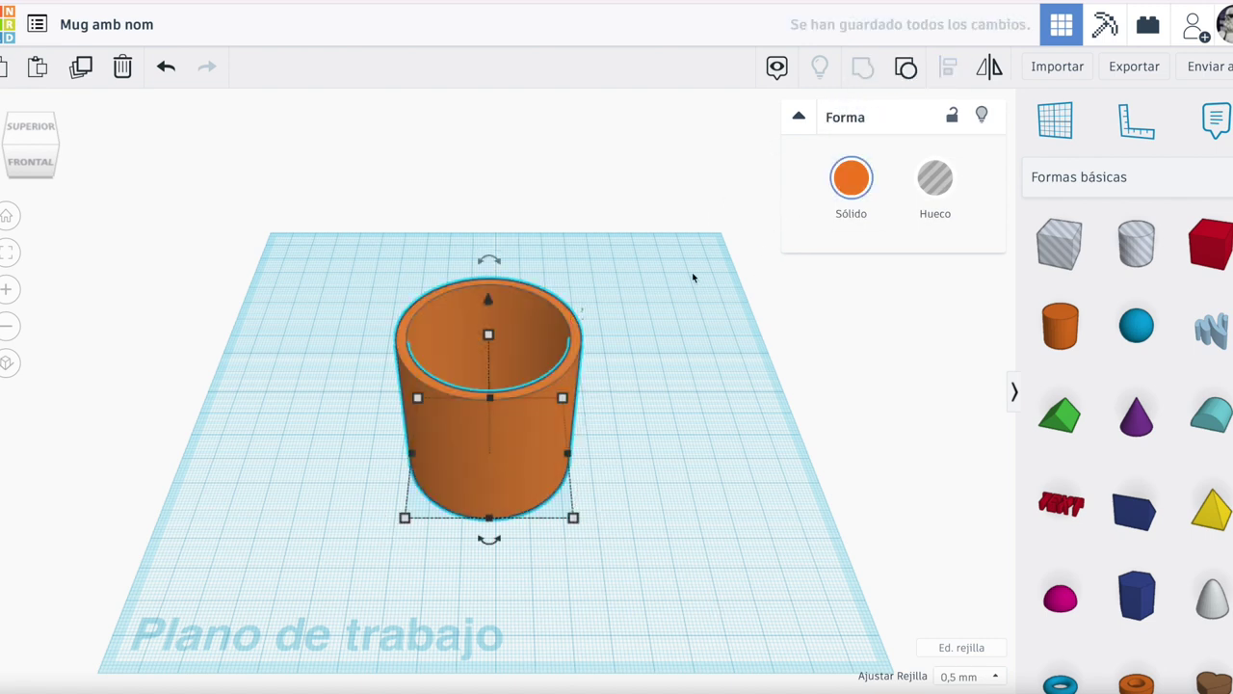
pyautogui.click(709, 482)
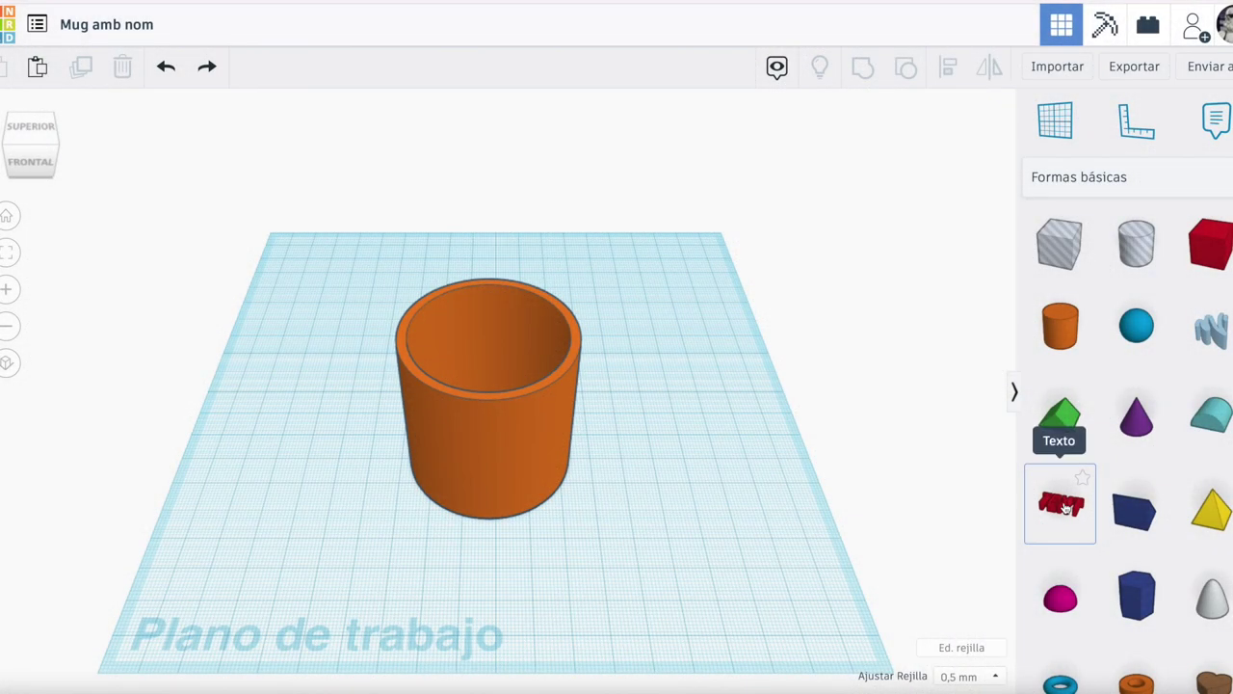
# Place a text shape on the workplane beside the mug and replace its text with the person's first name in capitals.
pyautogui.click(1065, 508)
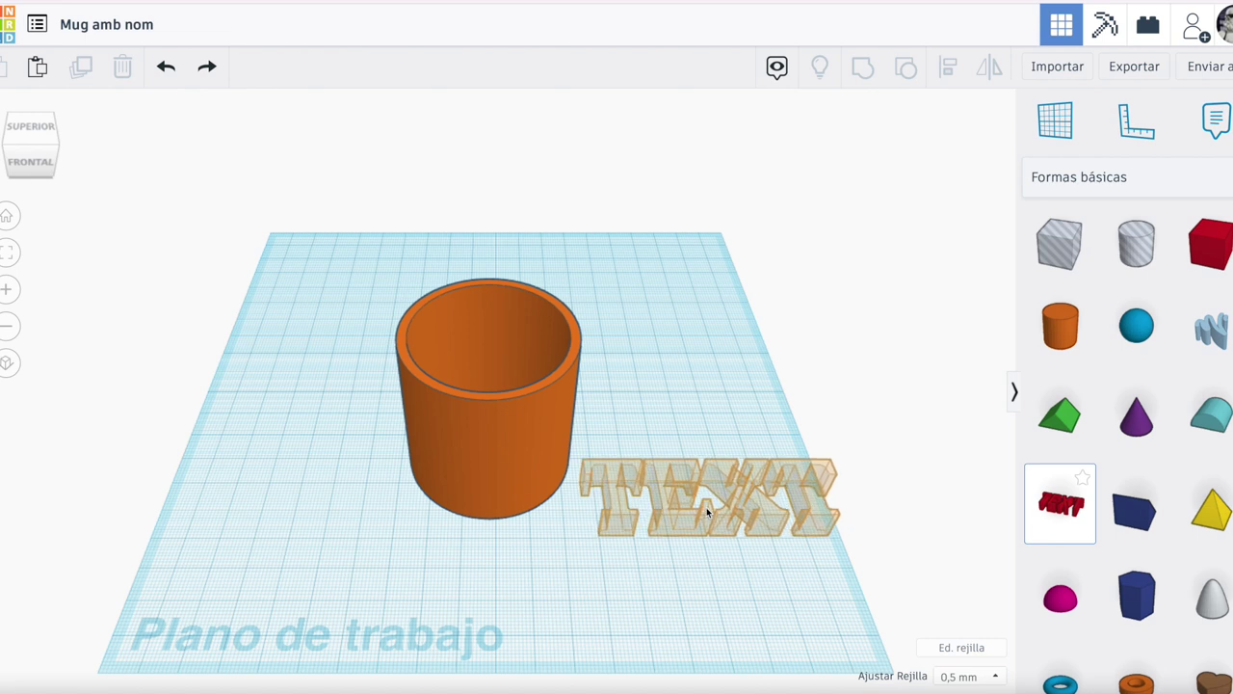
pyautogui.click(706, 508)
pyautogui.click(863, 277)
pyautogui.press('BackSpace')
pyautogui.press('BackSpace')
pyautogui.press('BackSpace')
pyautogui.press('BackSpace')
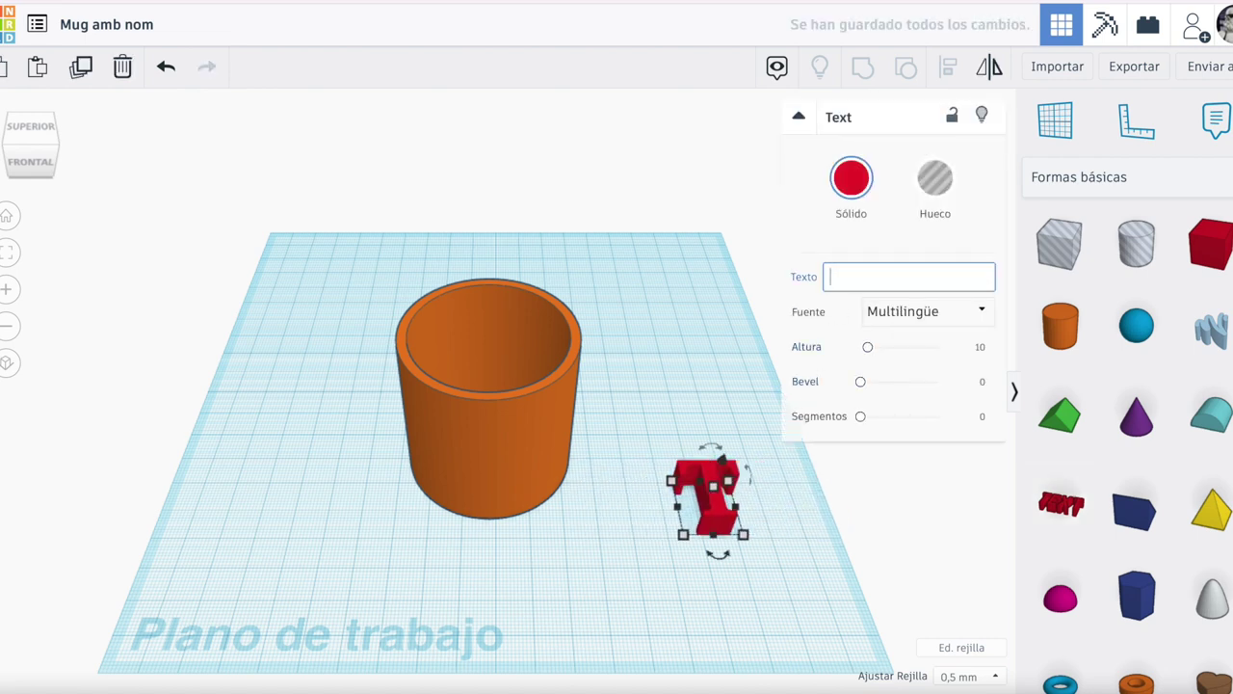
pyautogui.write('JOSEP')
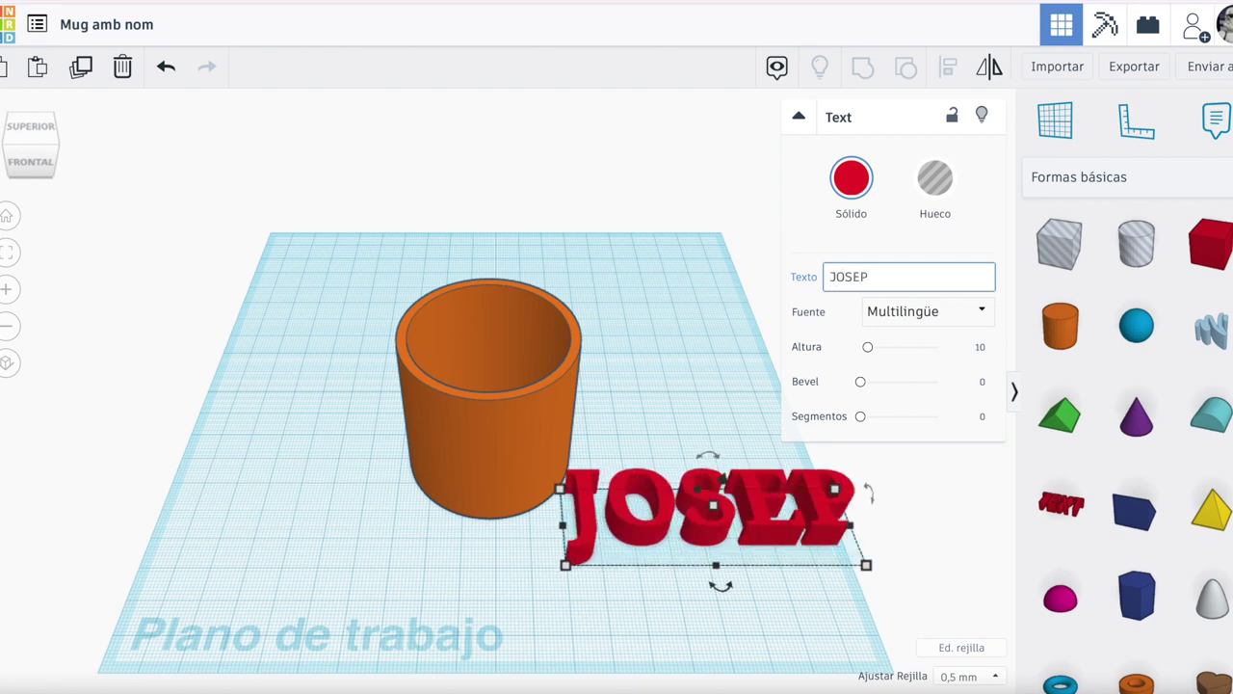
pyautogui.click(853, 364)
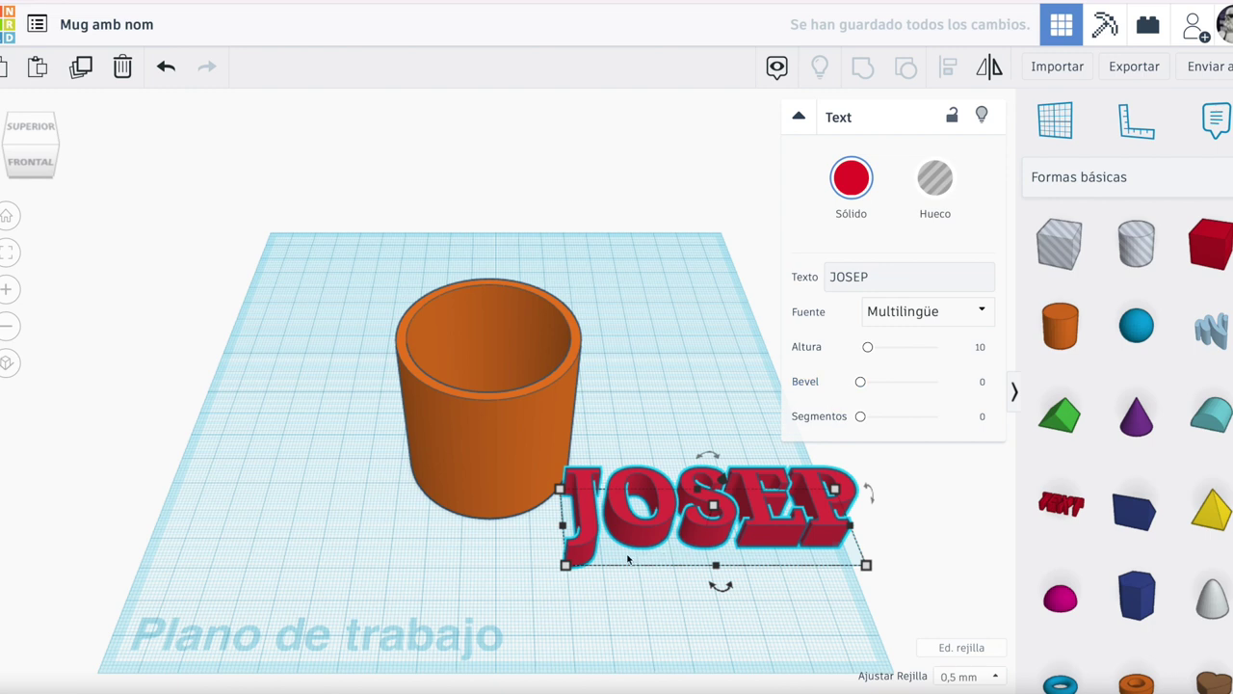
# Scale the name text down proportionally and set its width to 40 mm.
pyautogui.moveTo(567, 566)
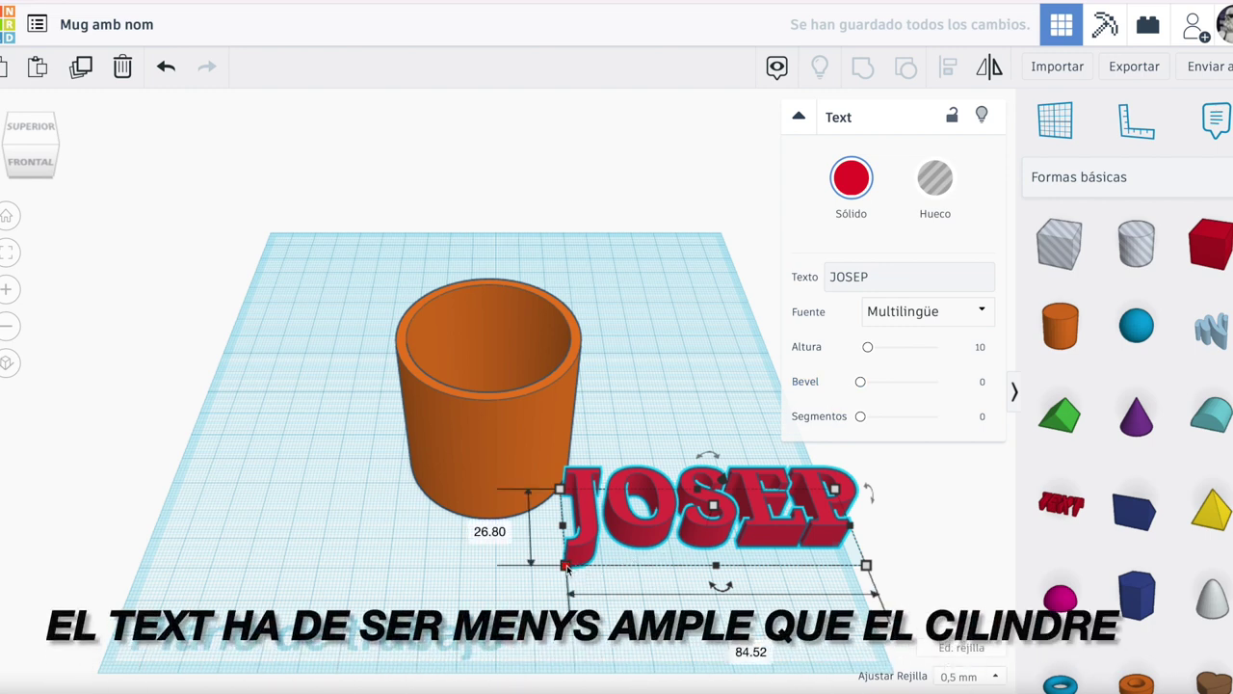
pyautogui.moveTo(570, 567); pyautogui.dragTo(712, 520)
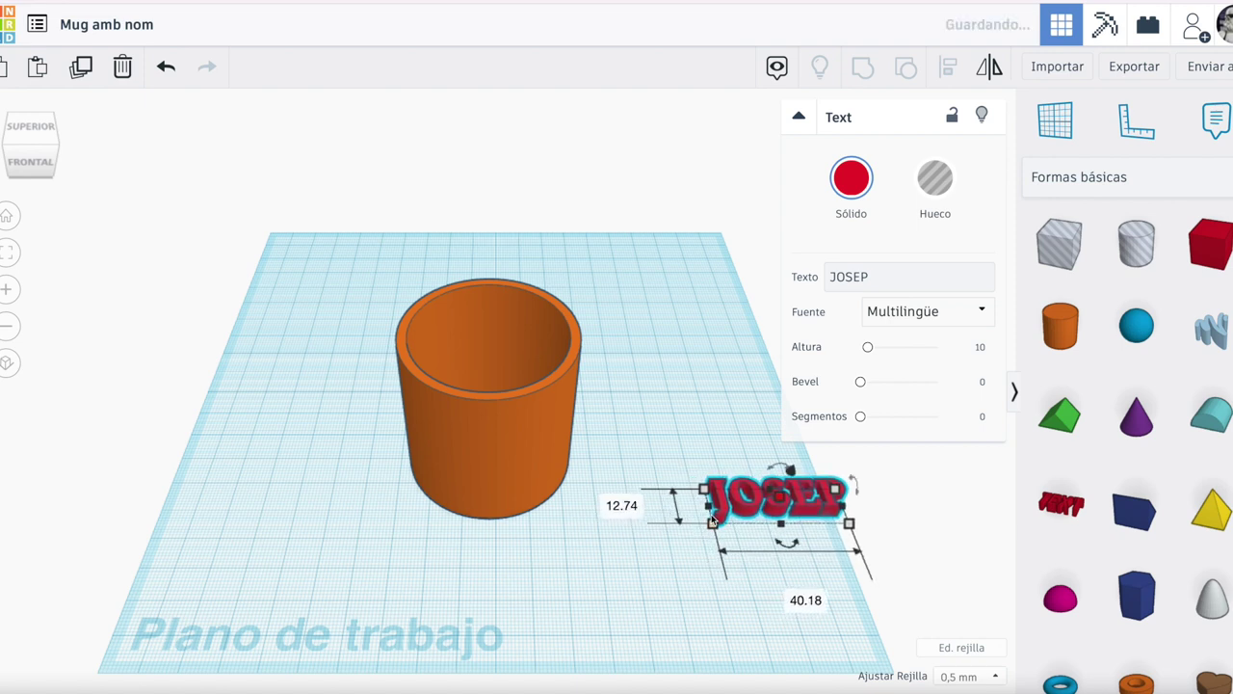
pyautogui.click(805, 600)
pyautogui.write('40')
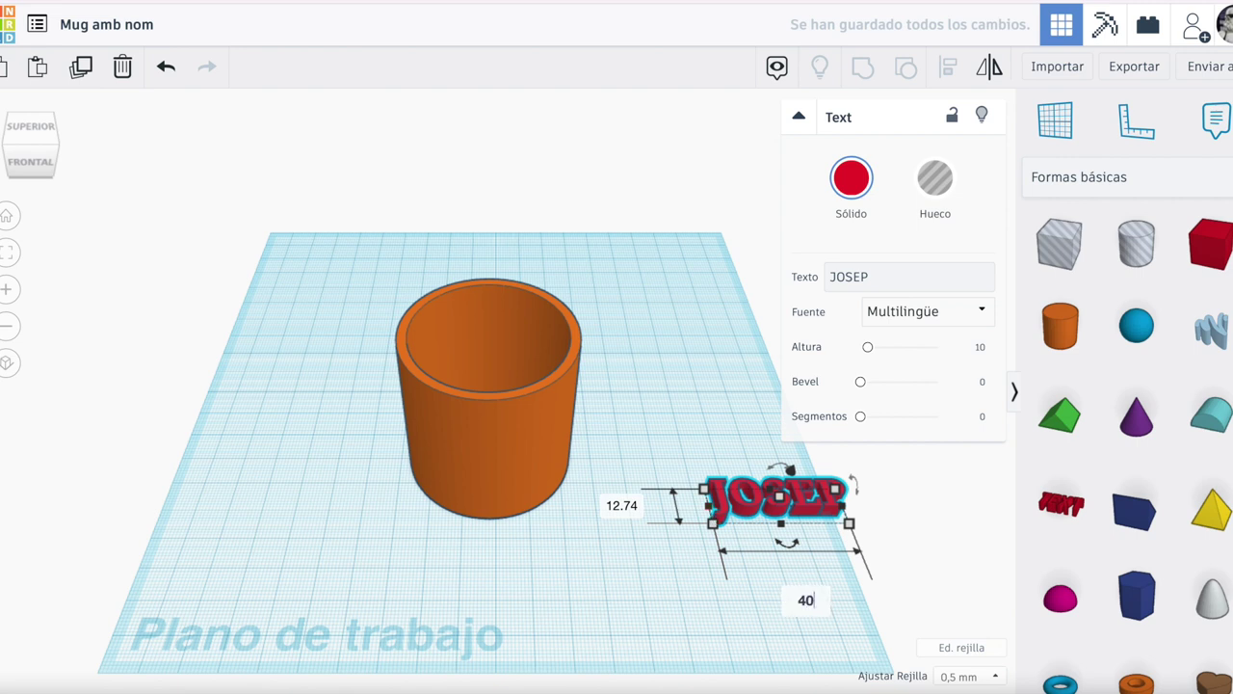
pyautogui.press('Return')
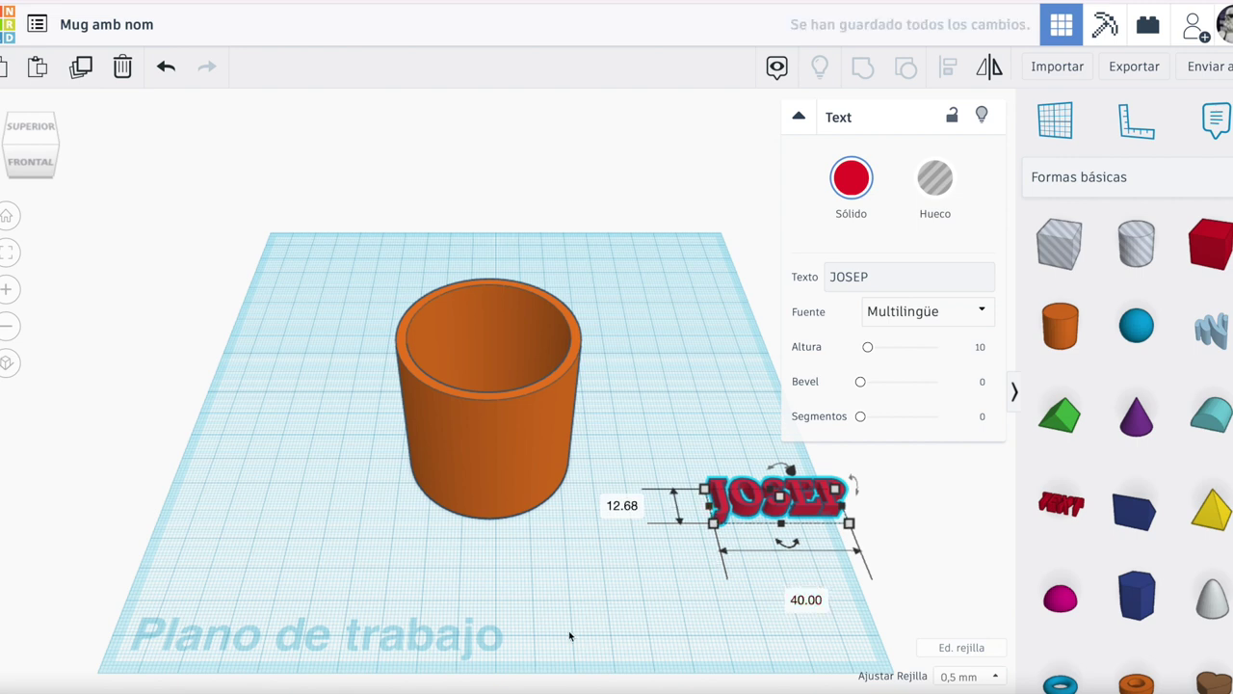
pyautogui.click(568, 636)
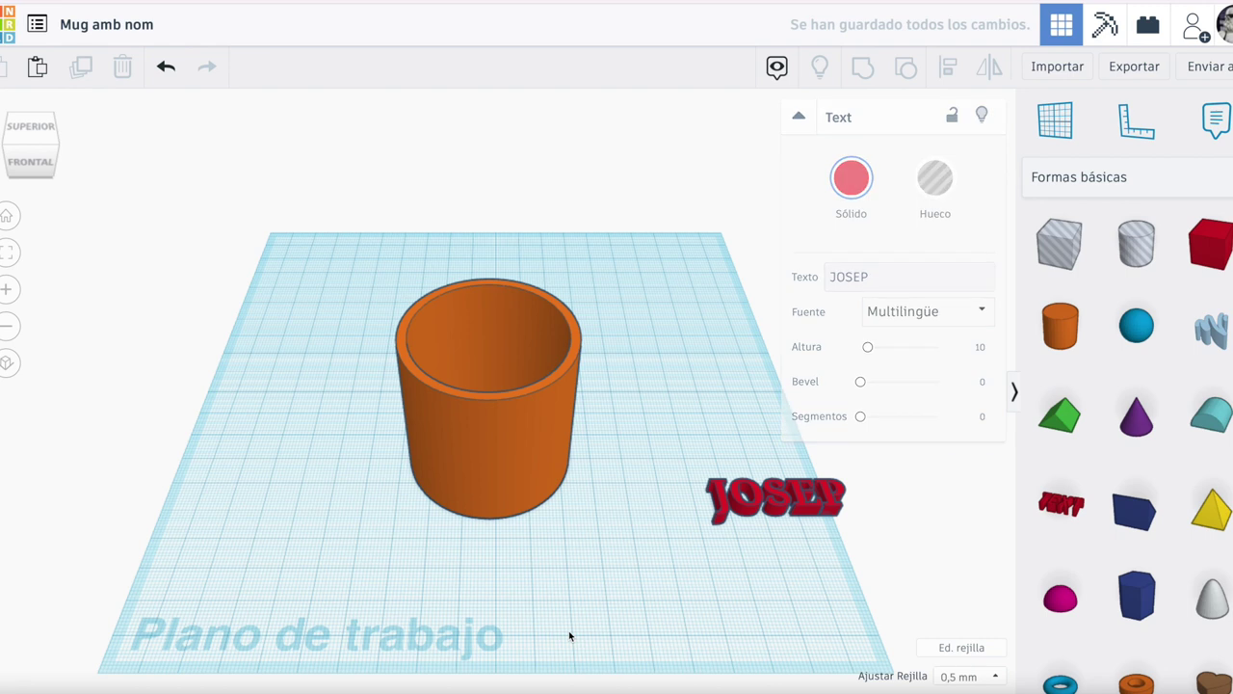
# Rotate the name text by 90 degrees so it stands upright on the workplane.
pyautogui.click(758, 503)
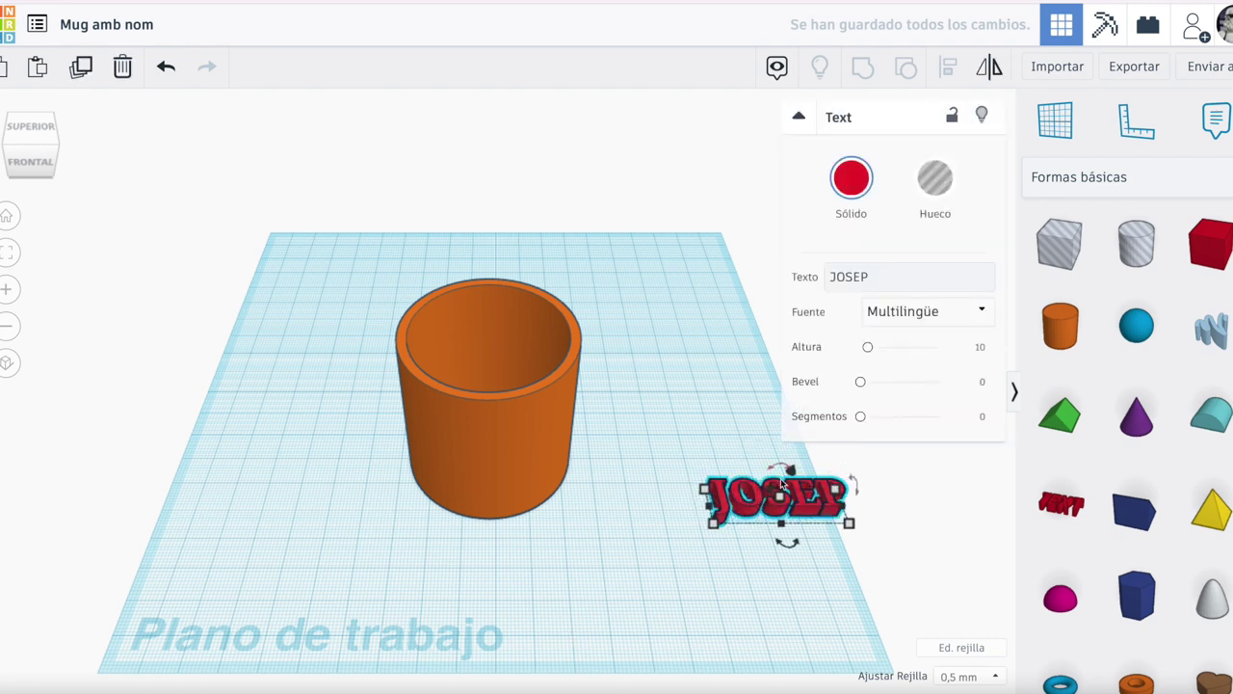
pyautogui.click(857, 478)
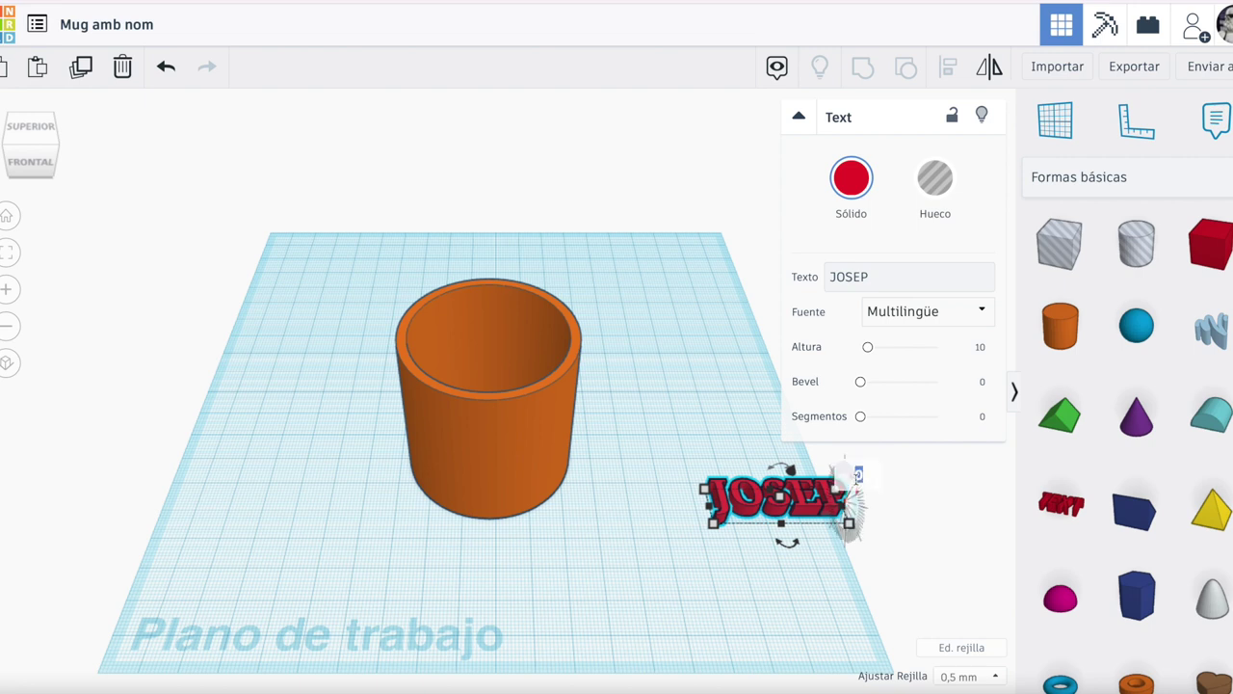
pyautogui.write('90')
pyautogui.press('Return')
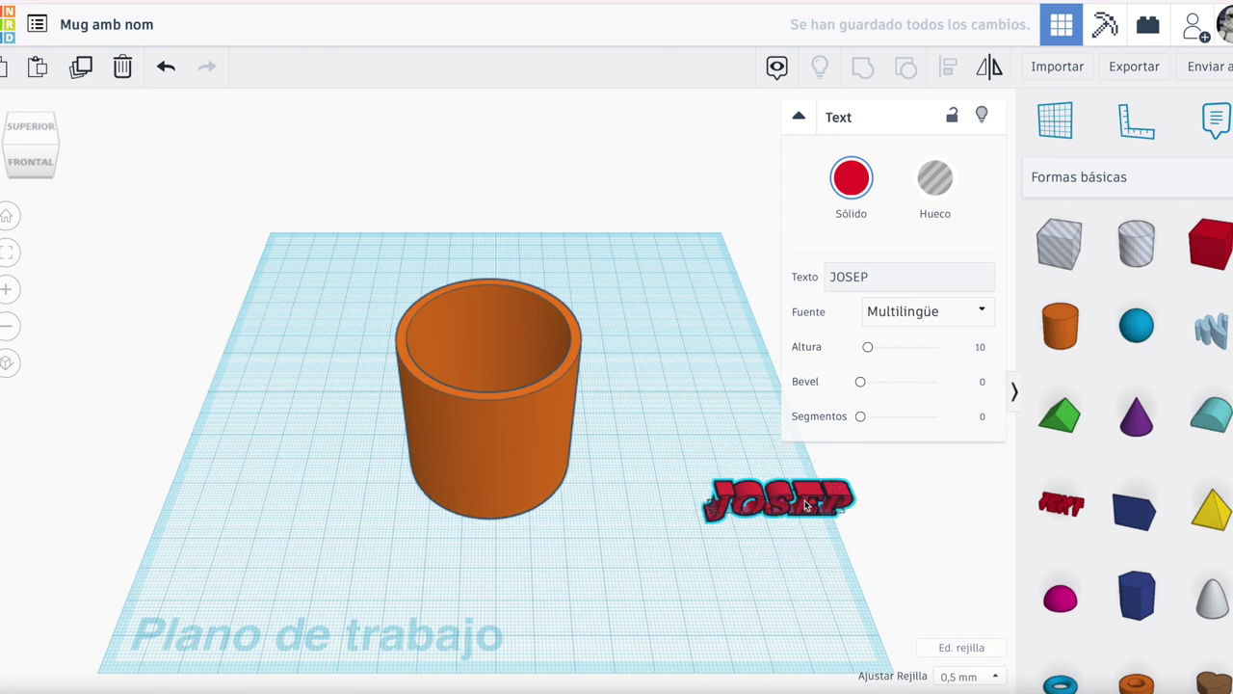
# Move the name text in front of the mug and raise it off the workplane along the mug's wall.
pyautogui.moveTo(802, 509); pyautogui.dragTo(516, 544)
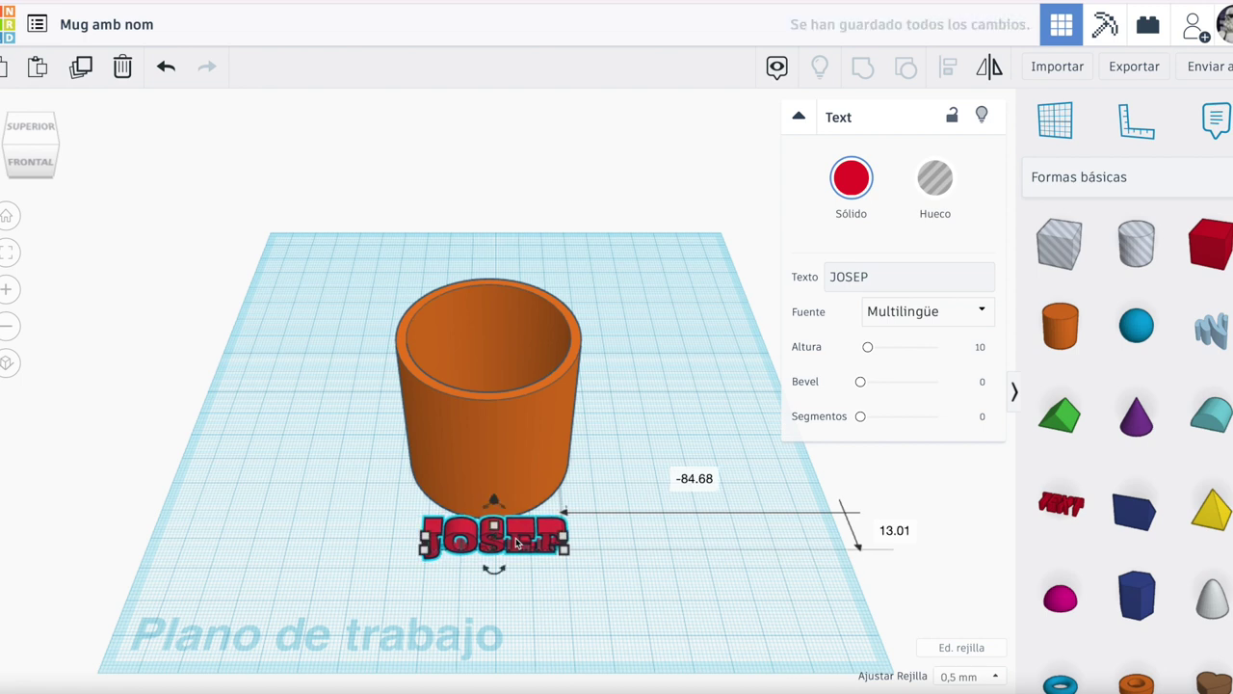
pyautogui.click(523, 607)
pyautogui.moveTo(522, 600); pyautogui.dragTo(524, 557, button='right')
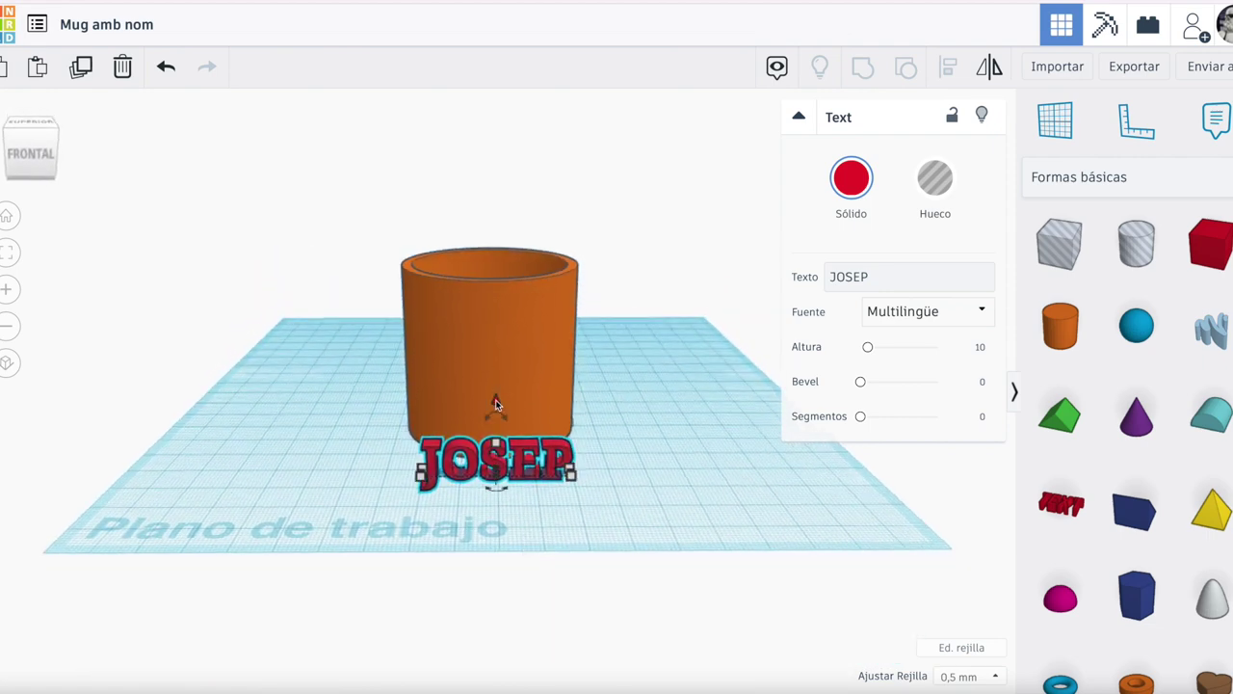
pyautogui.moveTo(495, 399); pyautogui.dragTo(496, 328)
# Align the name text and the mug to their shared centres across the width and in height.
pyautogui.moveTo(328, 220); pyautogui.dragTo(645, 522)
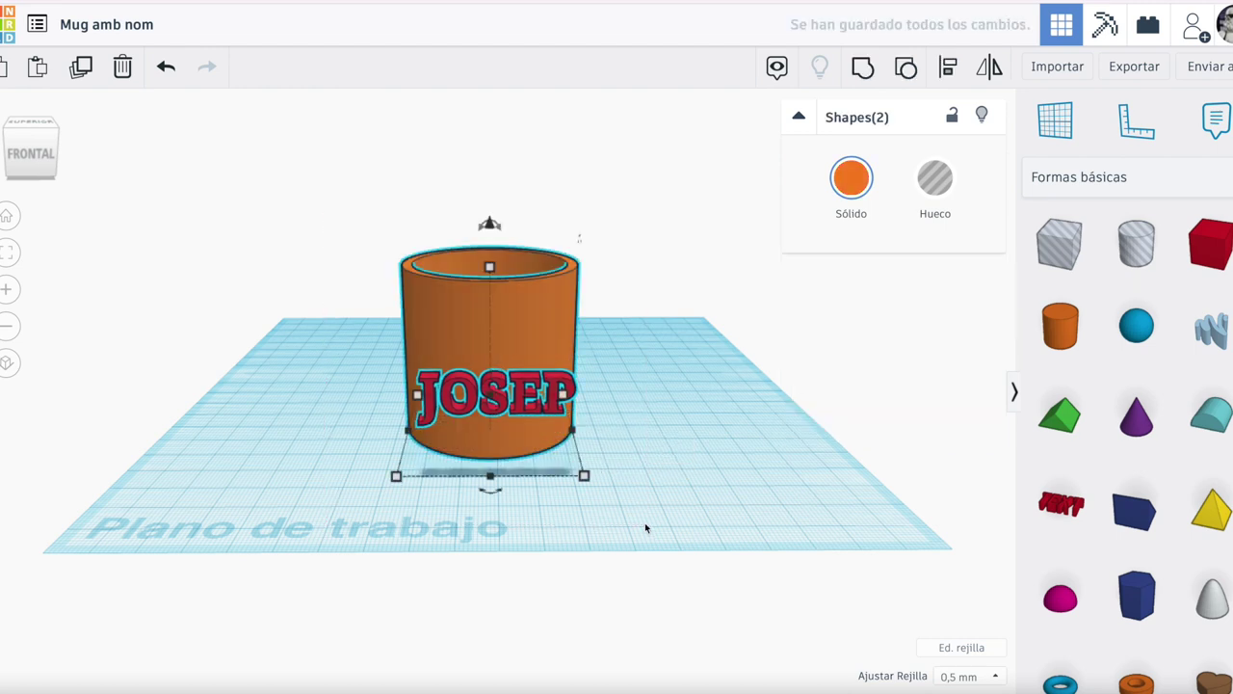
pyautogui.click(948, 67)
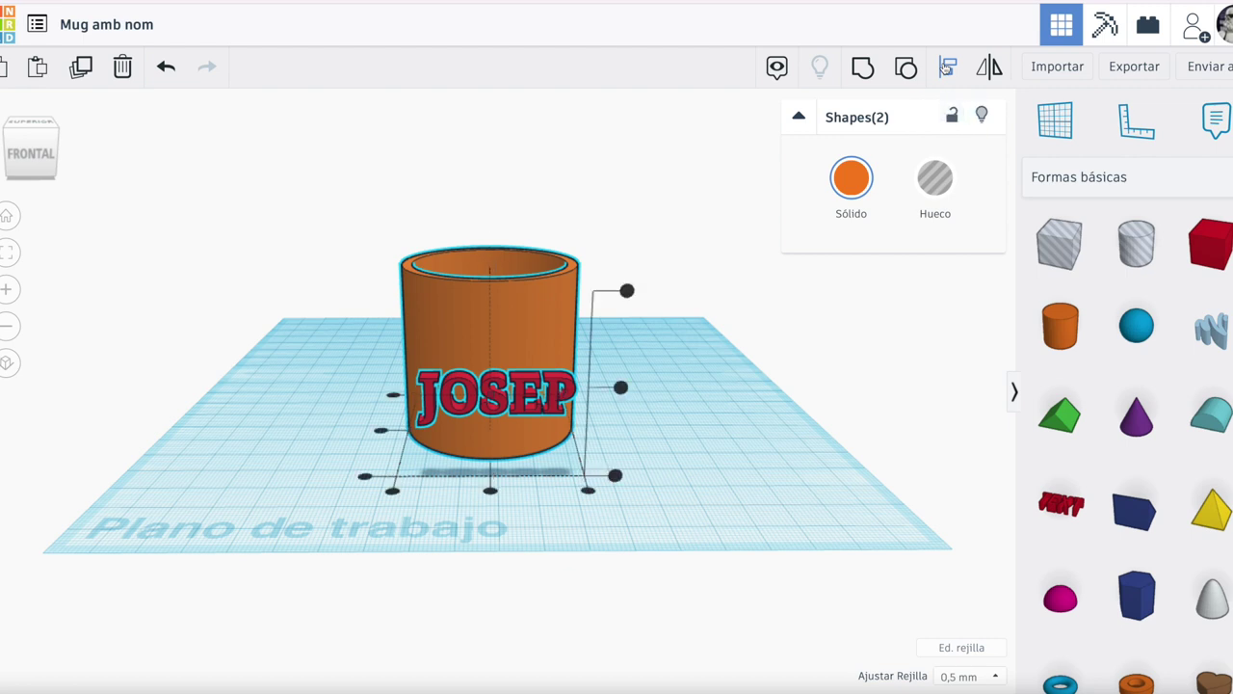
pyautogui.click(490, 492)
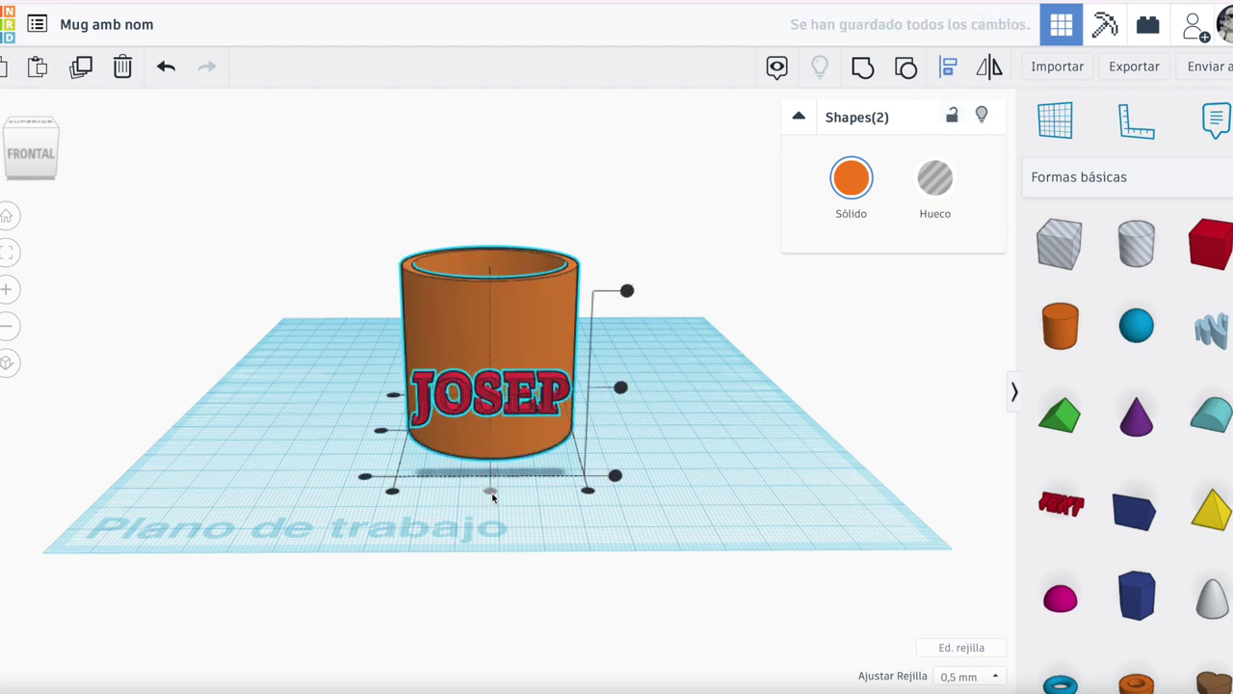
pyautogui.click(621, 386)
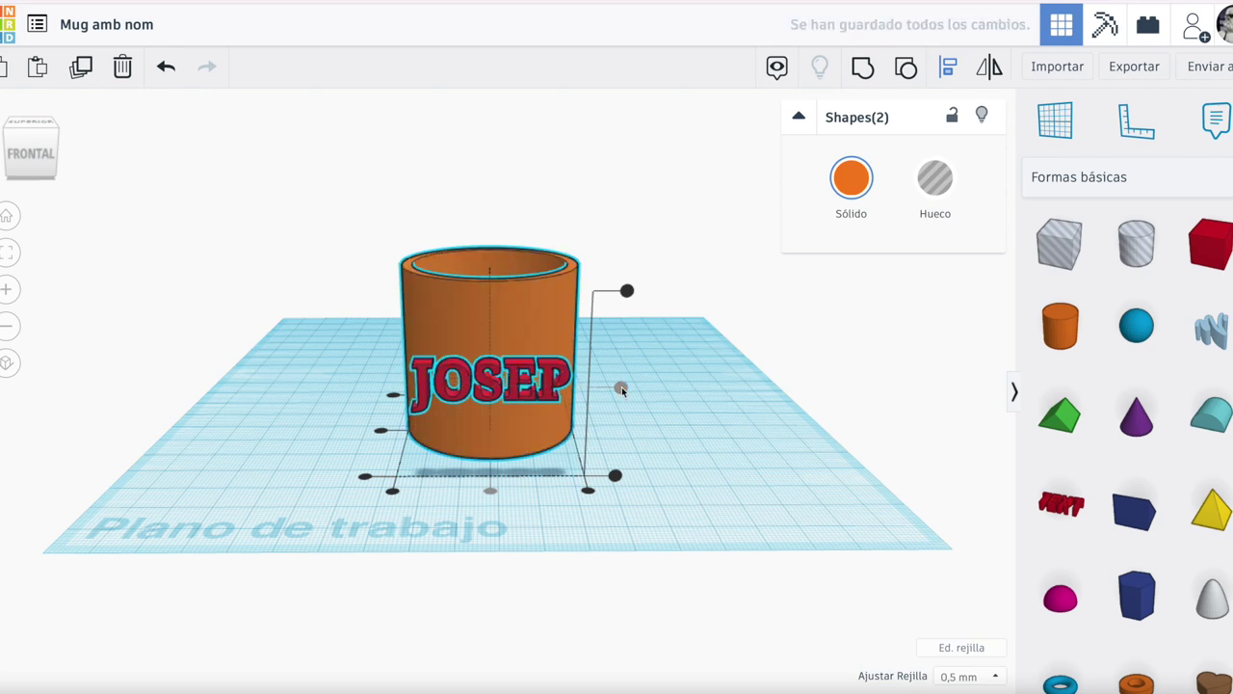
pyautogui.click(679, 433)
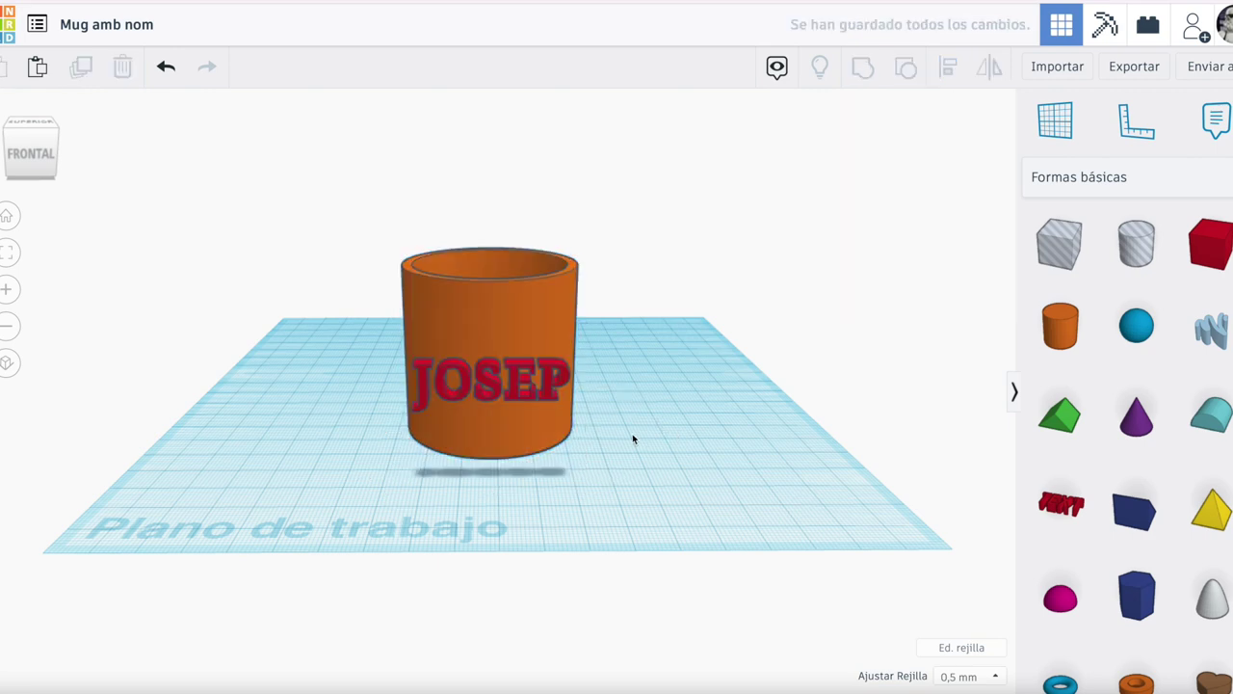
pyautogui.moveTo(633, 439); pyautogui.dragTo(636, 515, button='right')
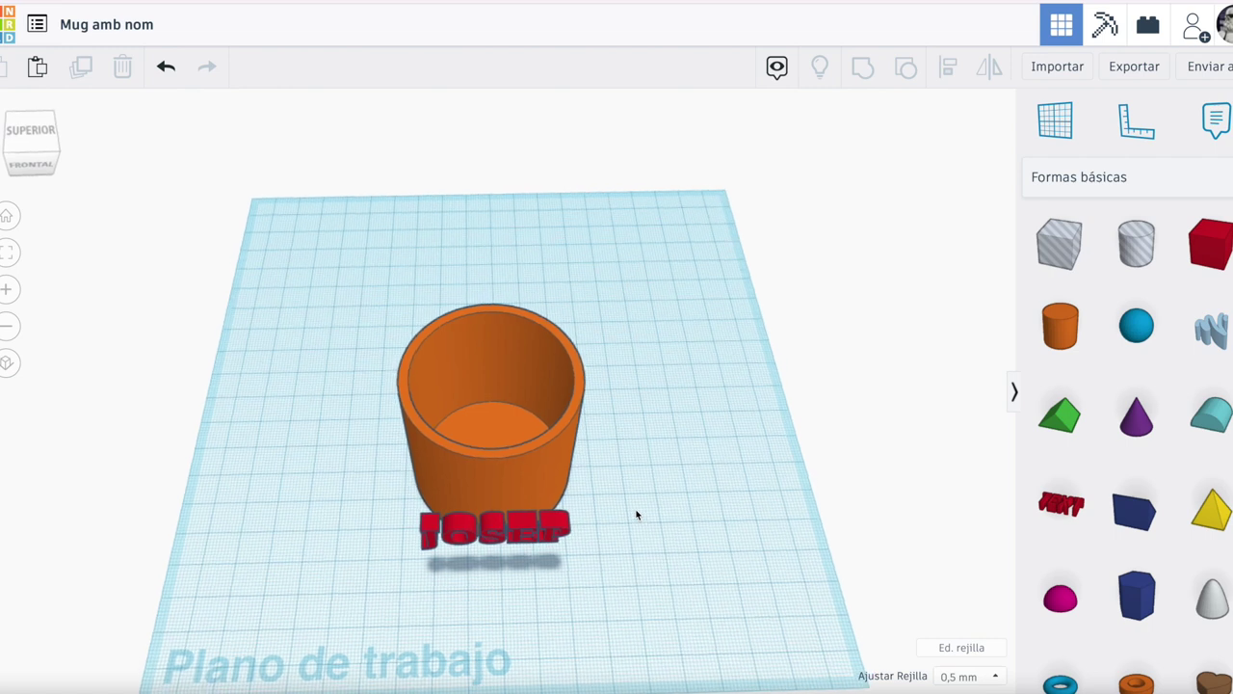
pyautogui.click(498, 526)
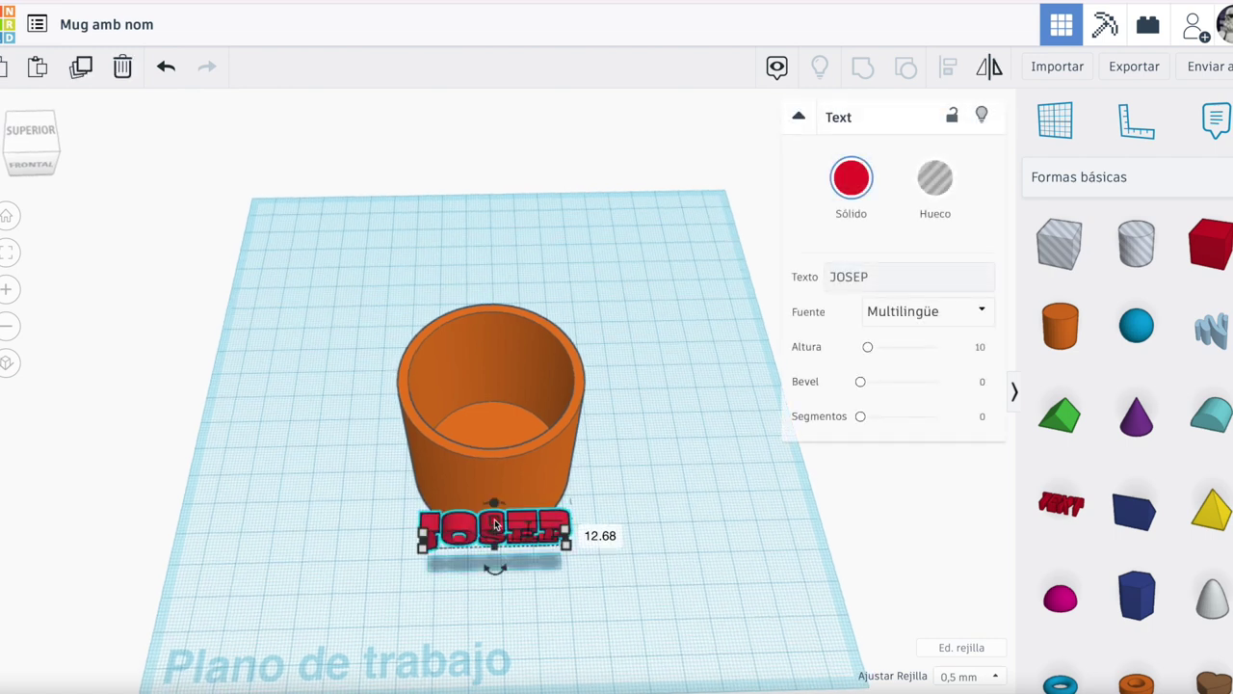
pyautogui.moveTo(494, 523); pyautogui.dragTo(494, 514)
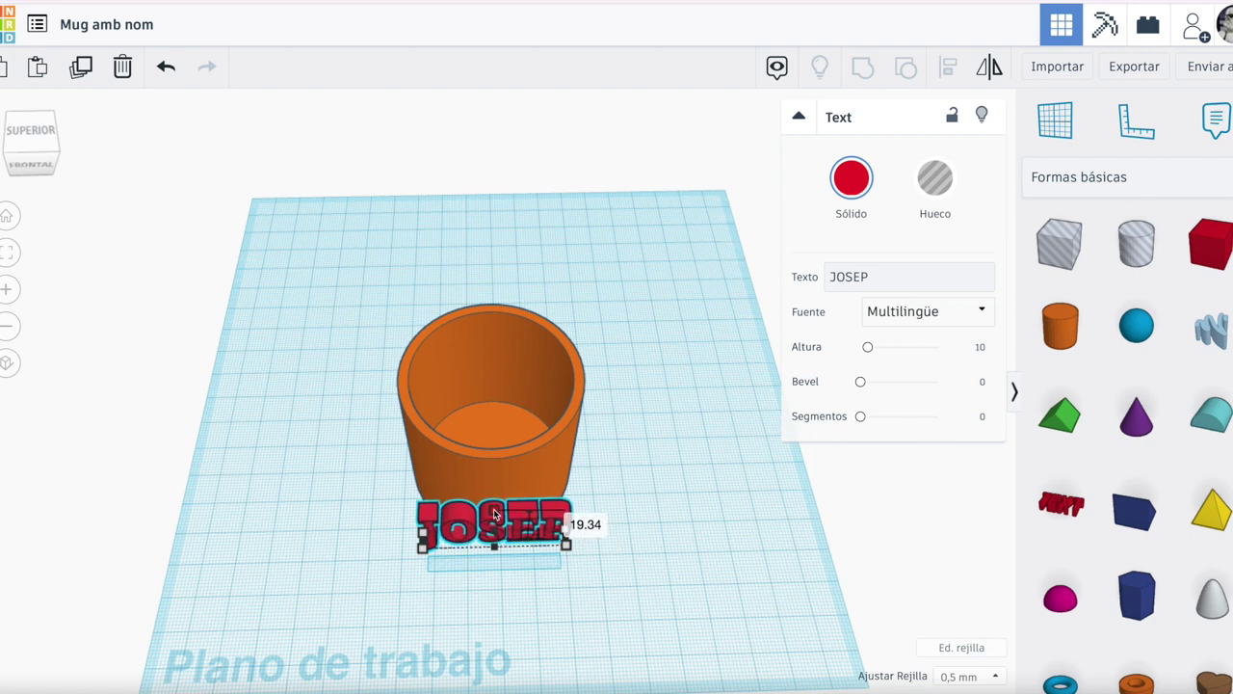
pyautogui.hotkey('ctrl', 'z')
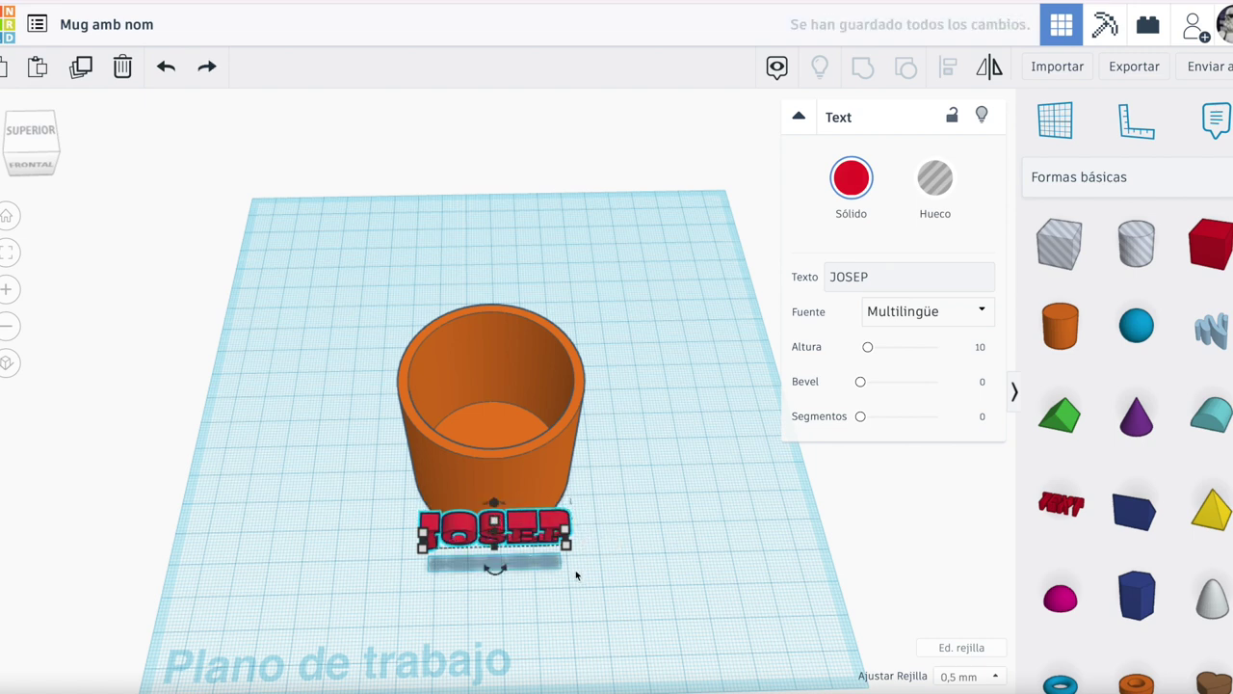
# Stretch the name text's depth backwards through the mug's front wall until it measures 19 mm.
pyautogui.moveTo(578, 576); pyautogui.dragTo(746, 573, button='right')
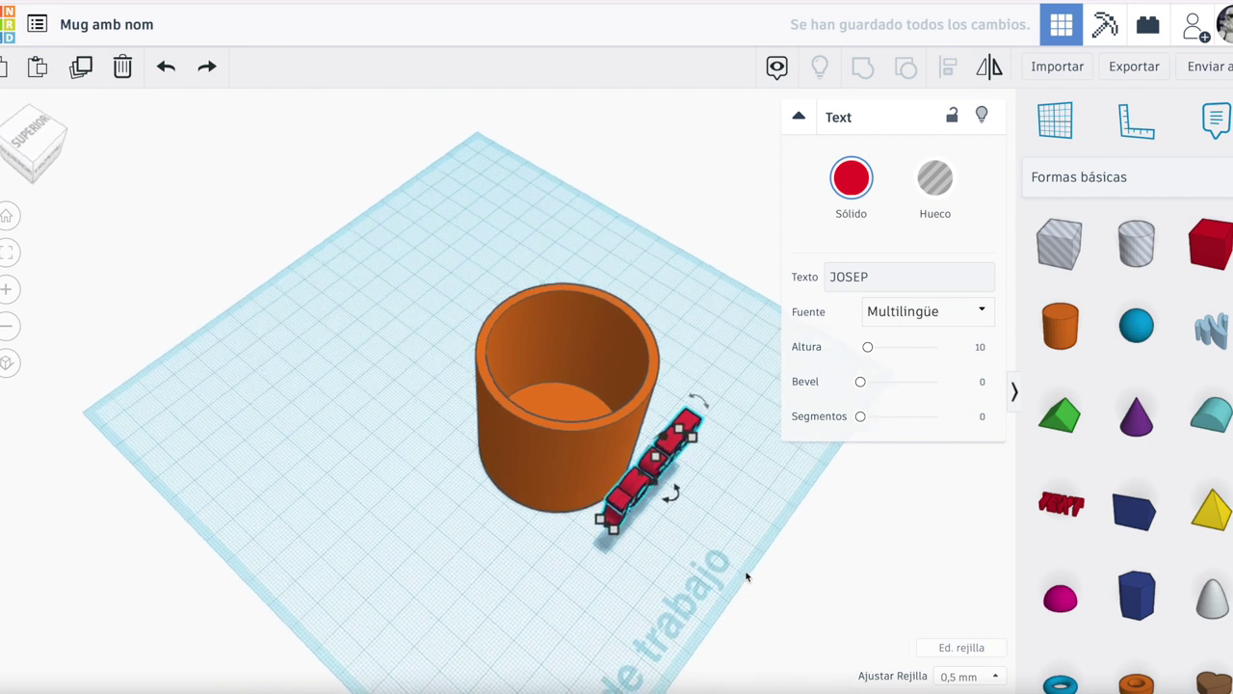
pyautogui.moveTo(578, 578); pyautogui.dragTo(621, 511, button='right')
pyautogui.click(650, 474)
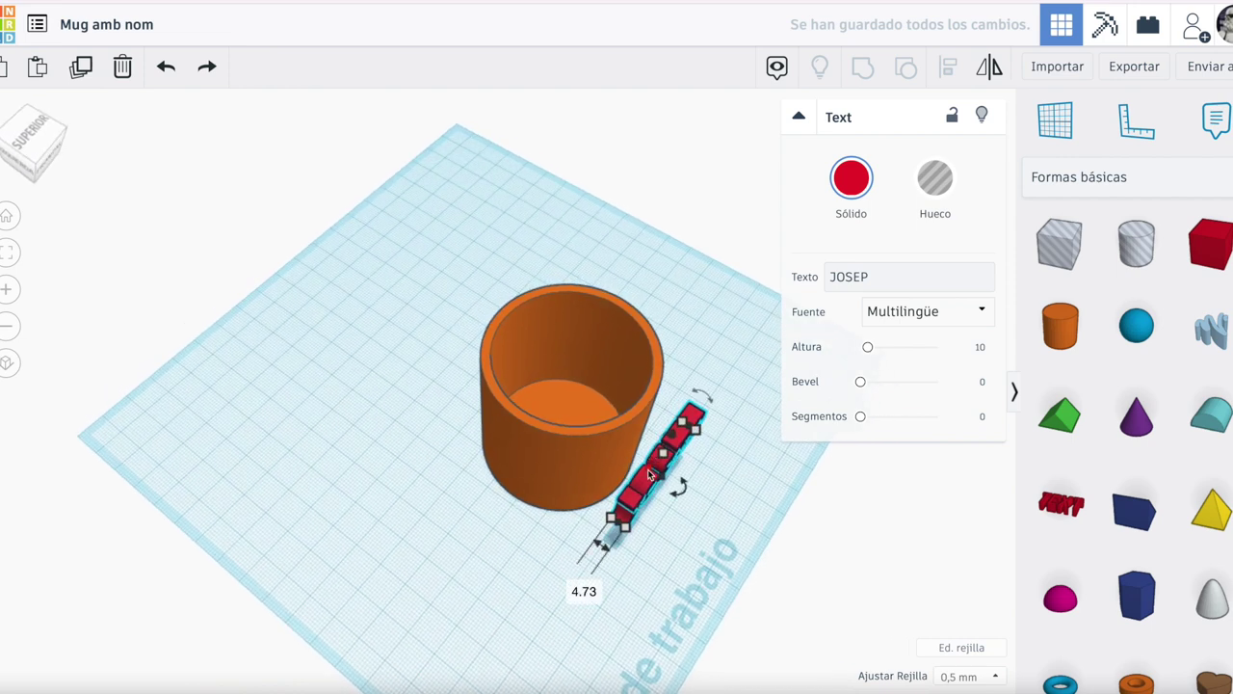
pyautogui.moveTo(650, 474); pyautogui.dragTo(613, 456)
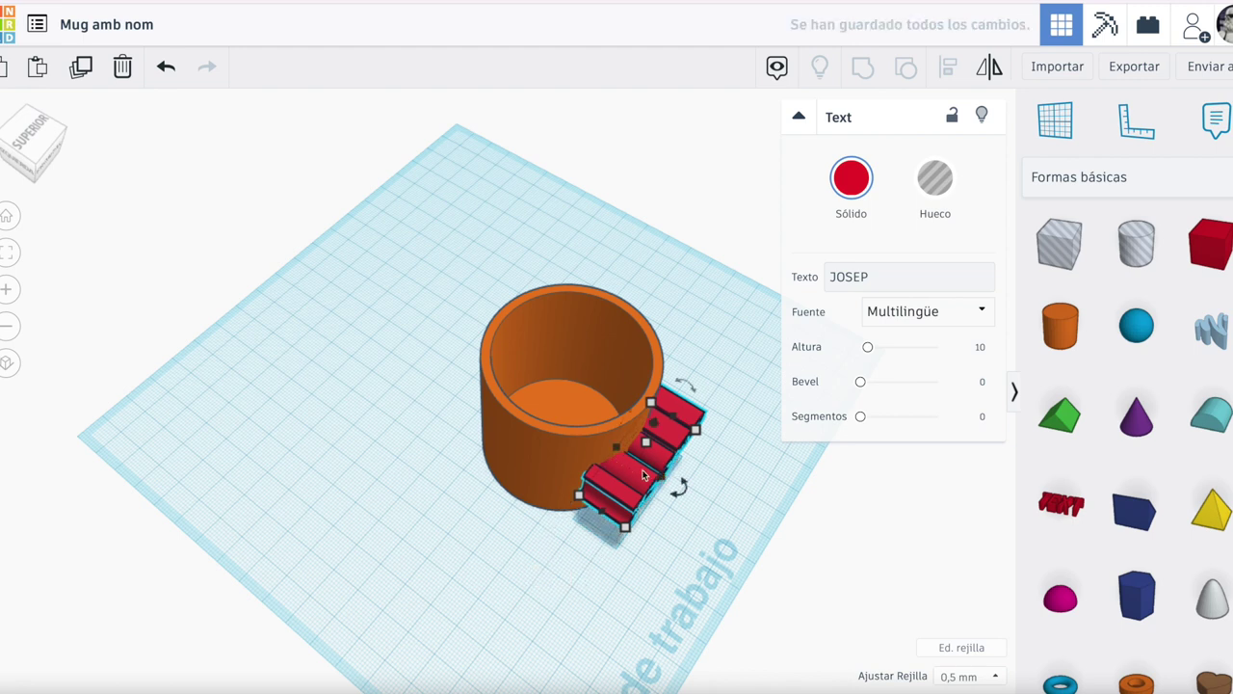
pyautogui.moveTo(644, 474); pyautogui.dragTo(622, 459)
pyautogui.moveTo(707, 463); pyautogui.dragTo(615, 540, button='right')
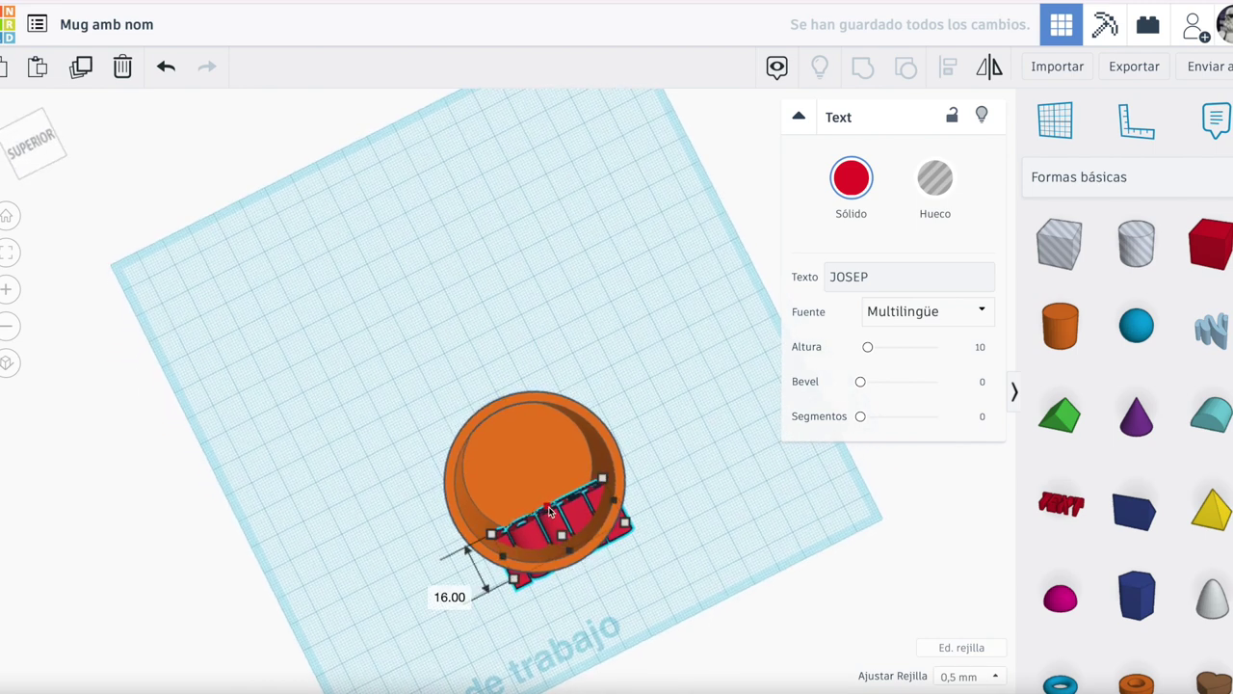
pyautogui.press('Up')
pyautogui.press('Up')
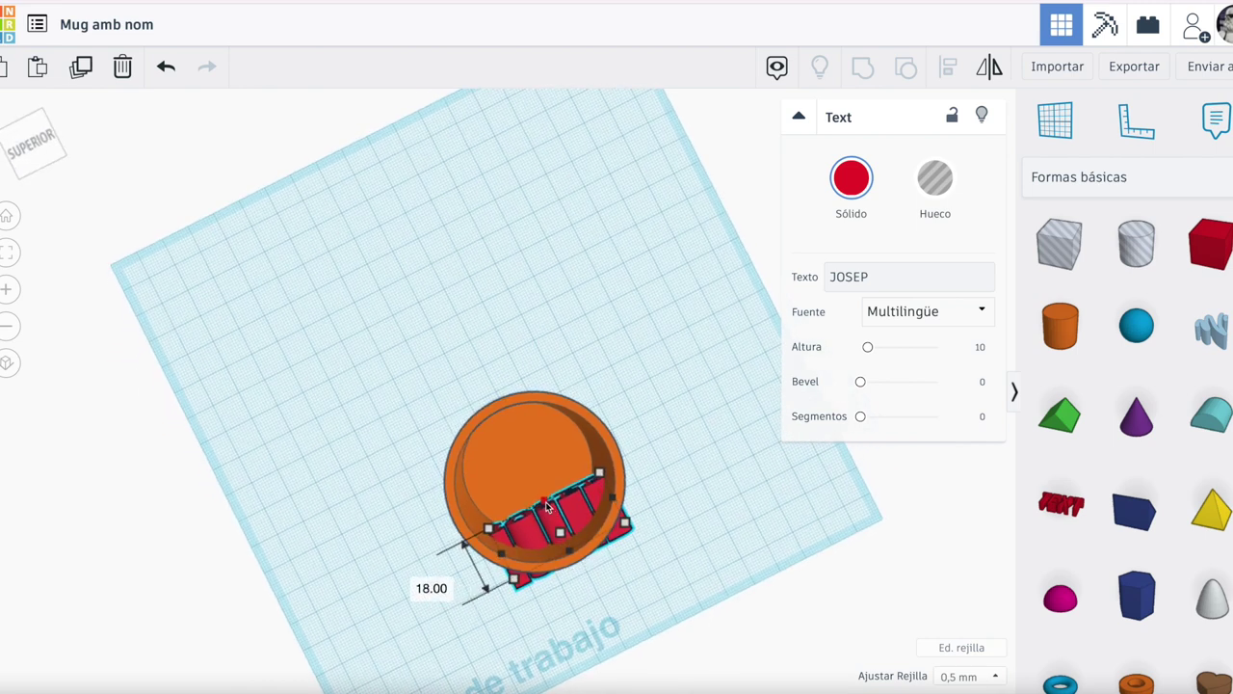
pyautogui.press('Up')
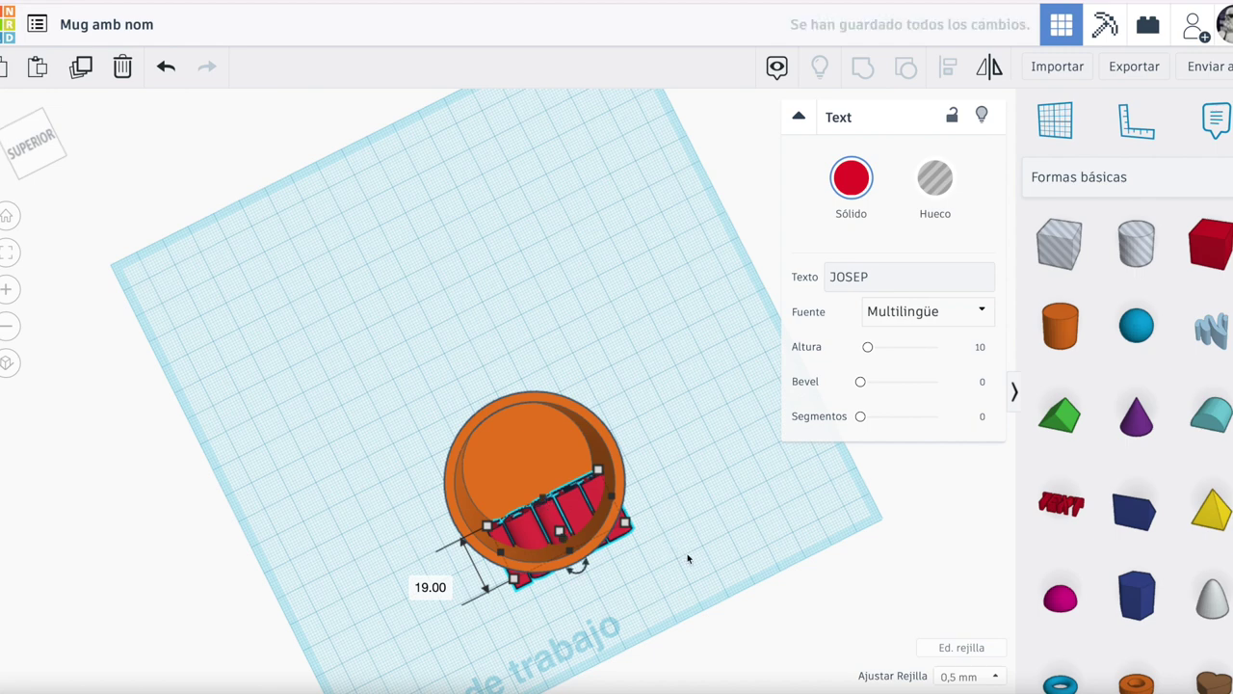
# Turn the name text that crosses the mug's front wall into a hole.
pyautogui.click(681, 533)
pyautogui.moveTo(682, 533); pyautogui.dragTo(614, 537, button='right')
pyautogui.click(509, 496)
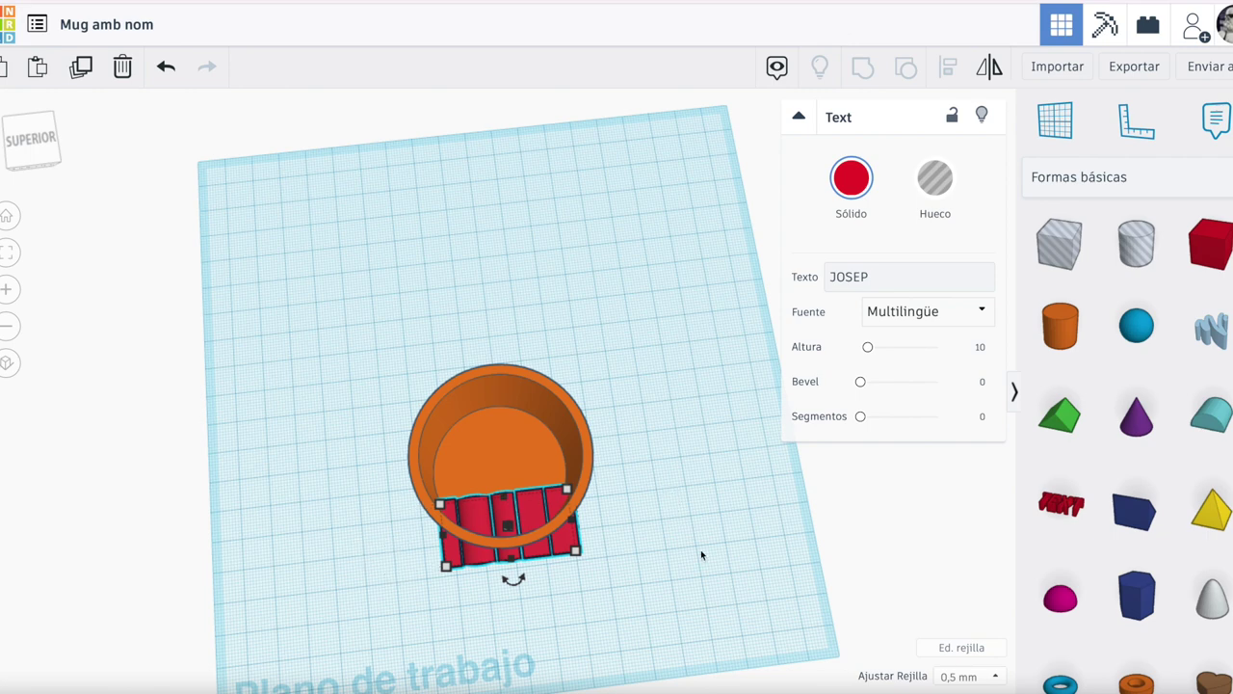
pyautogui.moveTo(700, 549); pyautogui.dragTo(683, 451, button='right')
pyautogui.click(932, 191)
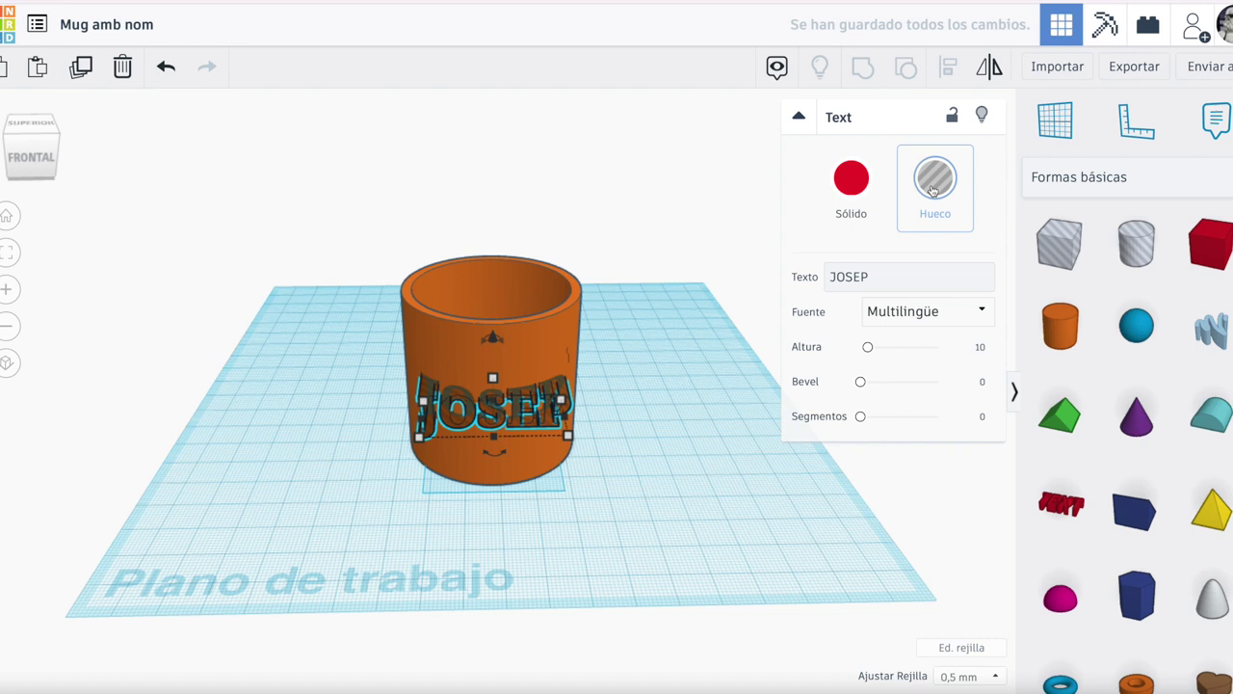
pyautogui.click(638, 489)
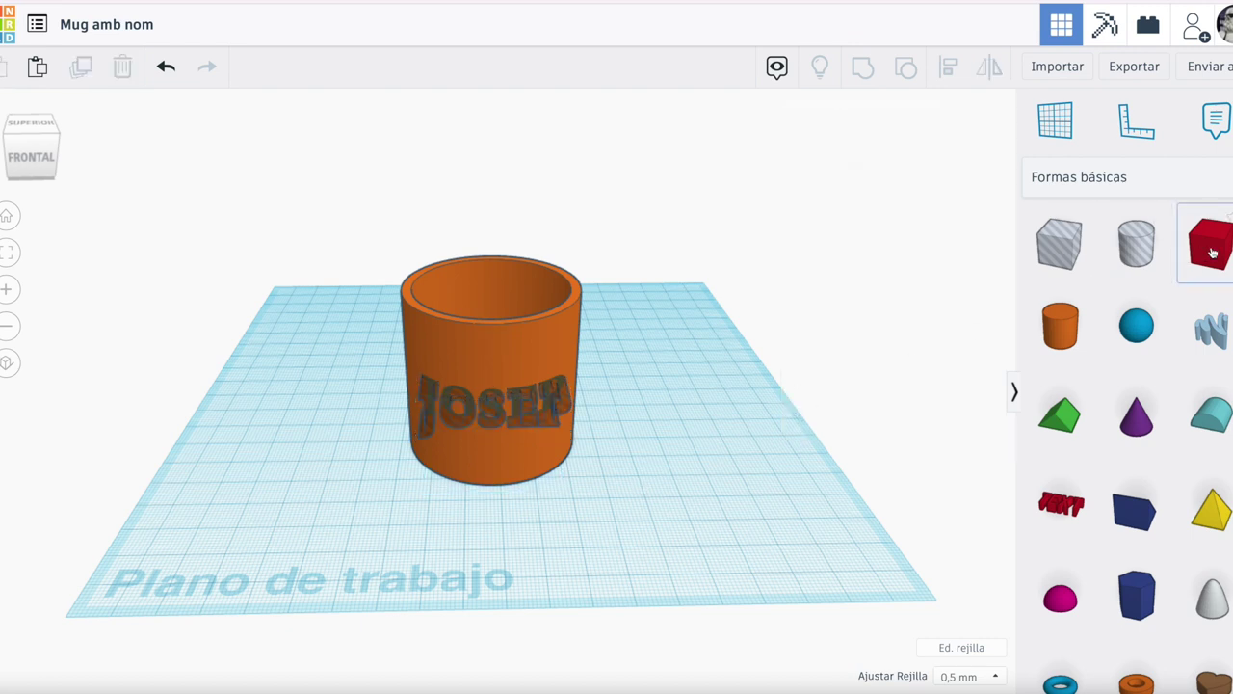
# Add a solid box around the mug's base, sized about 58 by 64.5 mm, with the letters protruding slightly at the front.
pyautogui.moveTo(1212, 252); pyautogui.dragTo(604, 488)
pyautogui.moveTo(636, 540); pyautogui.dragTo(745, 570, button='right')
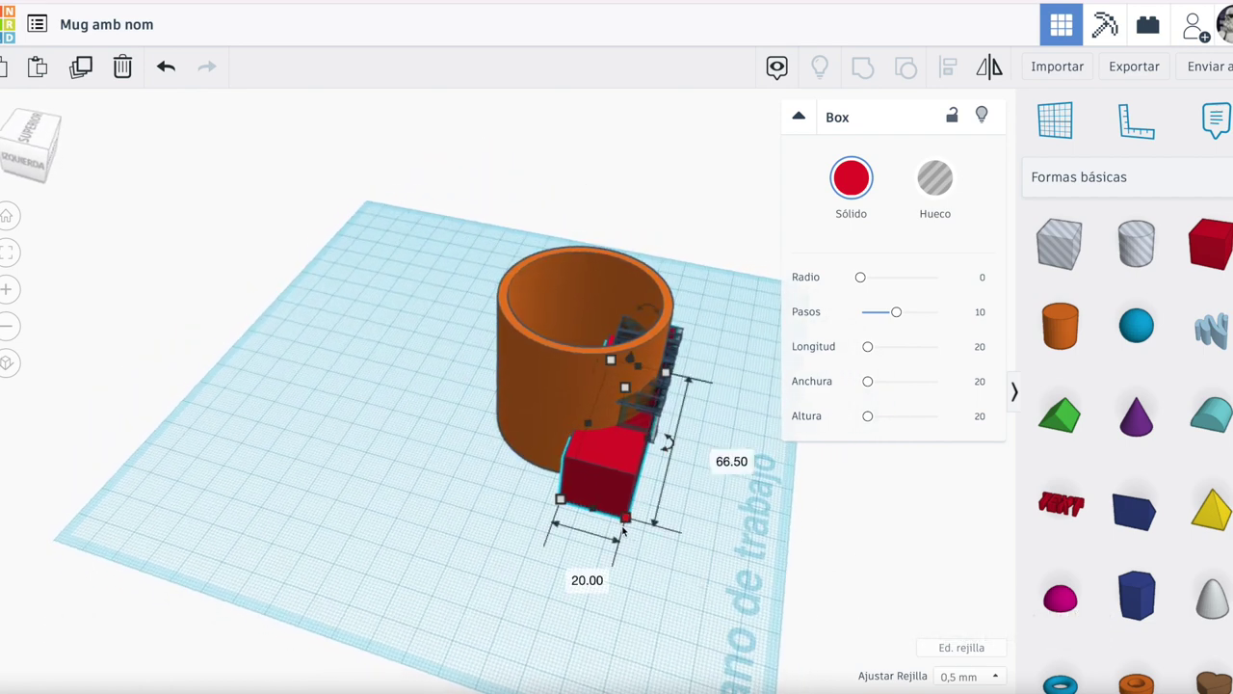
pyautogui.moveTo(626, 520)
pyautogui.mouseDown()
pyautogui.moveTo(644, 525)
pyautogui.moveTo(628, 522)
pyautogui.mouseUp()
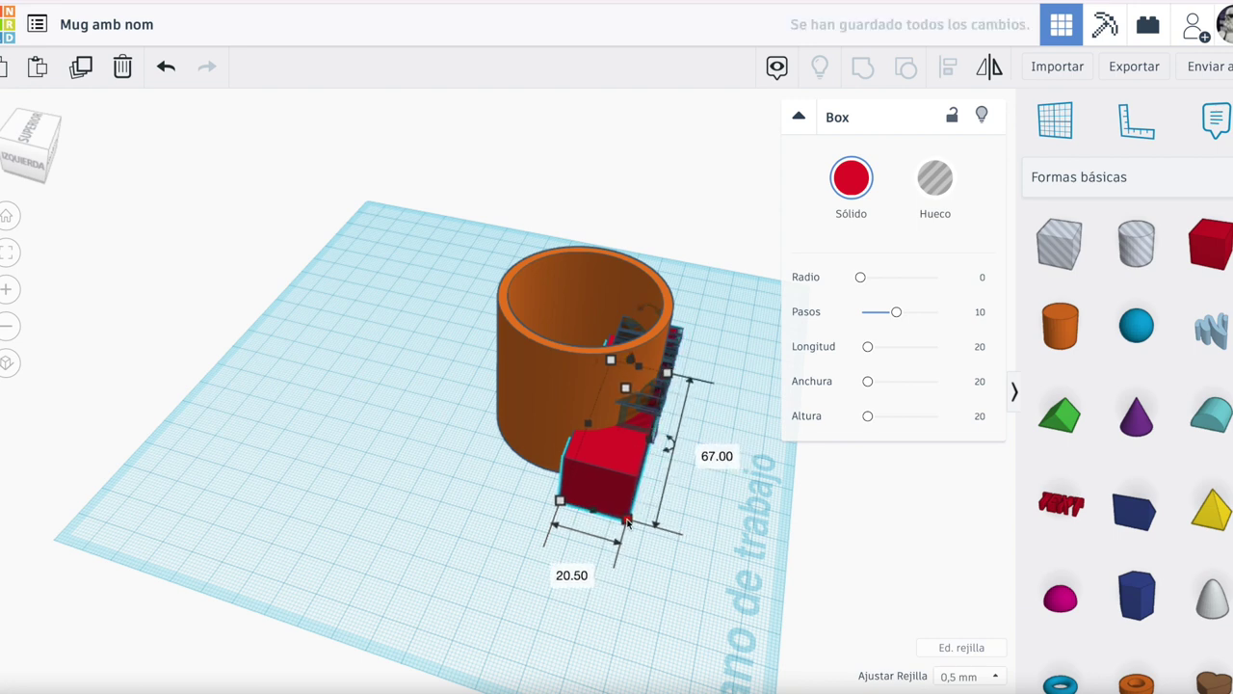
pyautogui.moveTo(559, 501); pyautogui.dragTo(446, 465)
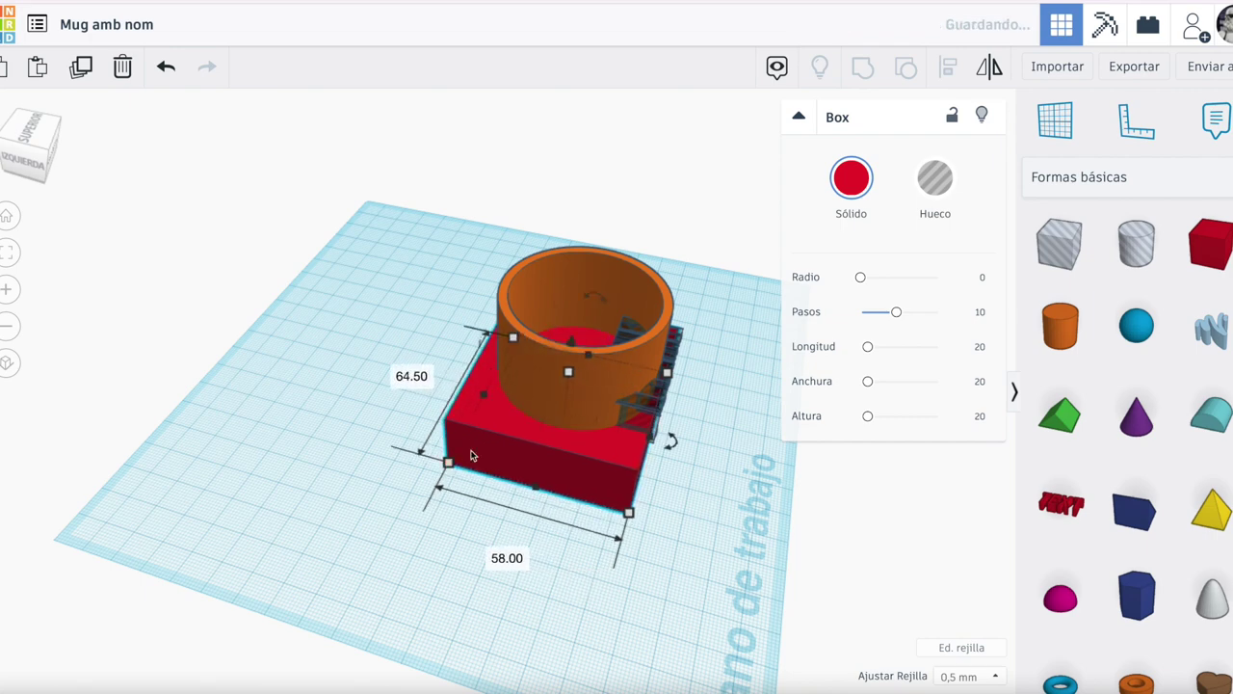
# Raise the box's height to about 38.5 mm so it reaches above the name text.
pyautogui.moveTo(761, 508); pyautogui.dragTo(631, 491, button='right')
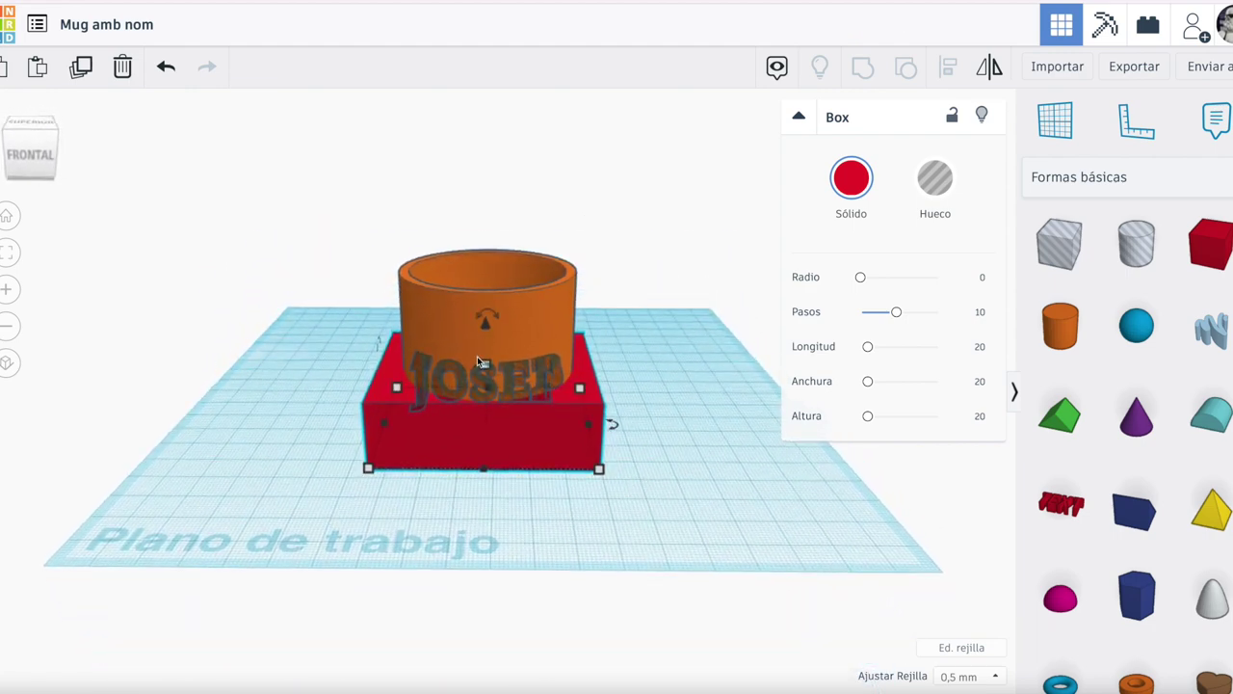
pyautogui.moveTo(487, 363); pyautogui.dragTo(486, 305)
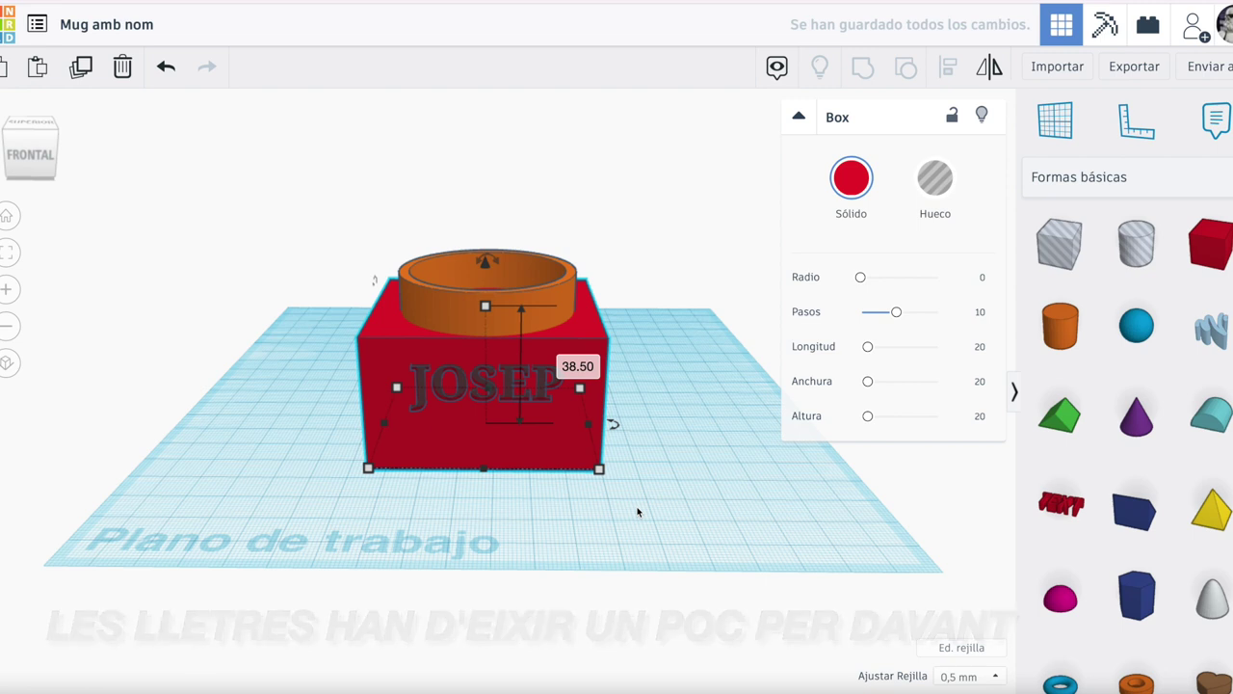
pyautogui.click(542, 527)
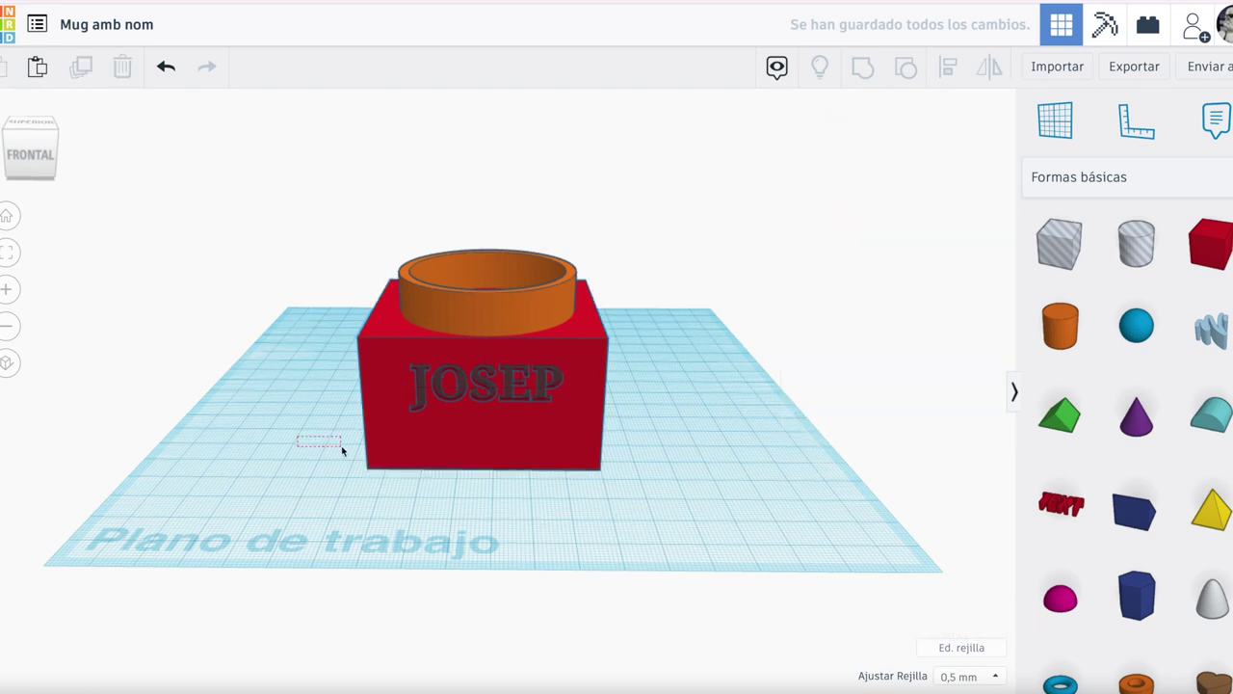
# Group the name text with the box and turn the resulting group into a hole.
pyautogui.moveTo(342, 450); pyautogui.dragTo(363, 462)
pyautogui.moveTo(312, 458); pyautogui.dragTo(421, 469, button='right')
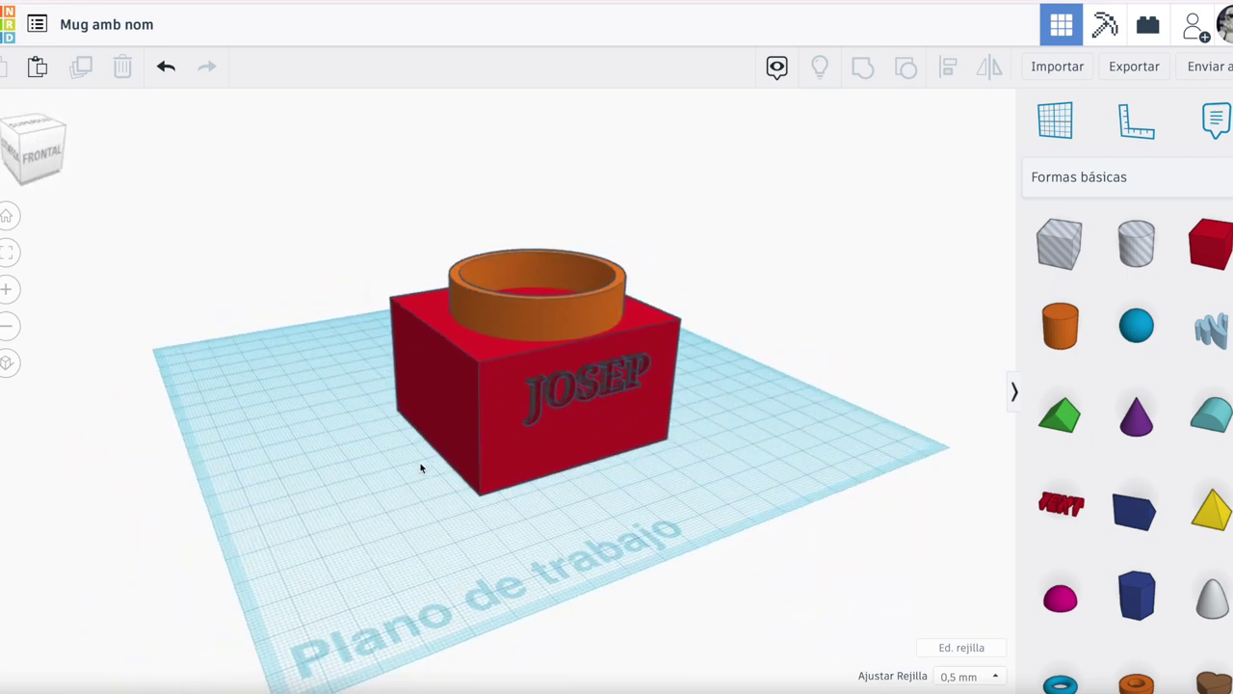
pyautogui.scroll(8, 565, 416)
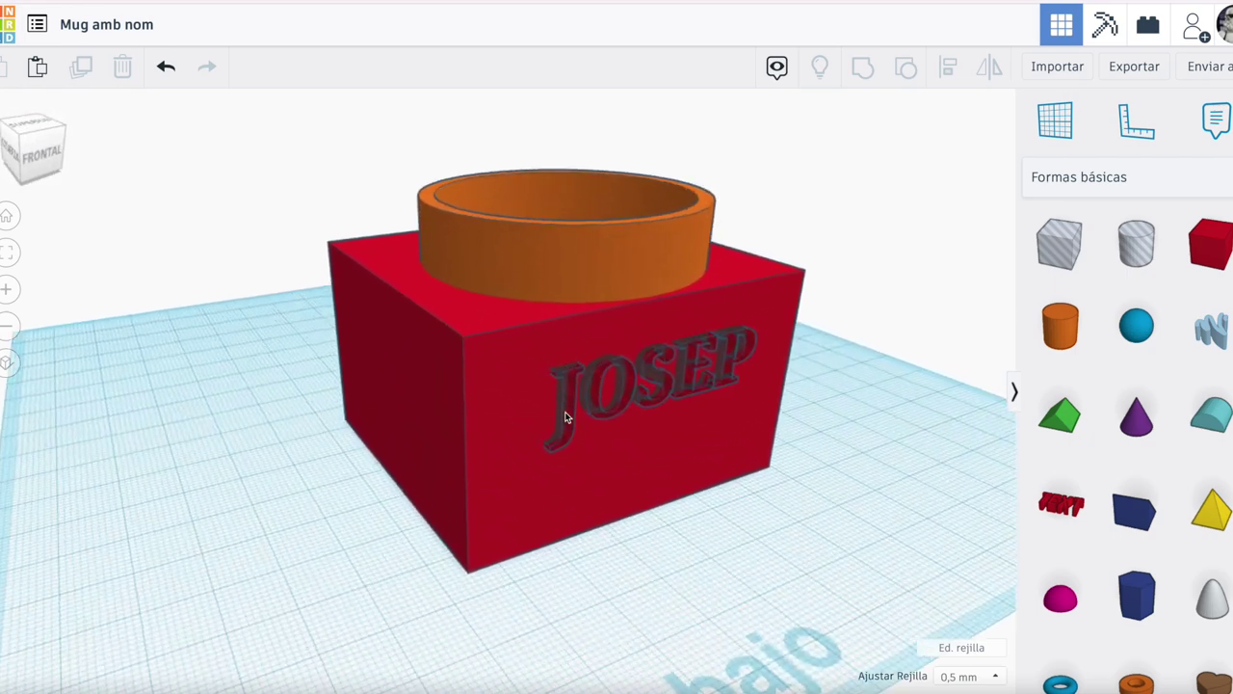
pyautogui.scroll(-8, 565, 416)
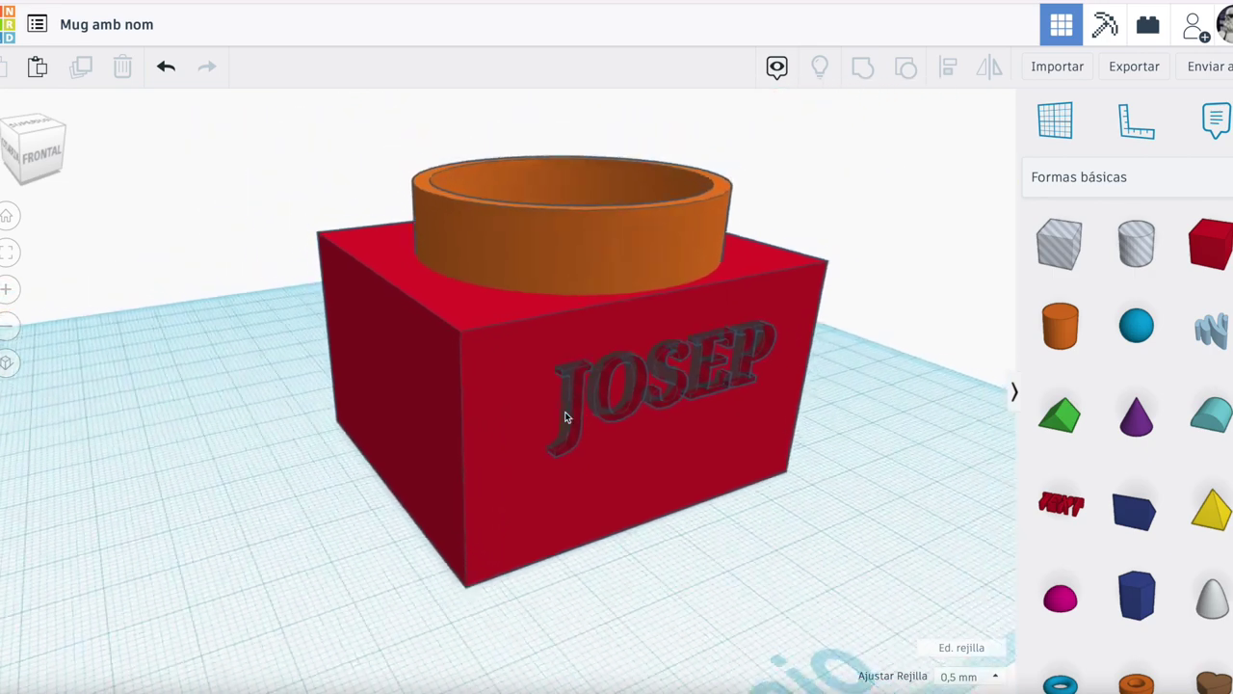
pyautogui.scroll(3, 718, 443)
pyautogui.moveTo(807, 524); pyautogui.dragTo(706, 544, button='right')
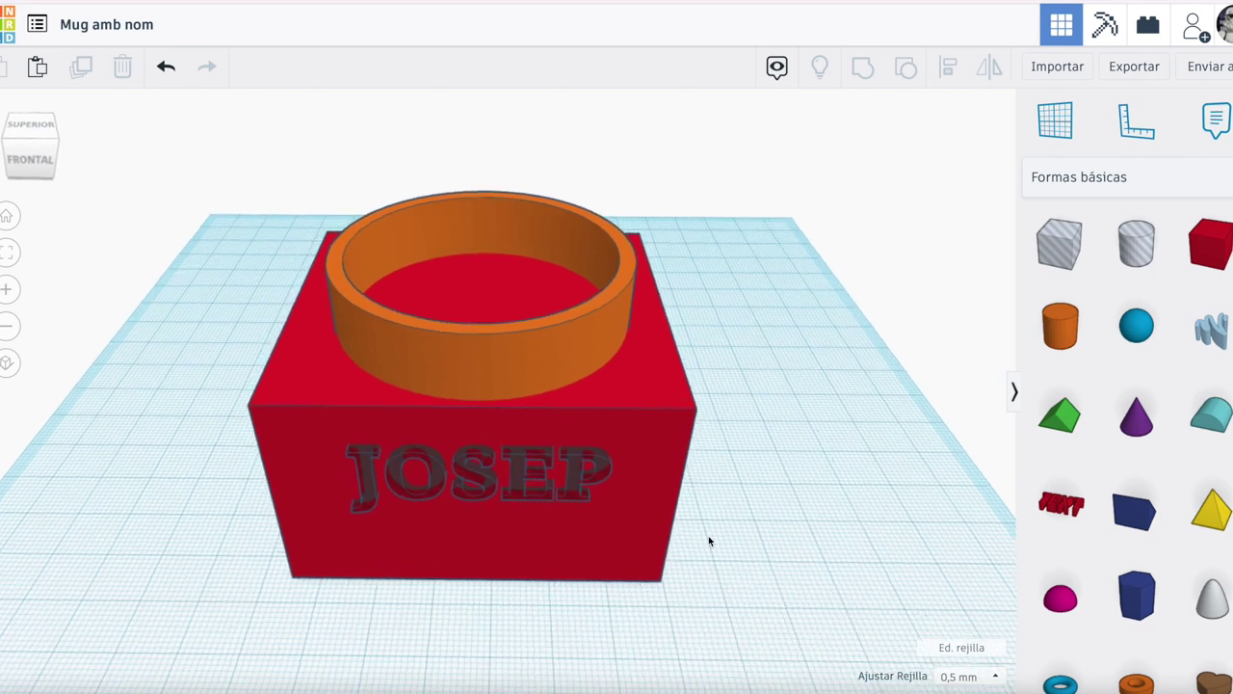
pyautogui.click(448, 471)
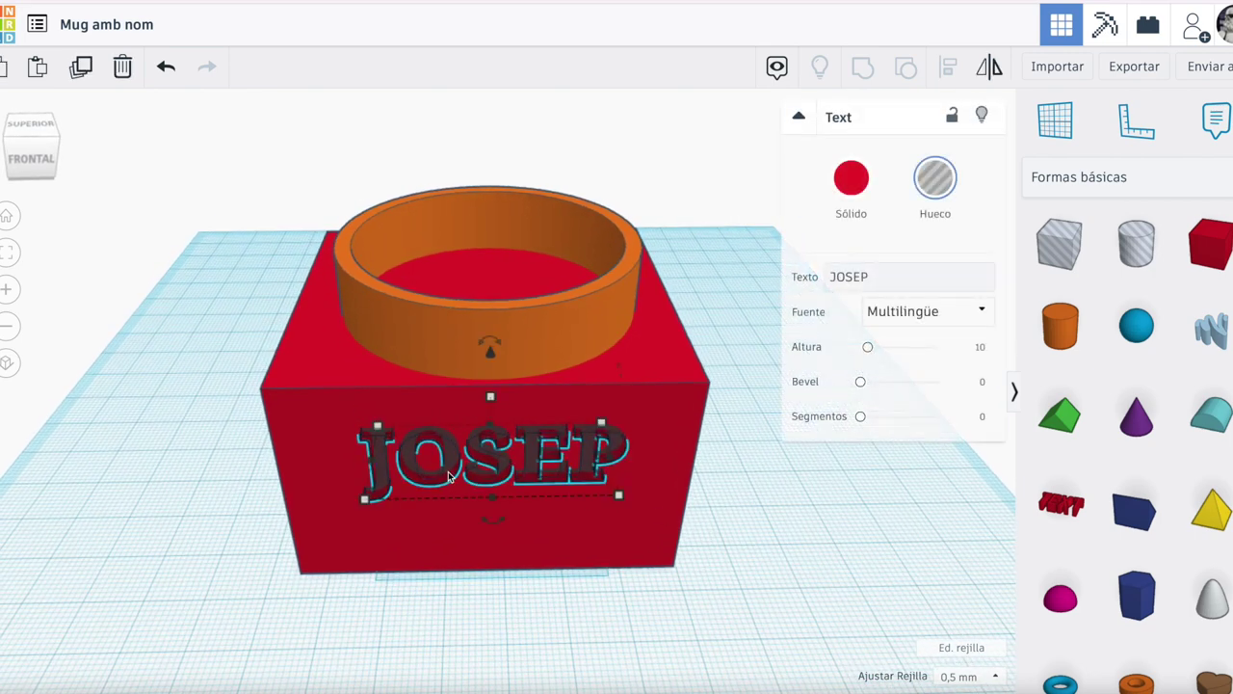
pyautogui.keyDown('shift'); pyautogui.click(663, 416); pyautogui.keyUp('shift')
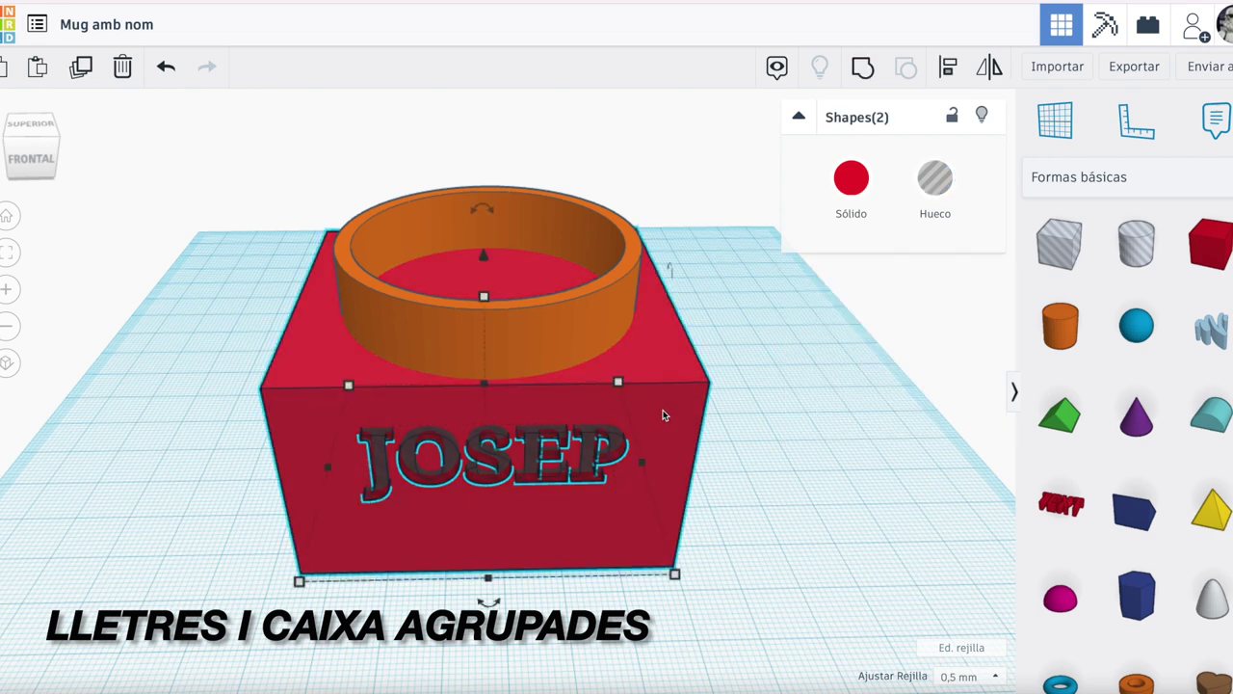
pyautogui.click(862, 69)
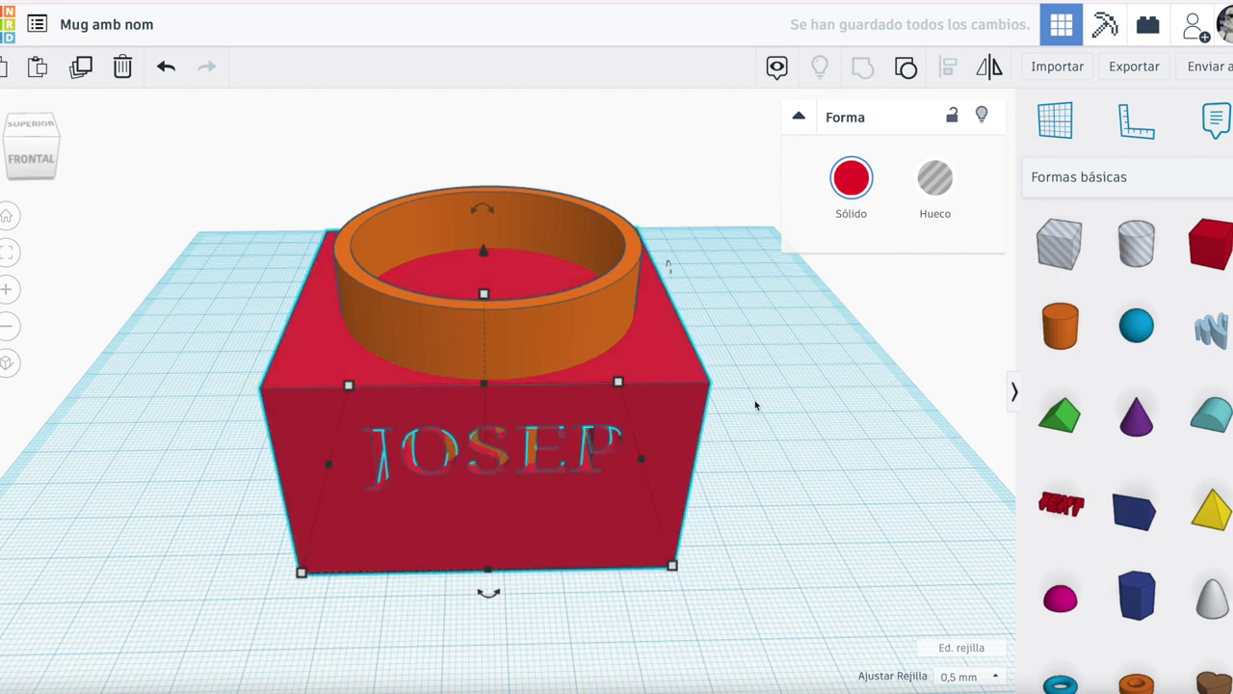
pyautogui.click(944, 178)
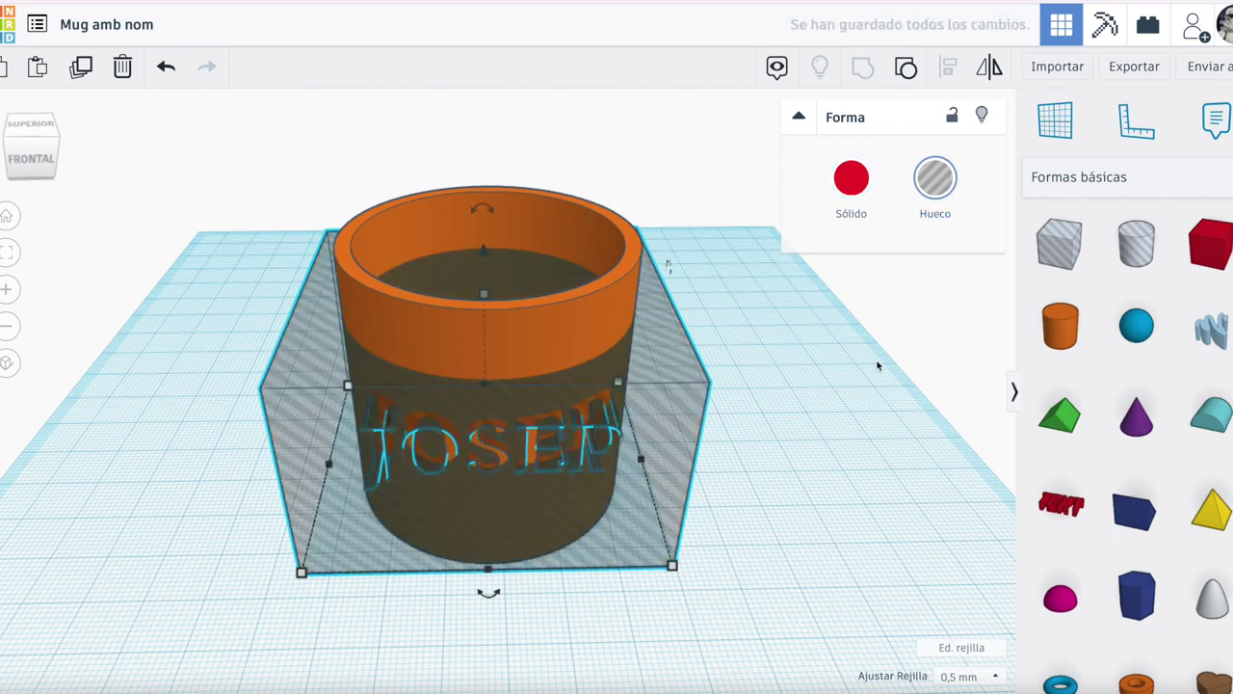
# Duplicate the mug in place and reduce the duplicate's height to just below the top of the hole box.
pyautogui.click(528, 332)
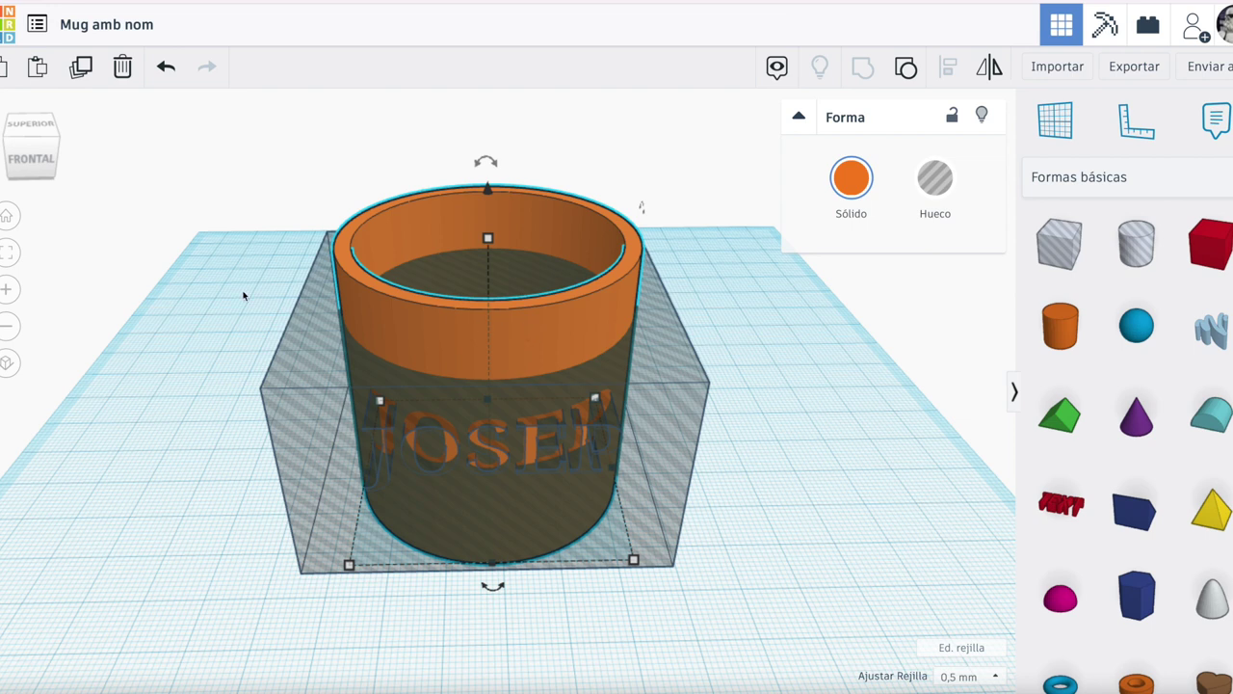
pyautogui.click(82, 70)
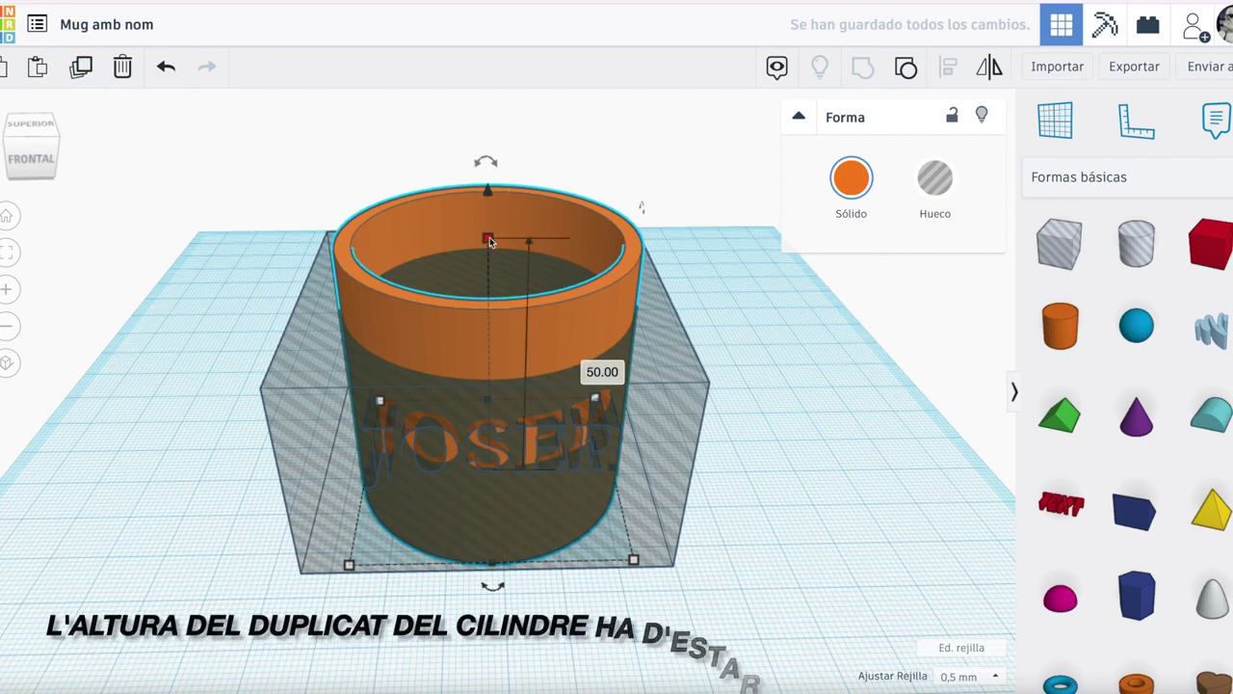
pyautogui.moveTo(488, 240); pyautogui.dragTo(491, 306)
pyautogui.moveTo(777, 441); pyautogui.dragTo(770, 382, button='right')
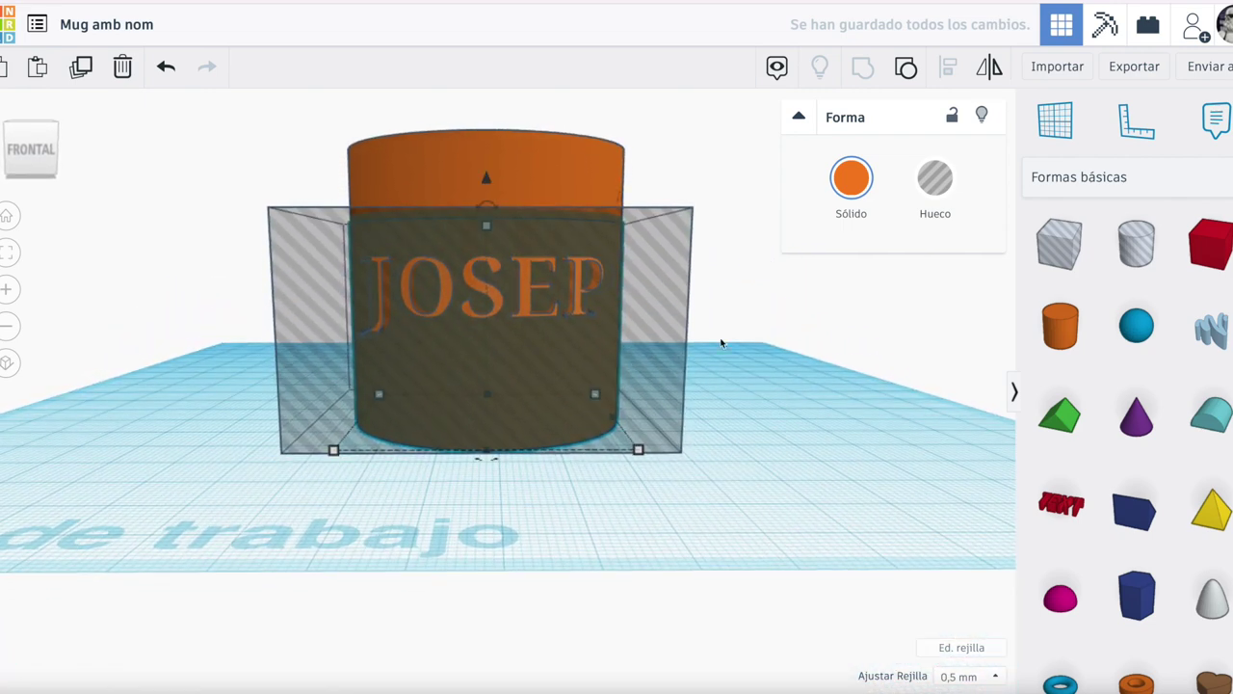
pyautogui.moveTo(486, 232)
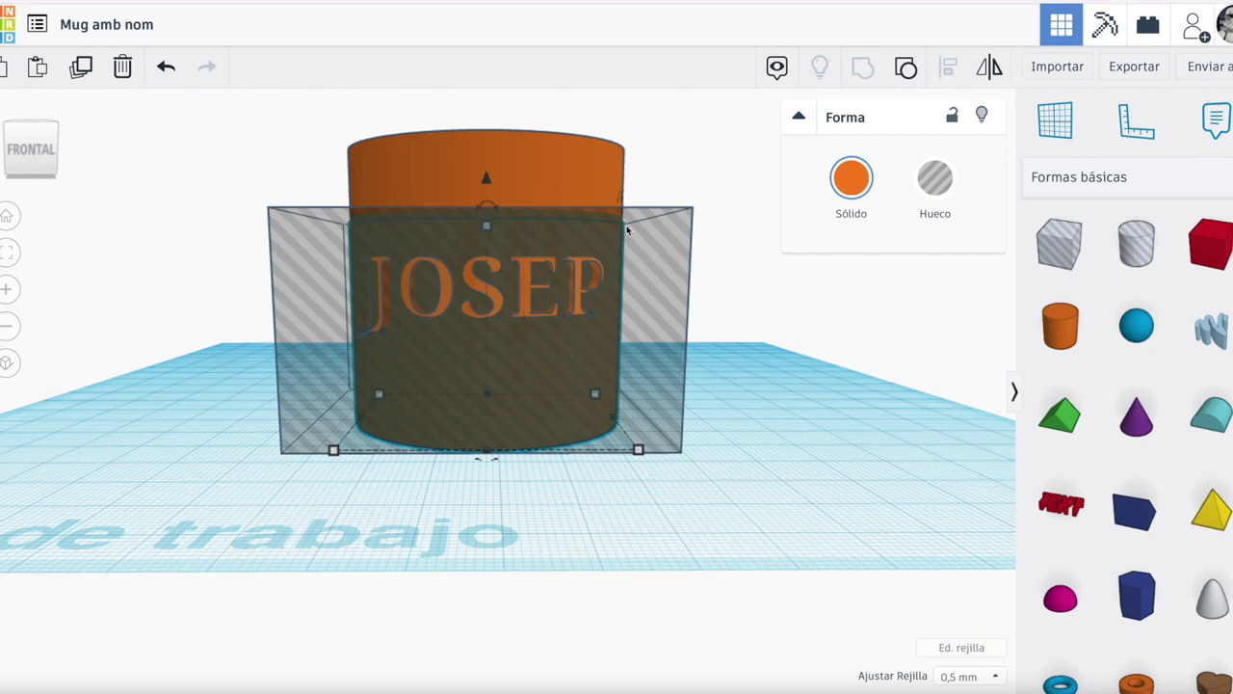
# Group the shortened mug duplicate with the hole box so only the curved letters are left.
pyautogui.moveTo(734, 281); pyautogui.dragTo(745, 351, button='right')
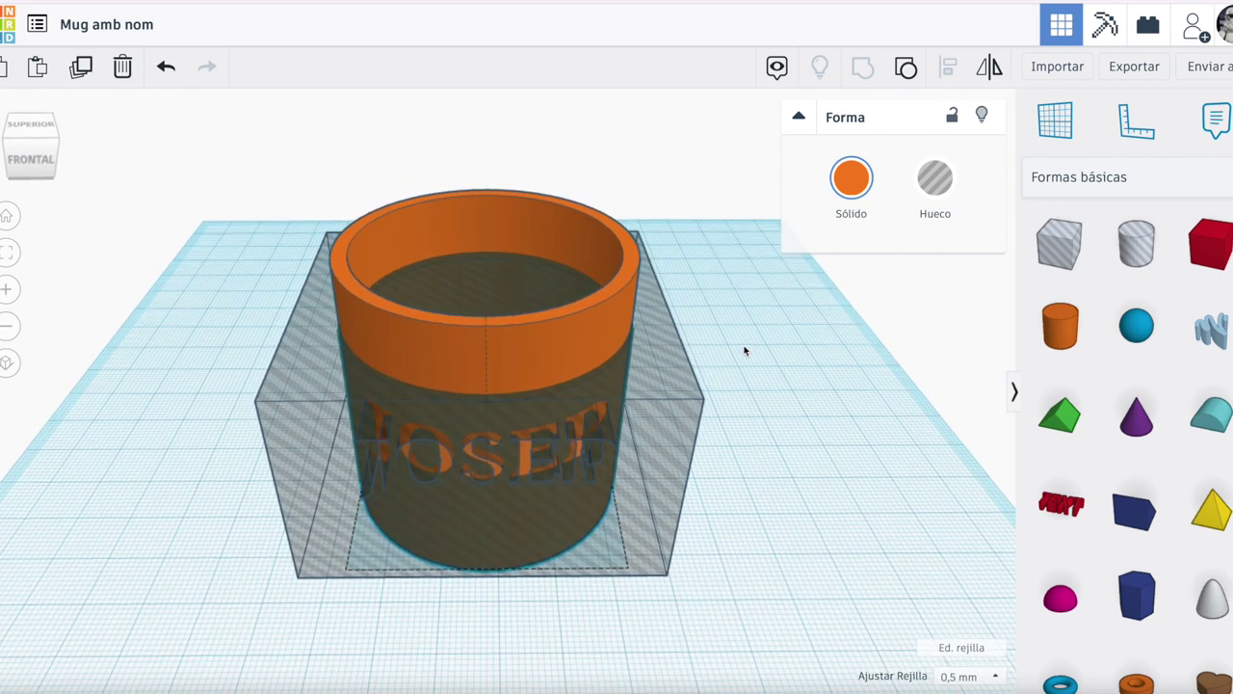
pyautogui.keyDown('shift'); pyautogui.click(657, 434); pyautogui.keyUp('shift')
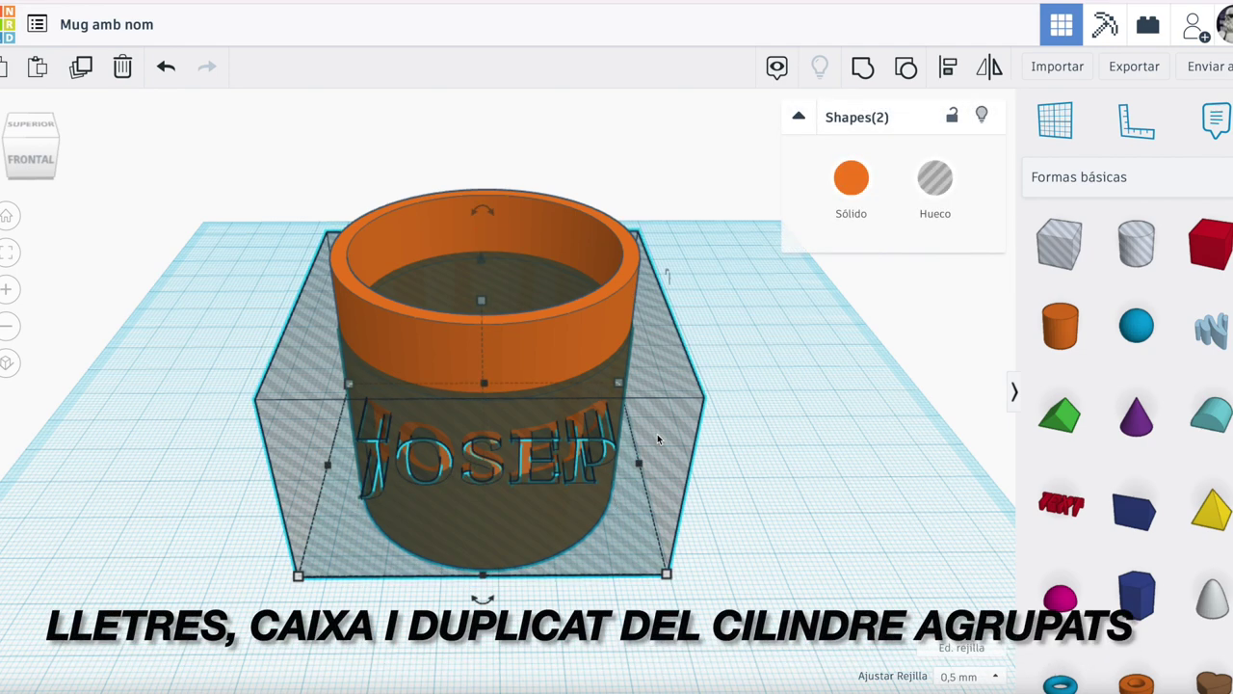
pyautogui.click(863, 68)
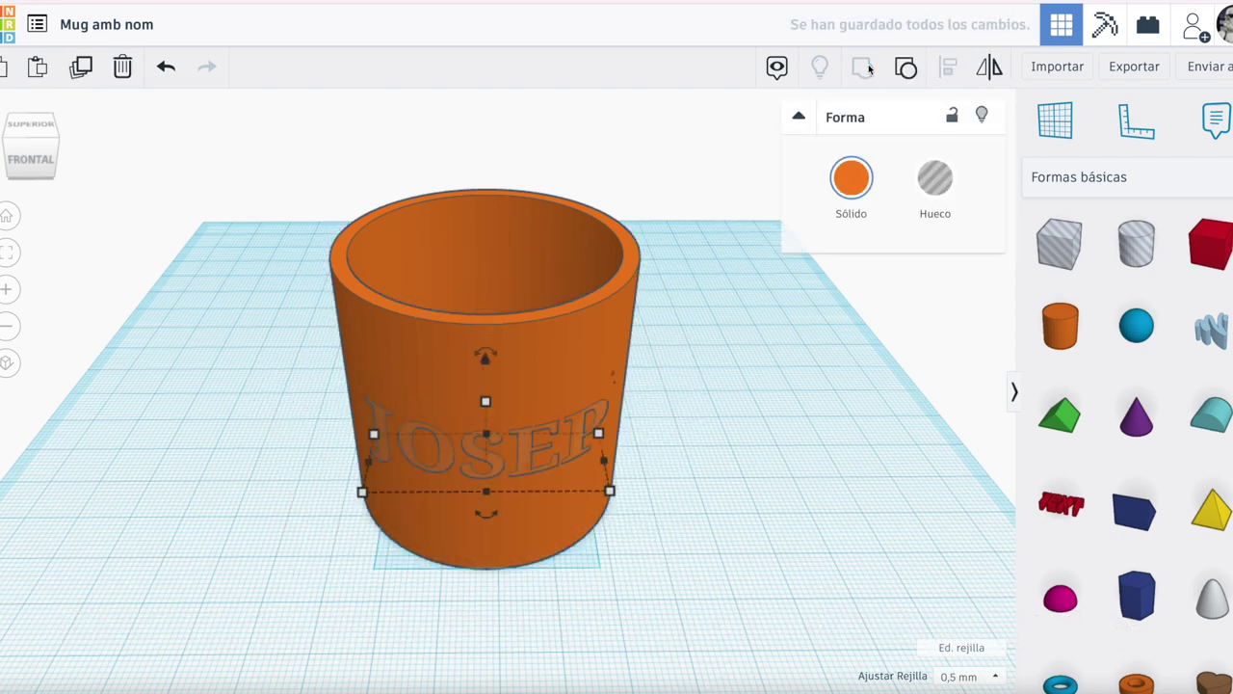
# Move the curved letters forward in small increments so they stand out from the mug's front wall.
pyautogui.moveTo(695, 341); pyautogui.dragTo(715, 397, button='right')
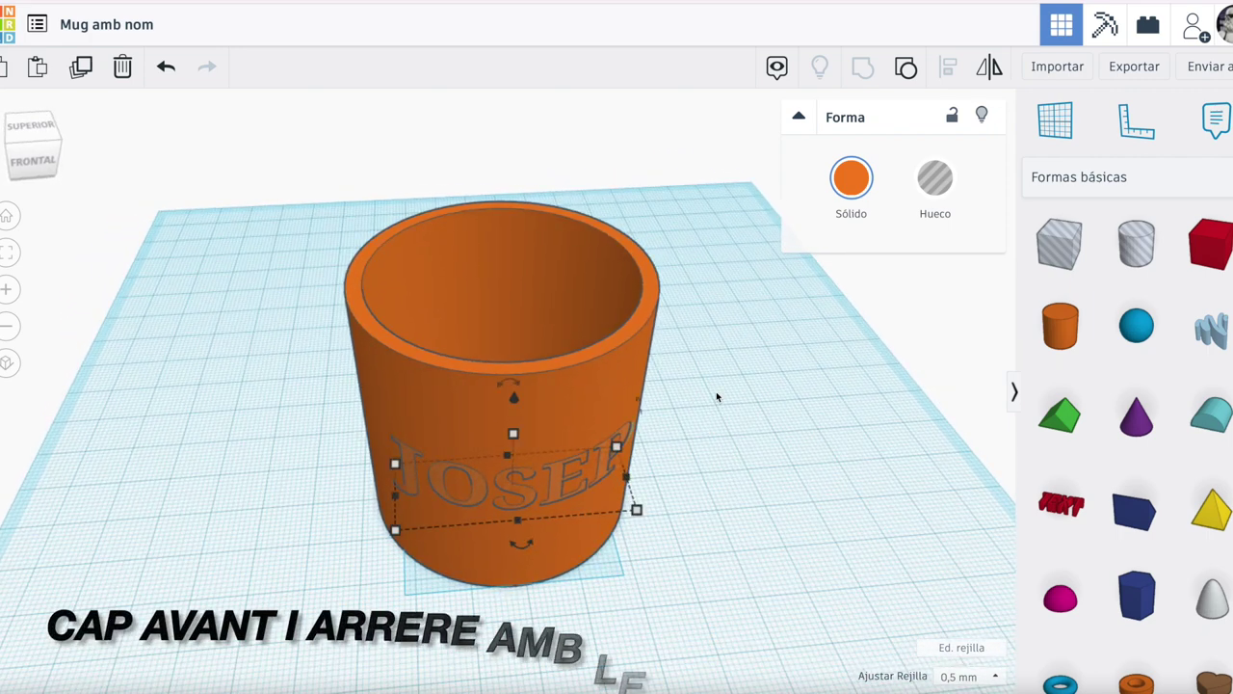
pyautogui.press('Down')
pyautogui.press('Down')
pyautogui.press('Down')
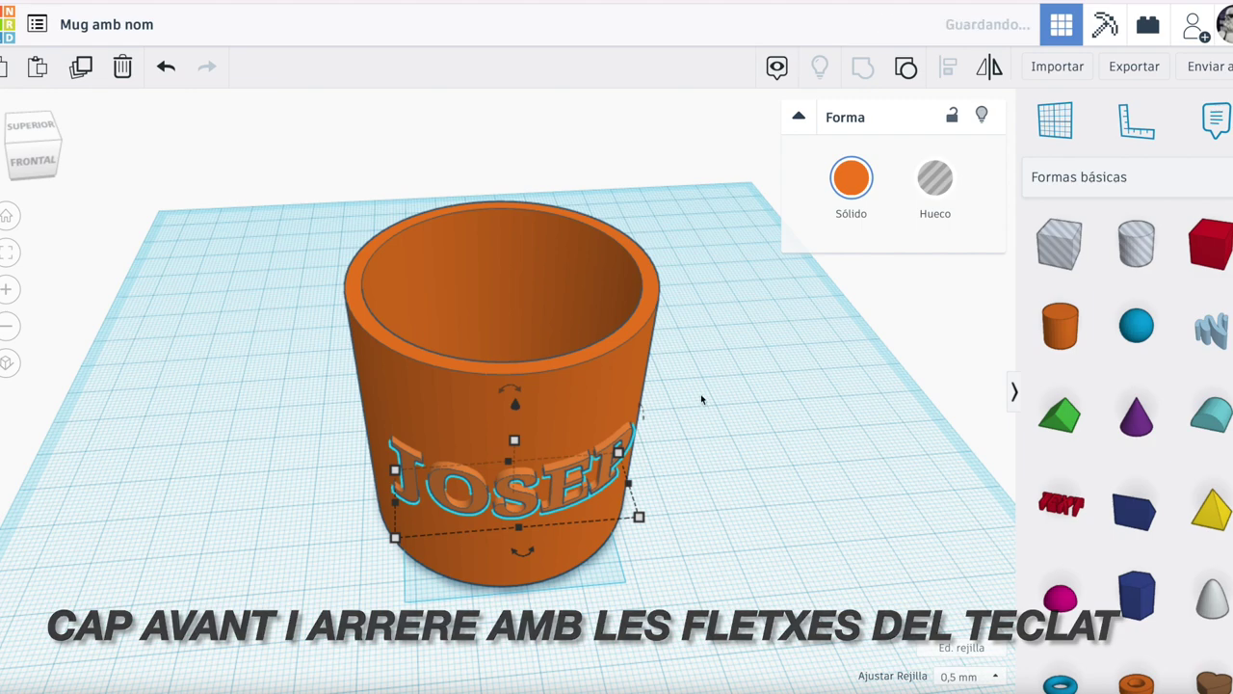
pyautogui.moveTo(681, 410); pyautogui.dragTo(875, 466, button='right')
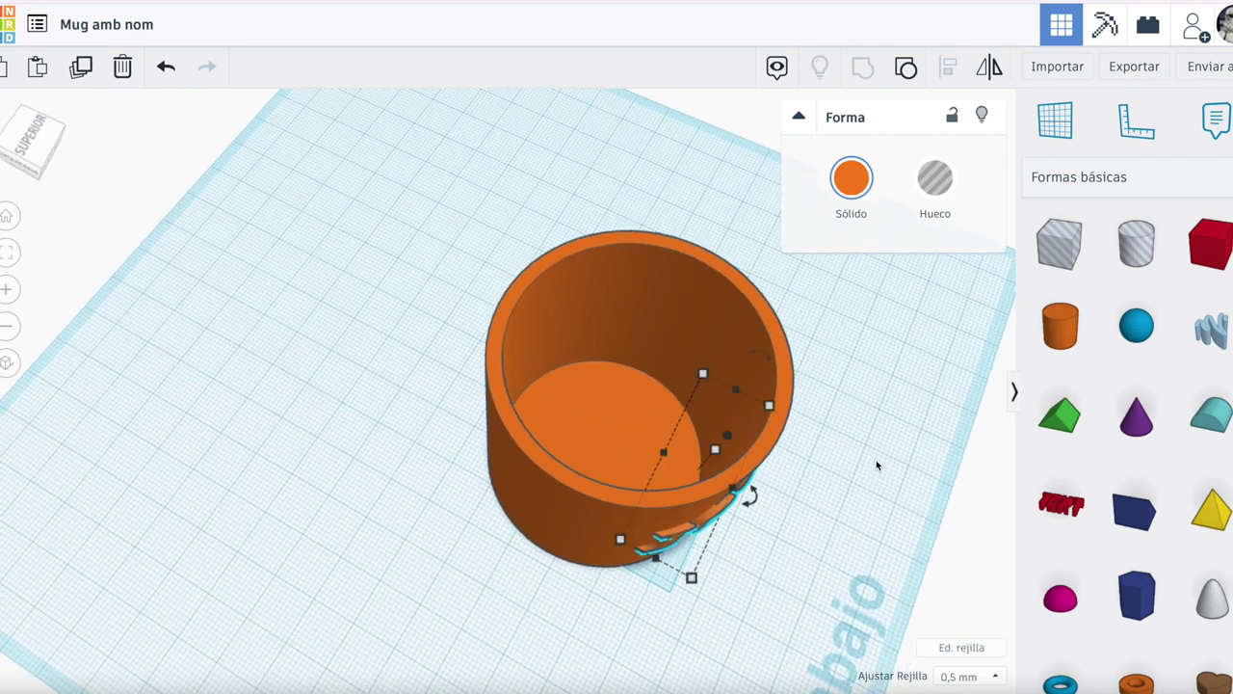
pyautogui.press('Down')
pyautogui.press('Down')
pyautogui.press('Down')
pyautogui.press('Down')
pyautogui.press('Down')
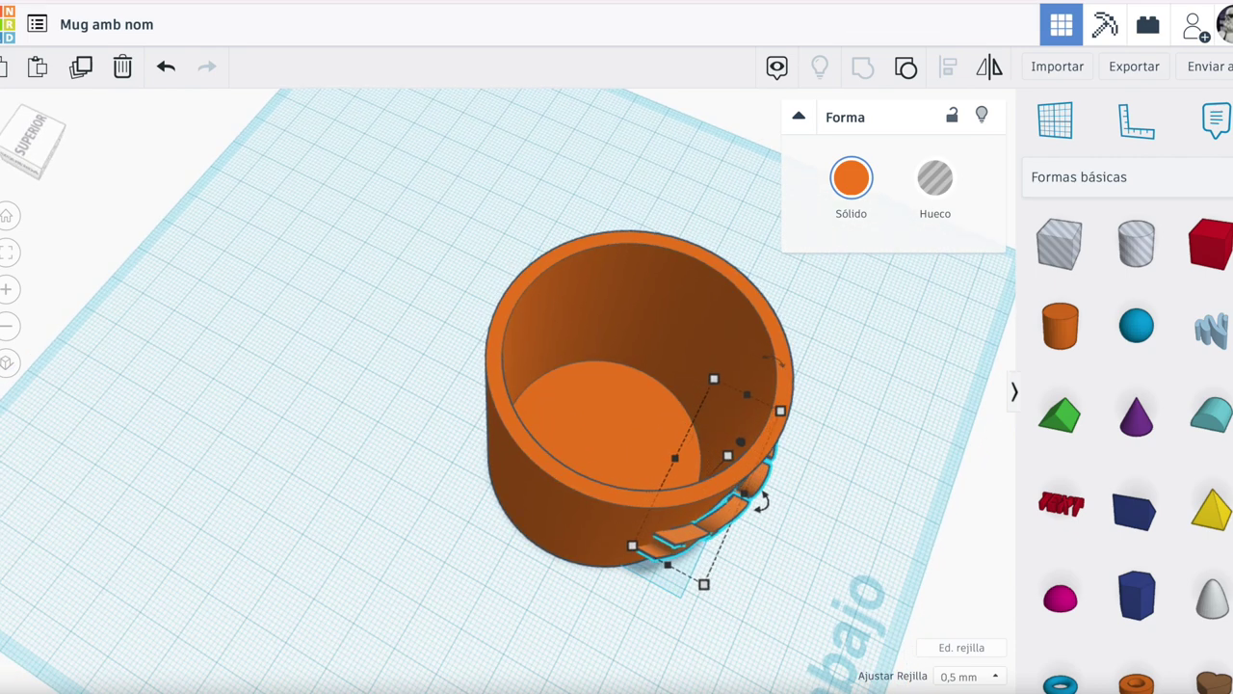
pyautogui.press('Down')
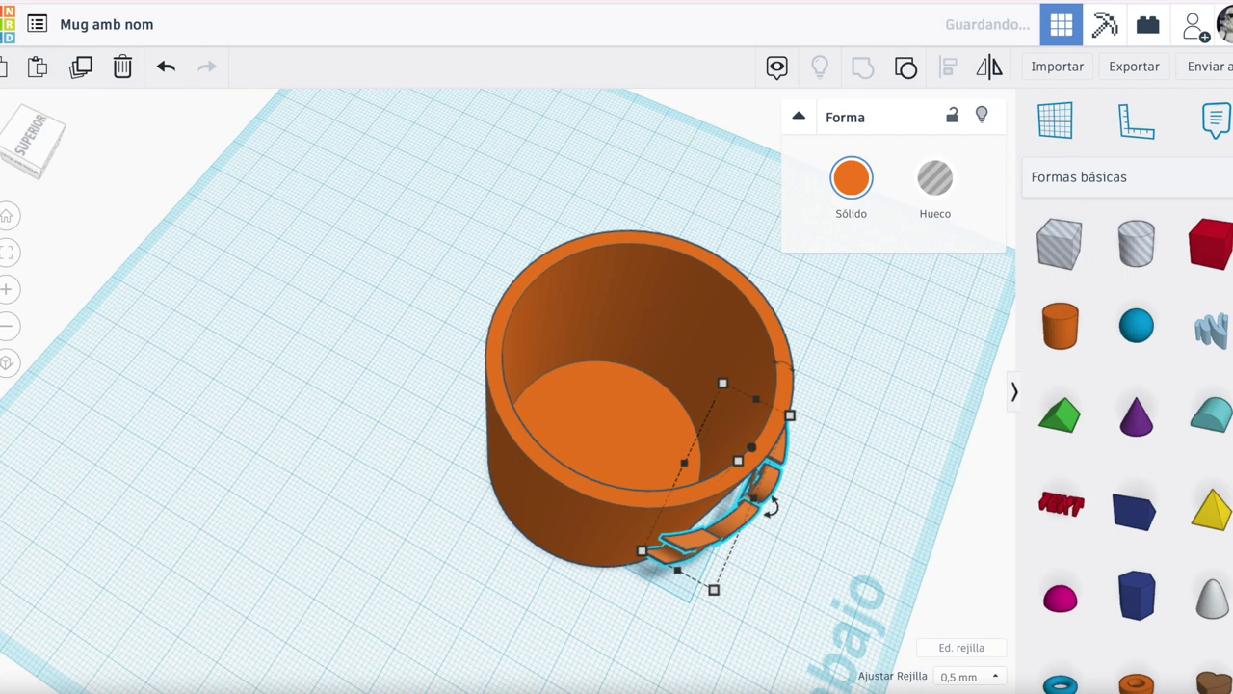
# Nudge the curved letters back toward the mug until they sit against its front wall.
pyautogui.moveTo(897, 496); pyautogui.dragTo(940, 421, button='right')
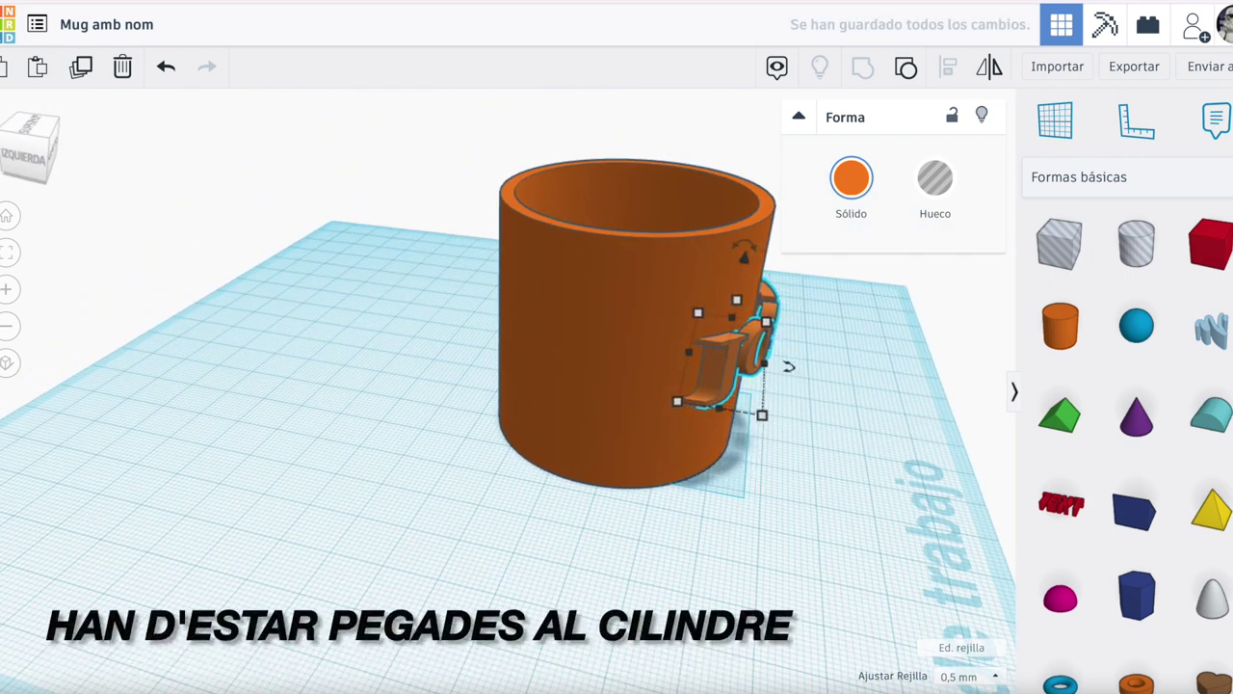
pyautogui.press('Right')
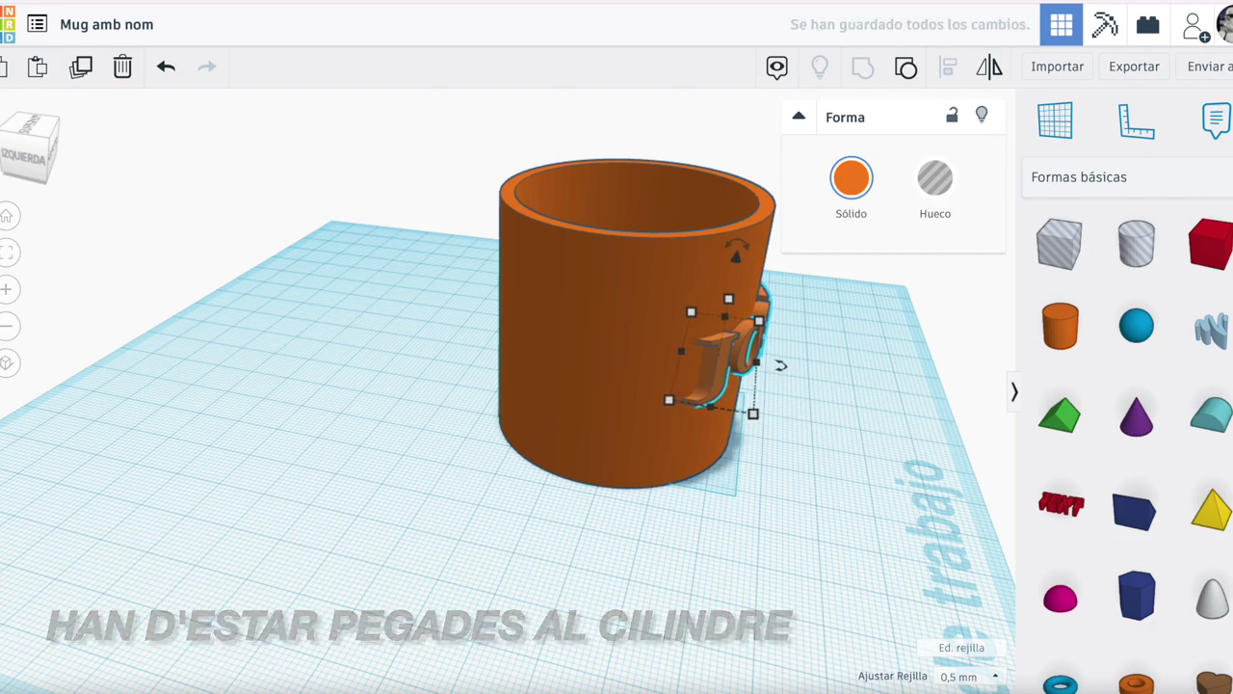
pyautogui.moveTo(845, 434); pyautogui.dragTo(668, 504, button='right')
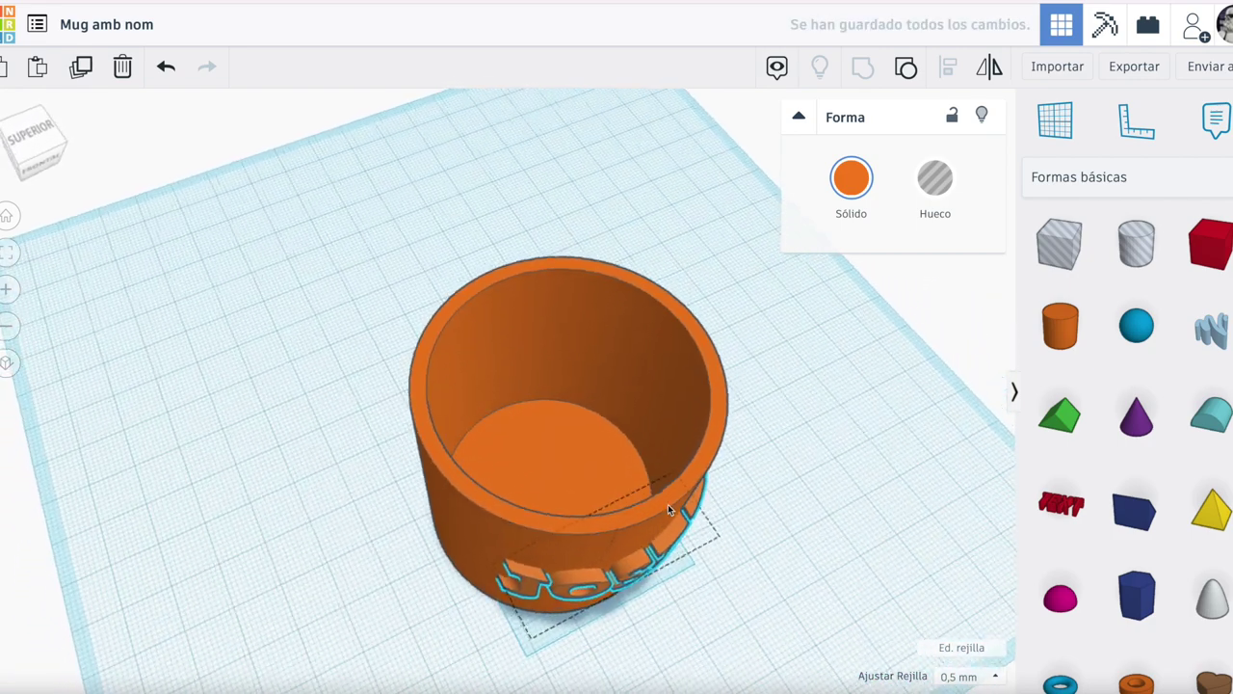
pyautogui.moveTo(800, 532); pyautogui.dragTo(772, 532, button='right')
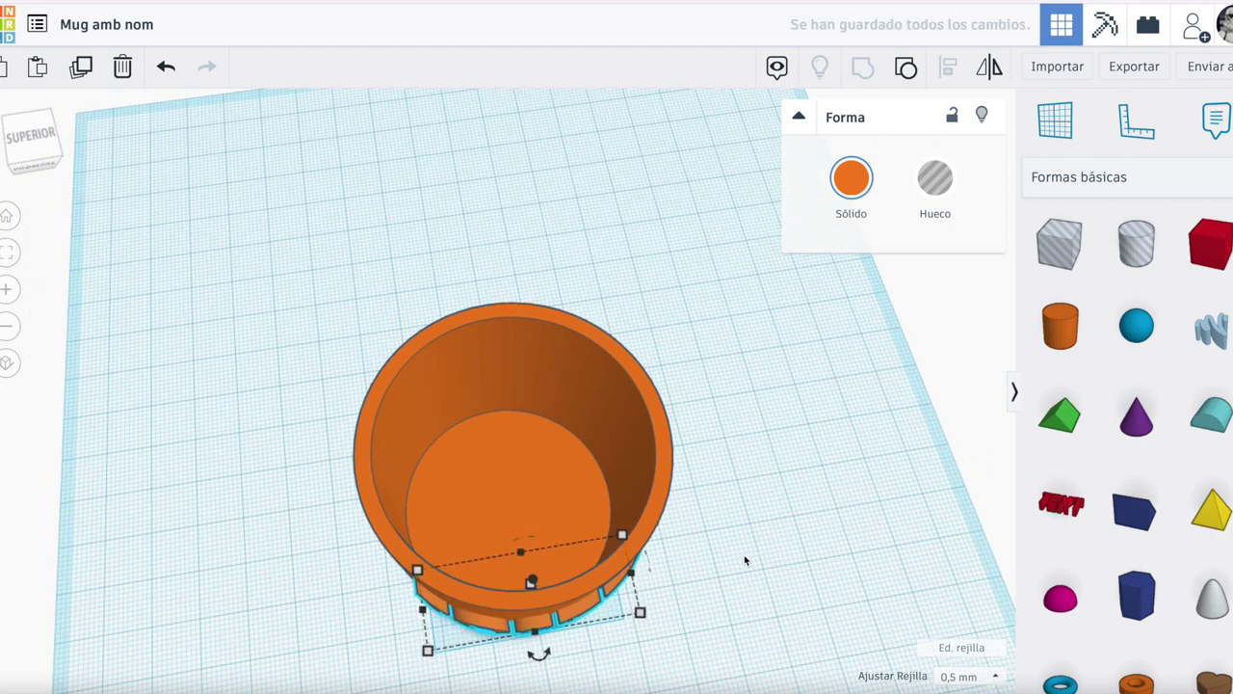
# Colour the raised name letters on the mug's front red and clear the selection.
pyautogui.moveTo(744, 554); pyautogui.dragTo(724, 443, button='right')
pyautogui.click(851, 178)
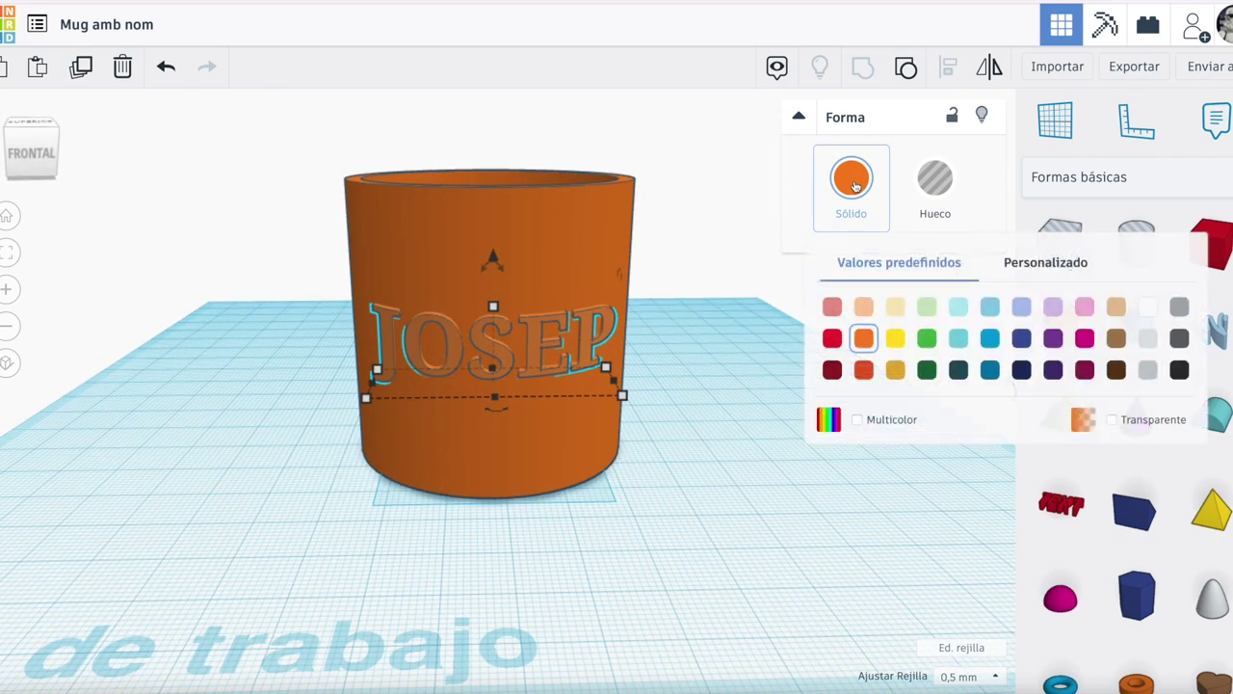
pyautogui.click(832, 338)
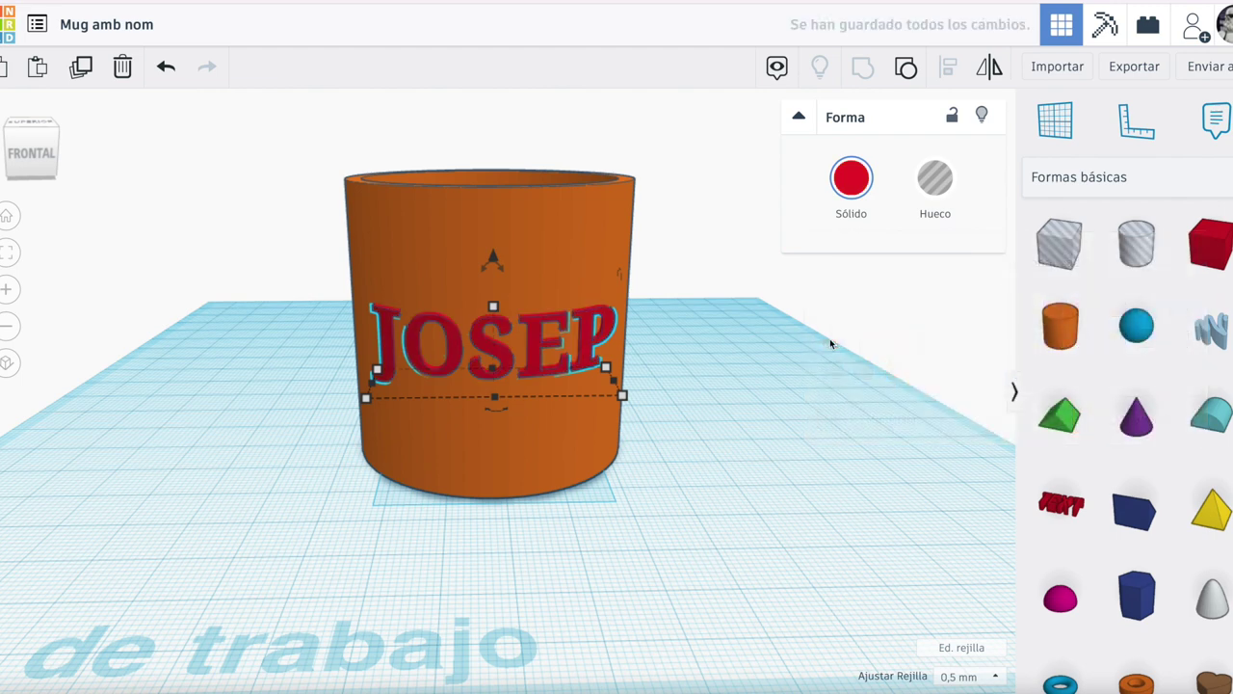
pyautogui.click(690, 495)
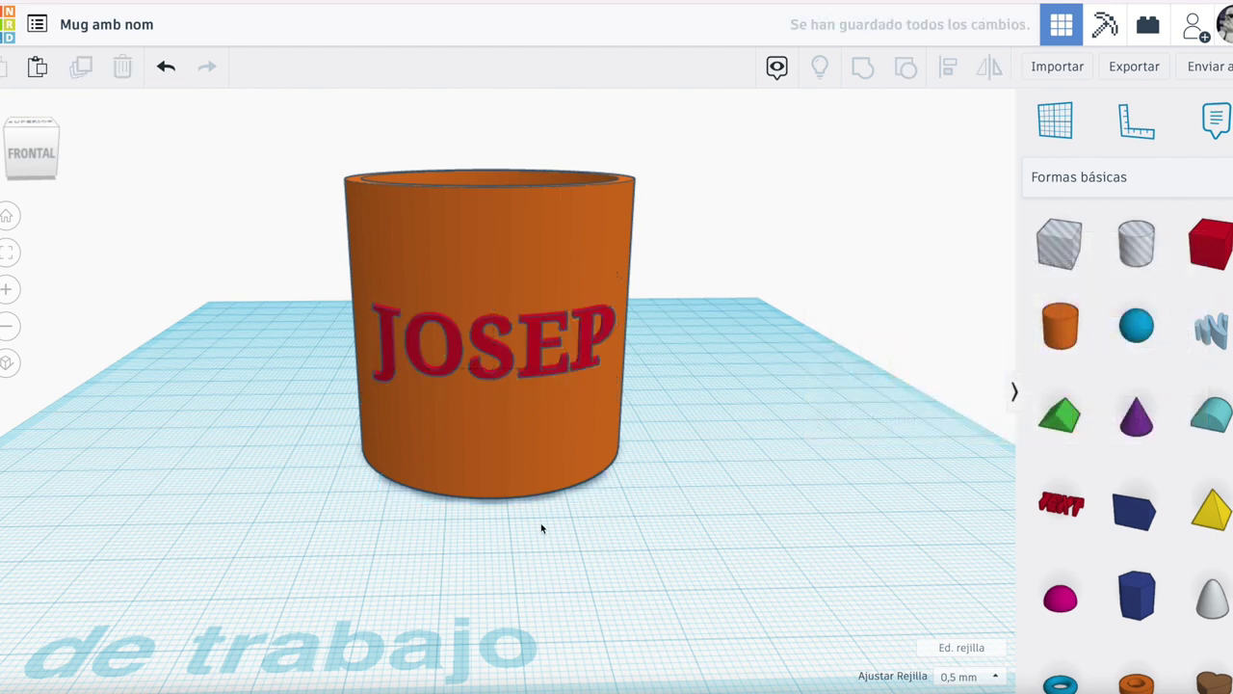
pyautogui.moveTo(256, 496)
pyautogui.mouseDown(button='right')
pyautogui.moveTo(472, 512)
pyautogui.moveTo(550, 539)
pyautogui.moveTo(464, 603)
pyautogui.moveTo(245, 573)
pyautogui.moveTo(165, 511)
pyautogui.moveTo(278, 525)
pyautogui.moveTo(273, 482)
pyautogui.moveTo(265, 503)
pyautogui.mouseUp(button='right')
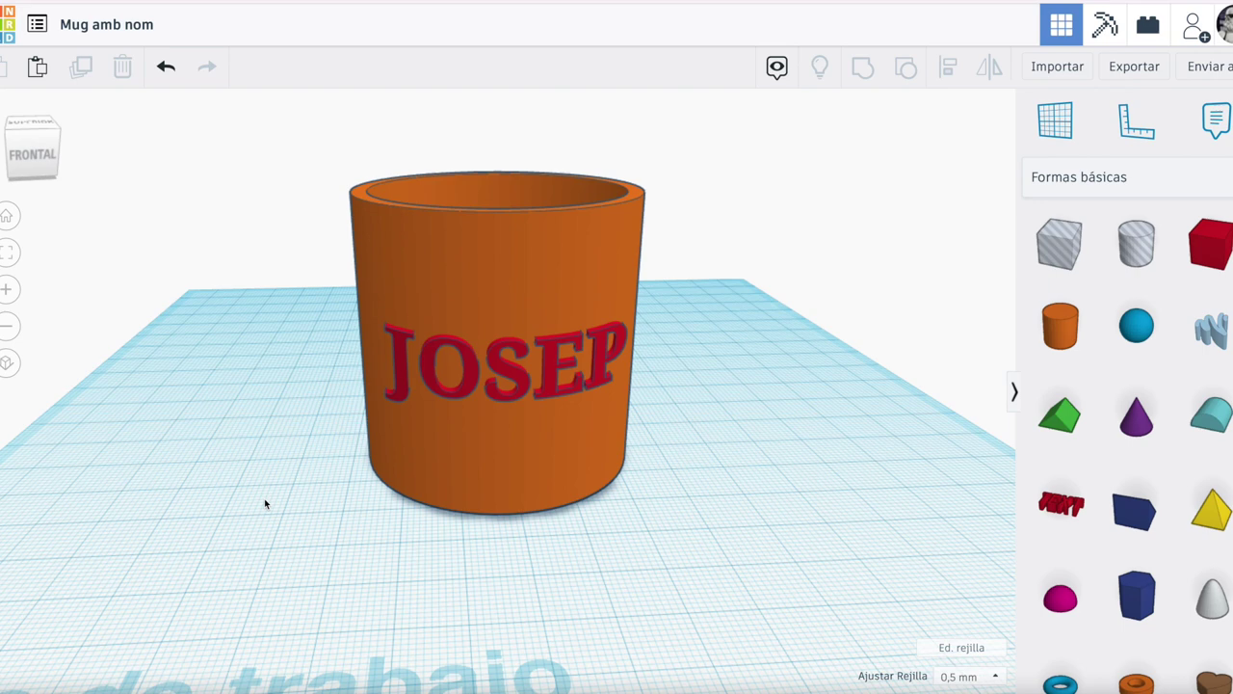
pyautogui.click(7, 216)
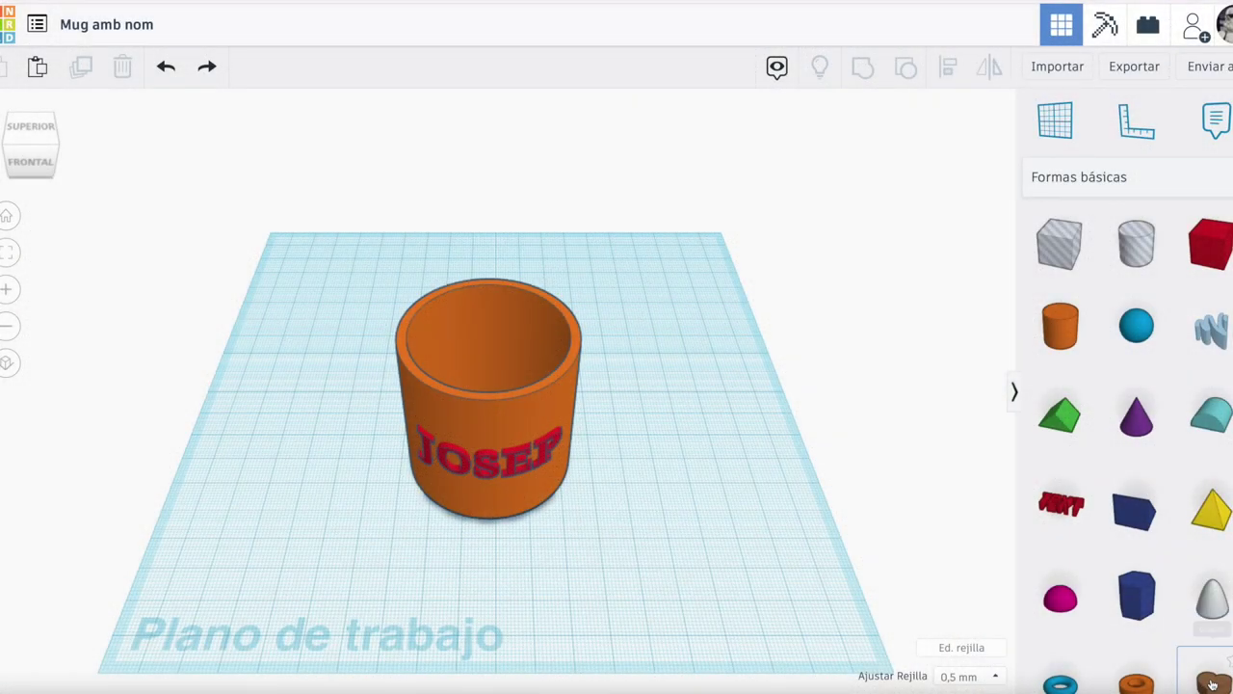
# Add a heart shape beside the mug, resize it to 27.24 by 25 mm and flatten it to about 4 mm thick.
pyautogui.moveTo(1204, 680); pyautogui.dragTo(675, 481)
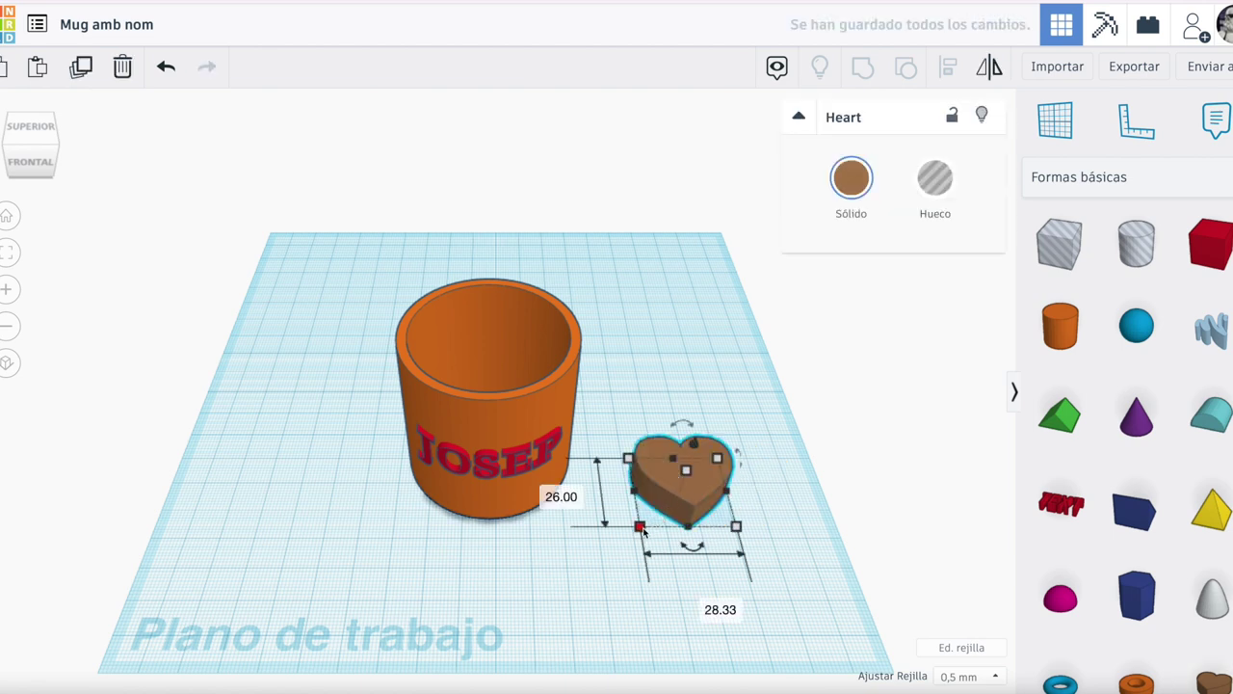
pyautogui.moveTo(646, 531); pyautogui.dragTo(649, 530)
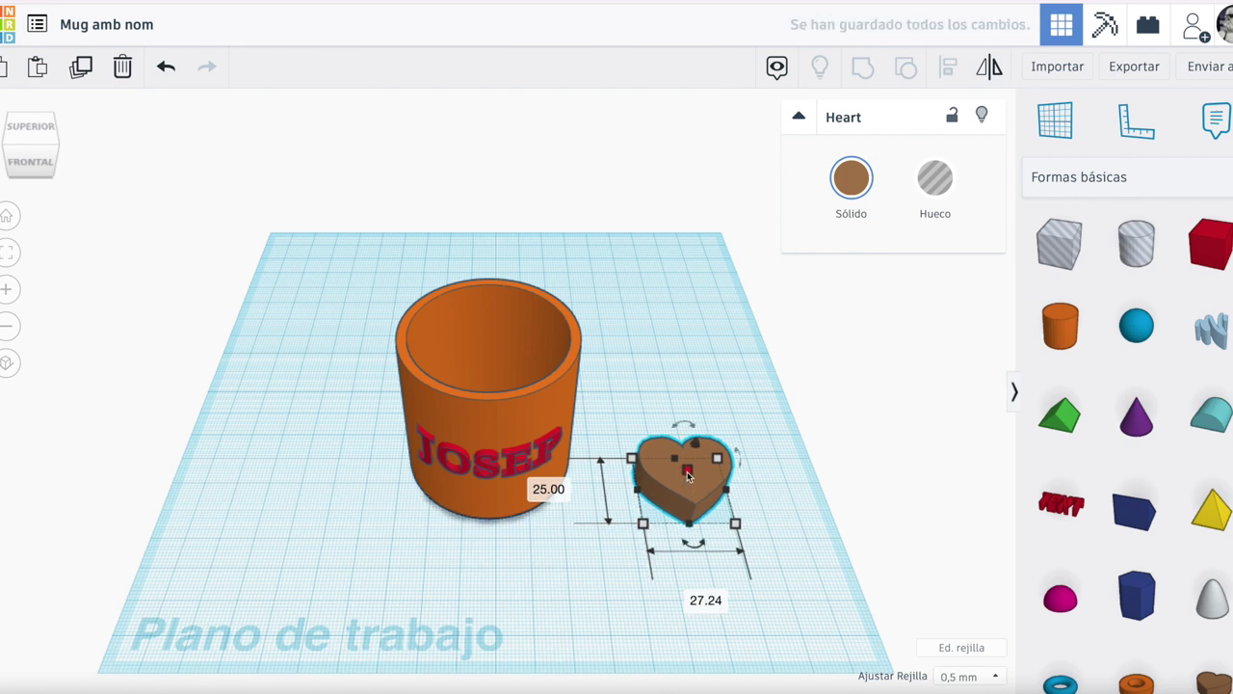
pyautogui.moveTo(688, 477); pyautogui.dragTo(686, 481)
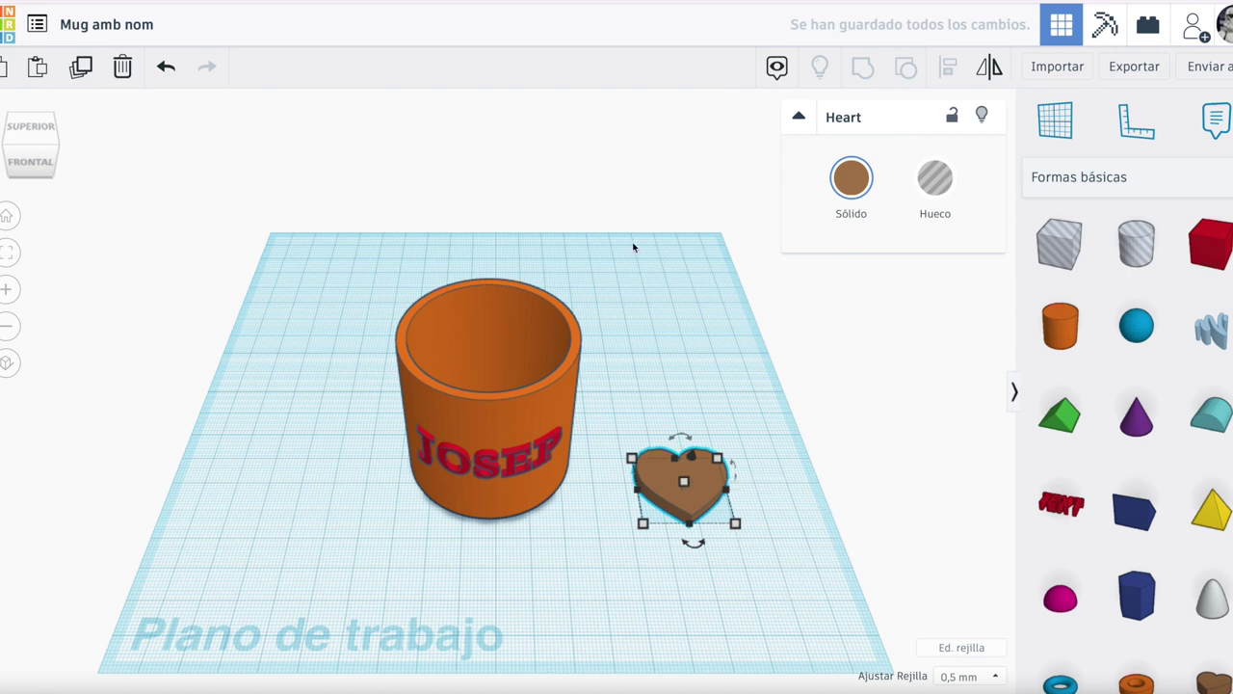
# Duplicate the heart in place as a hole, make it 9 mm tall and shrink it to 22.16 by 20.34 mm.
pyautogui.click(81, 68)
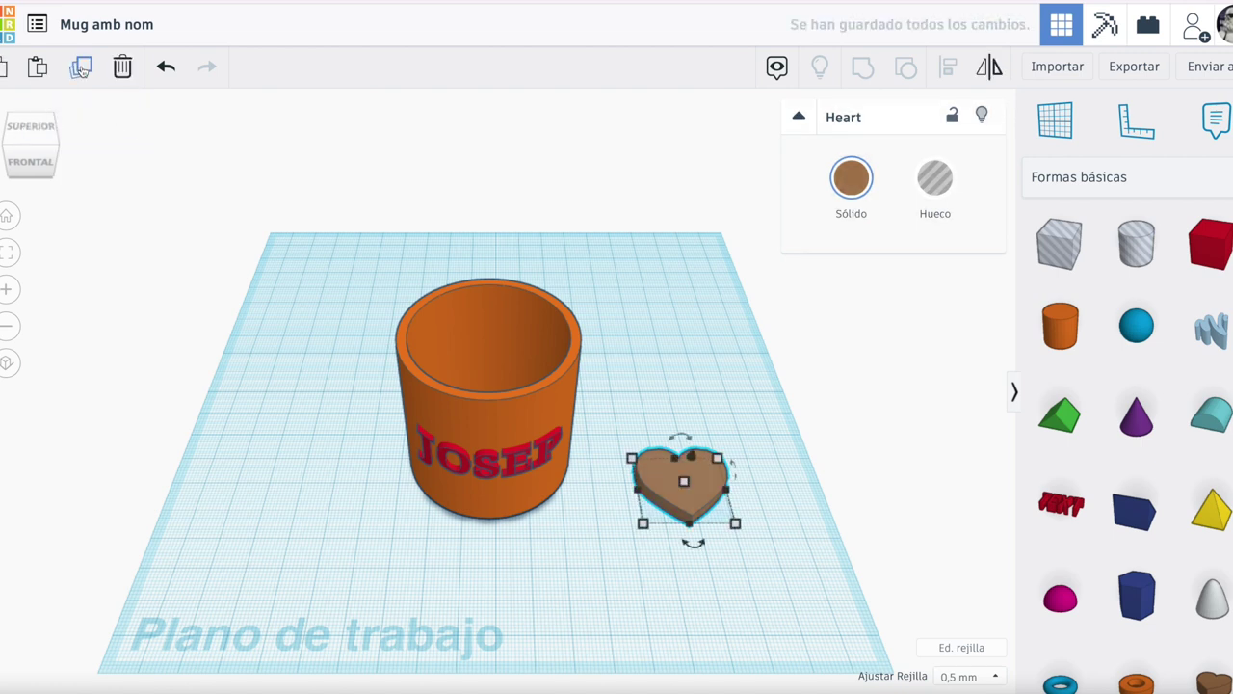
pyautogui.click(936, 179)
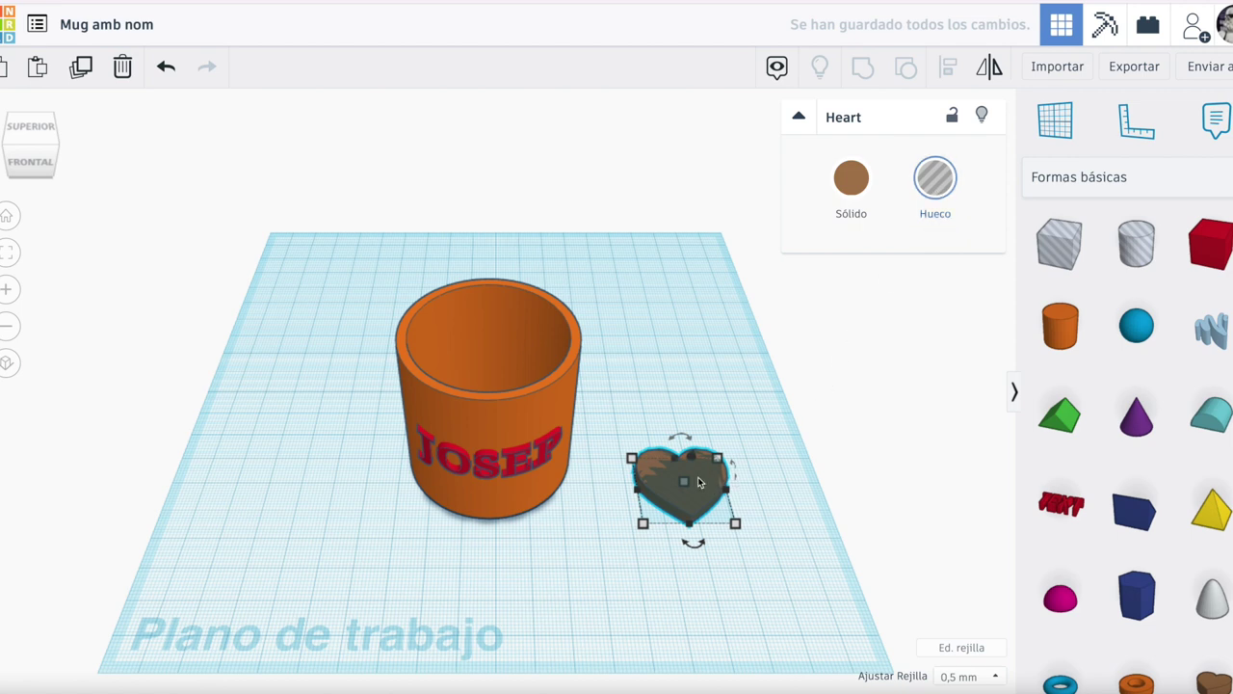
pyautogui.moveTo(688, 481); pyautogui.dragTo(688, 476)
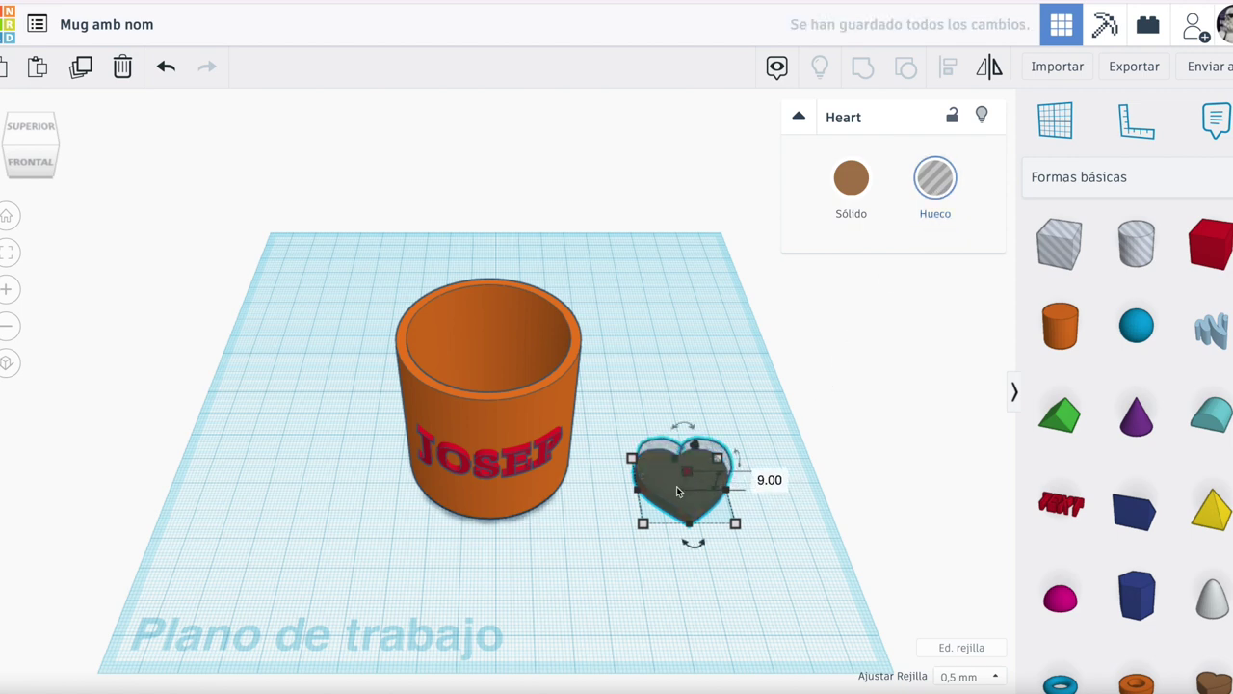
pyautogui.moveTo(644, 525); pyautogui.dragTo(658, 516)
pyautogui.moveTo(656, 513); pyautogui.dragTo(659, 511)
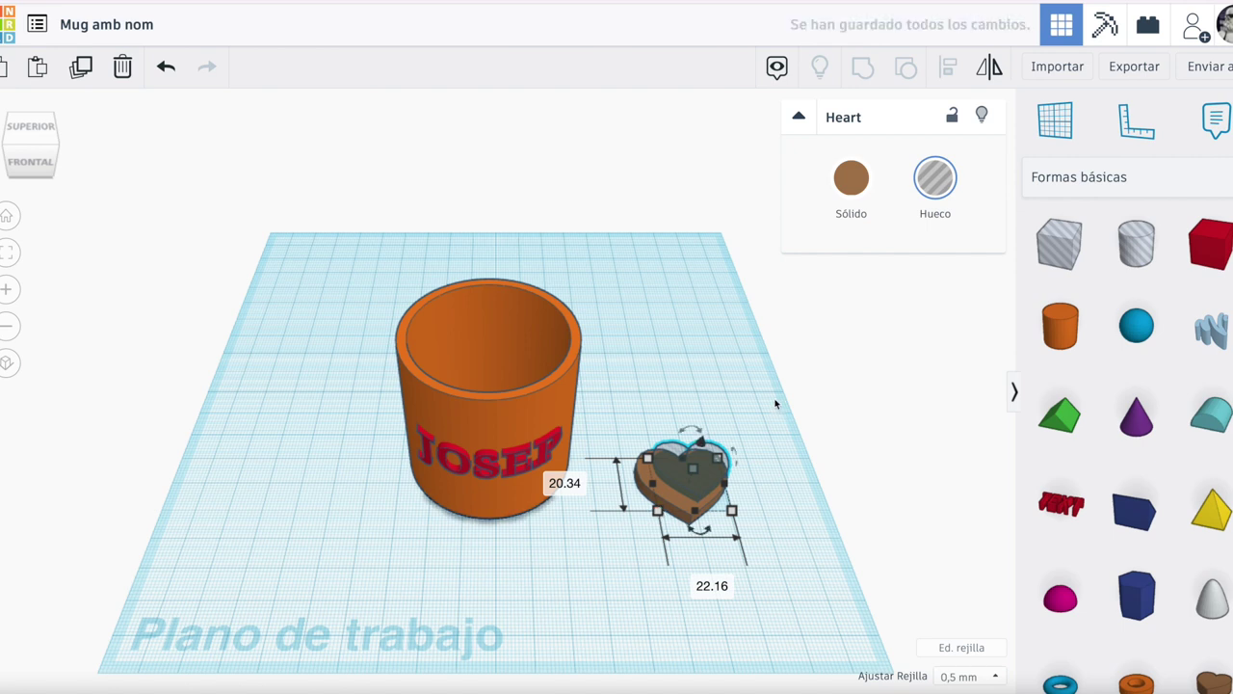
# Centre the hole heart on the solid heart in both horizontal directions and group them into a heart outline.
pyautogui.moveTo(753, 398); pyautogui.dragTo(613, 557)
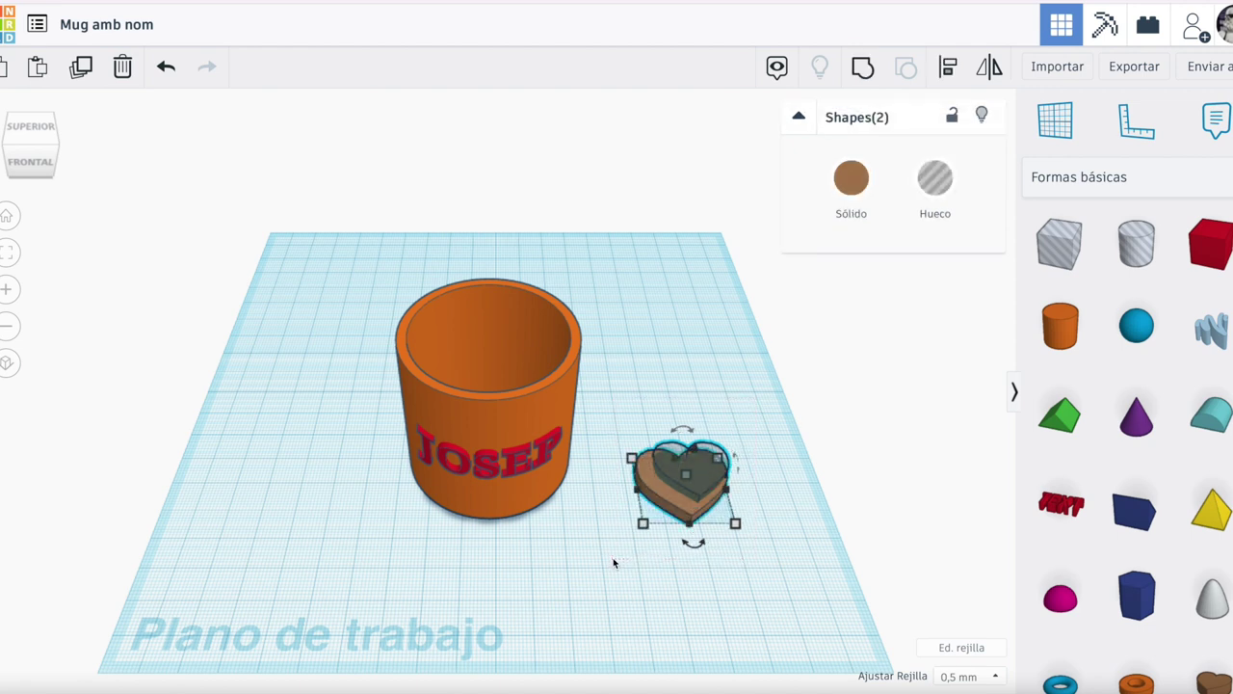
pyautogui.click(948, 67)
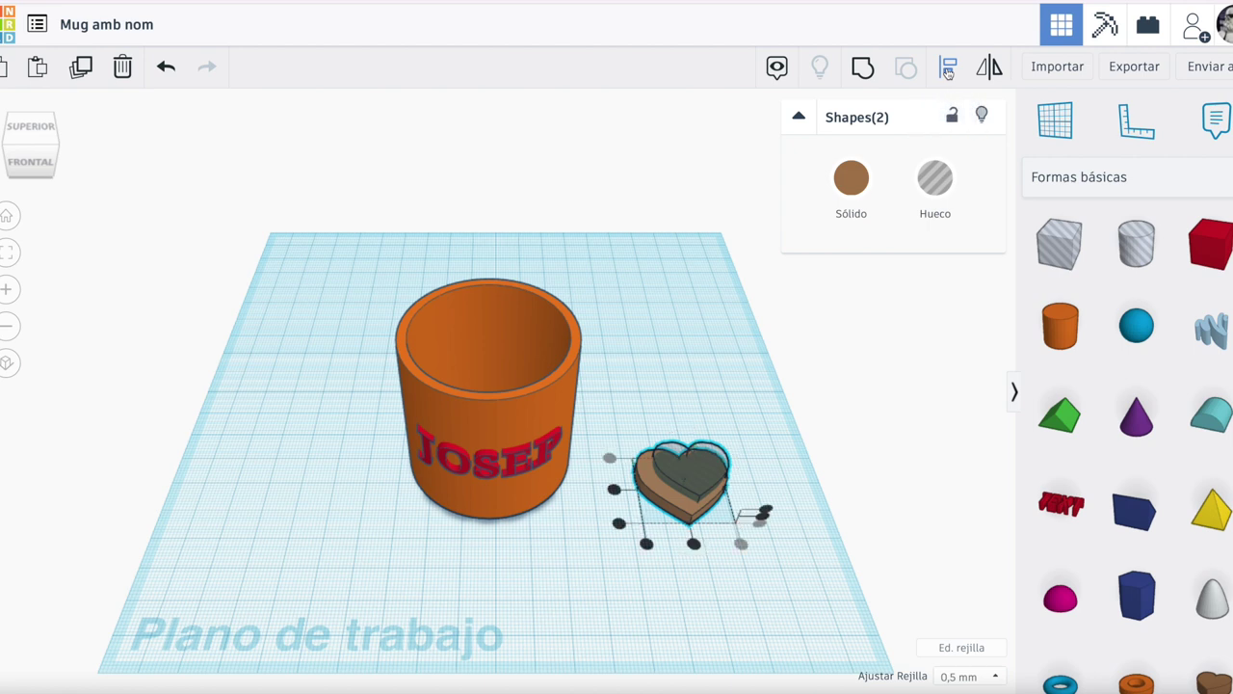
pyautogui.click(693, 543)
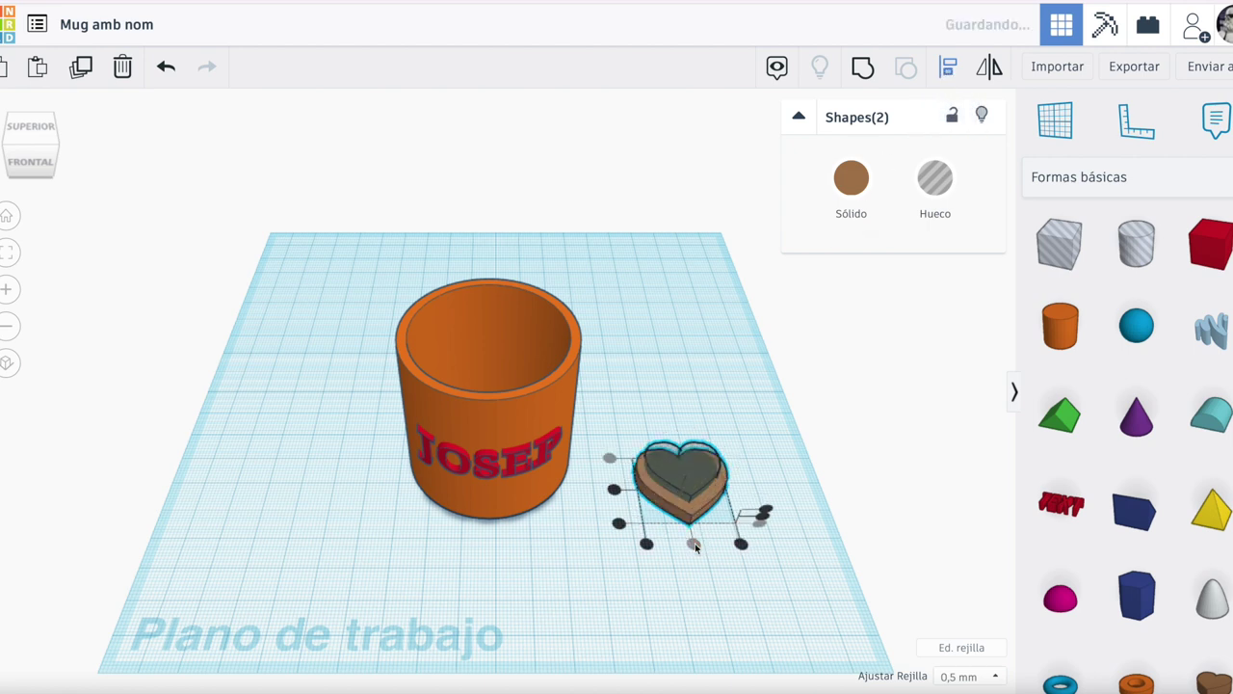
pyautogui.click(615, 491)
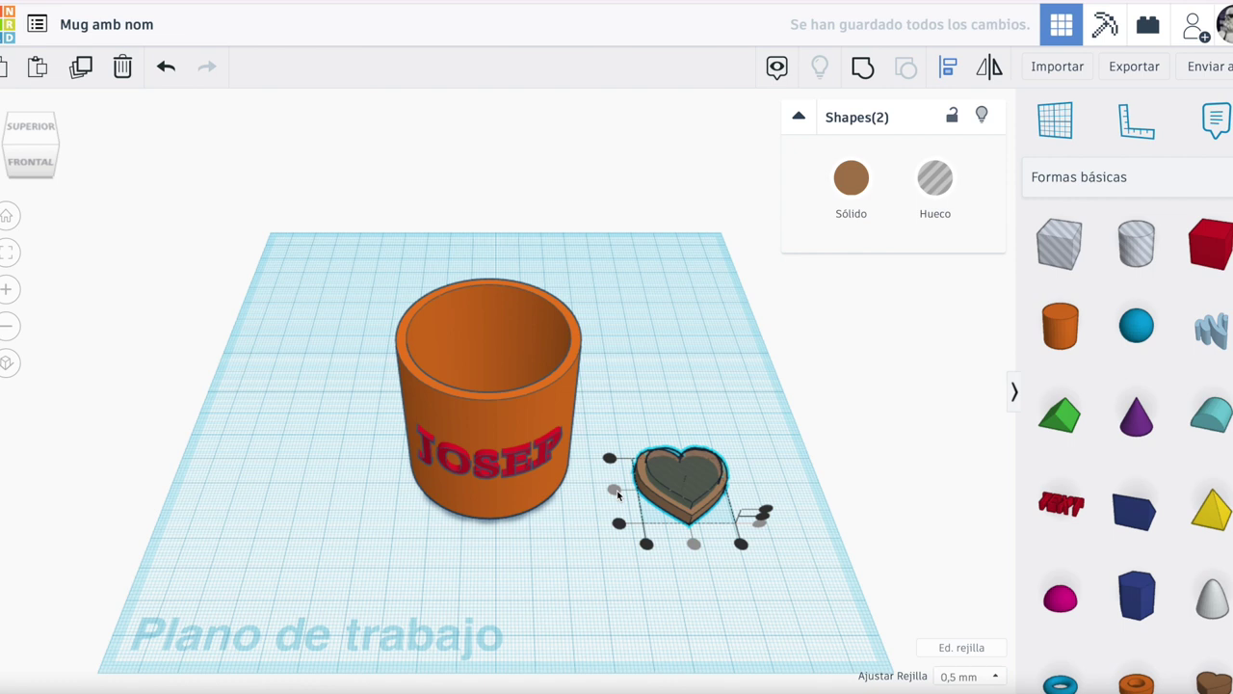
pyautogui.click(863, 69)
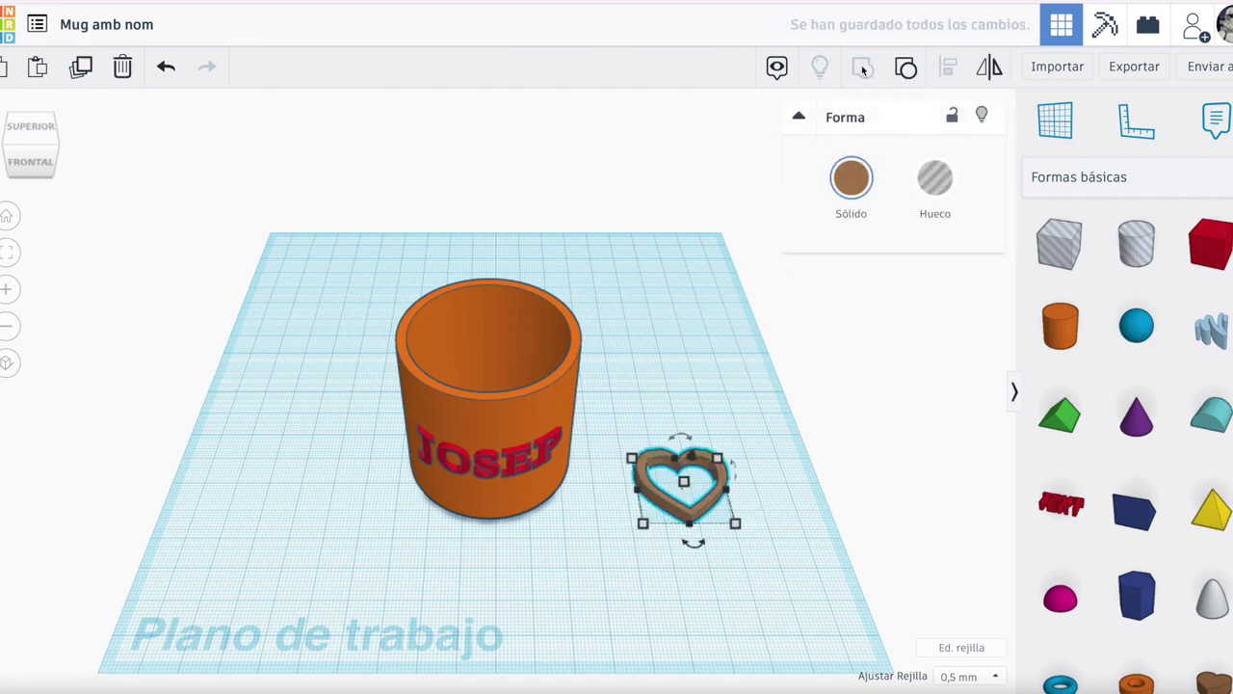
# Colour the heart outline red, tilt it 90° upright and turn it 90° about the vertical axis.
pyautogui.click(851, 190)
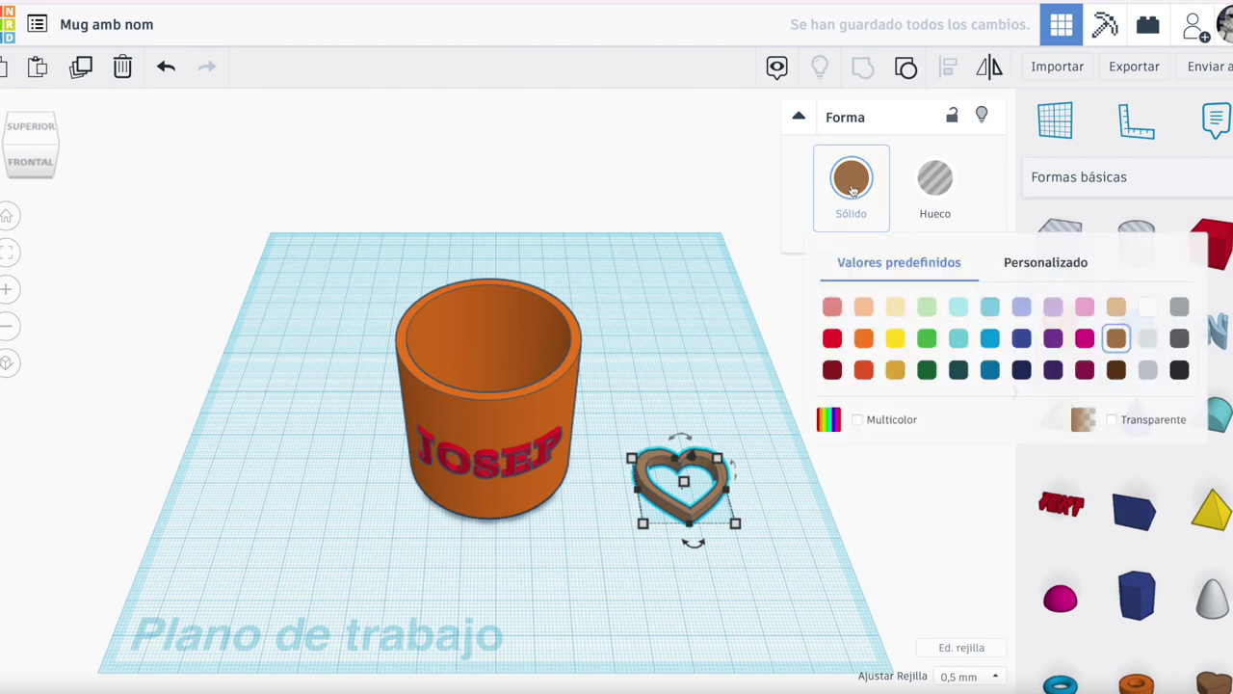
pyautogui.click(834, 338)
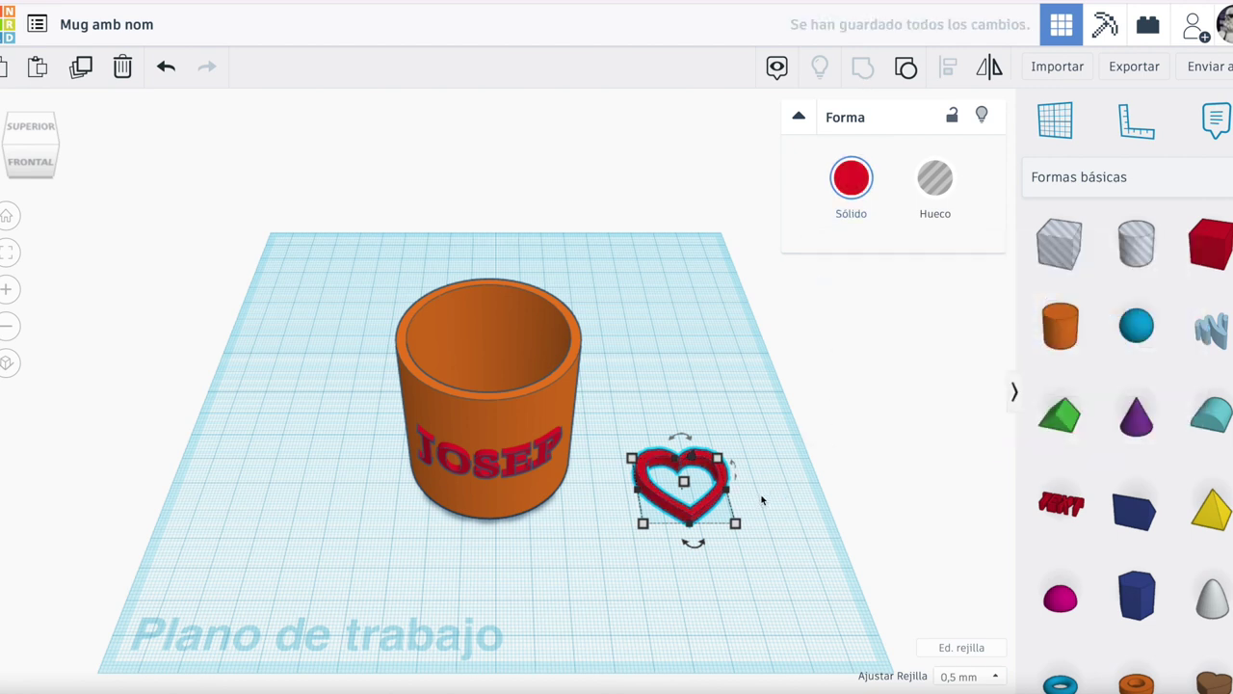
pyautogui.moveTo(737, 477)
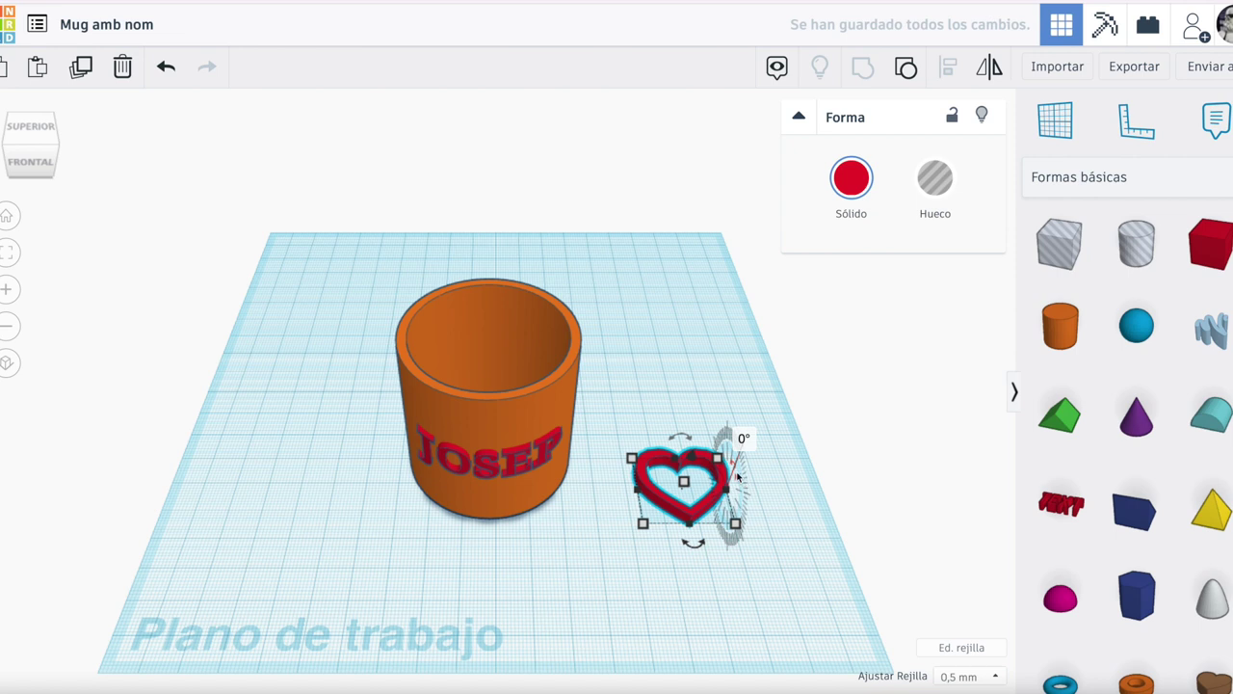
pyautogui.moveTo(737, 477); pyautogui.dragTo(741, 521)
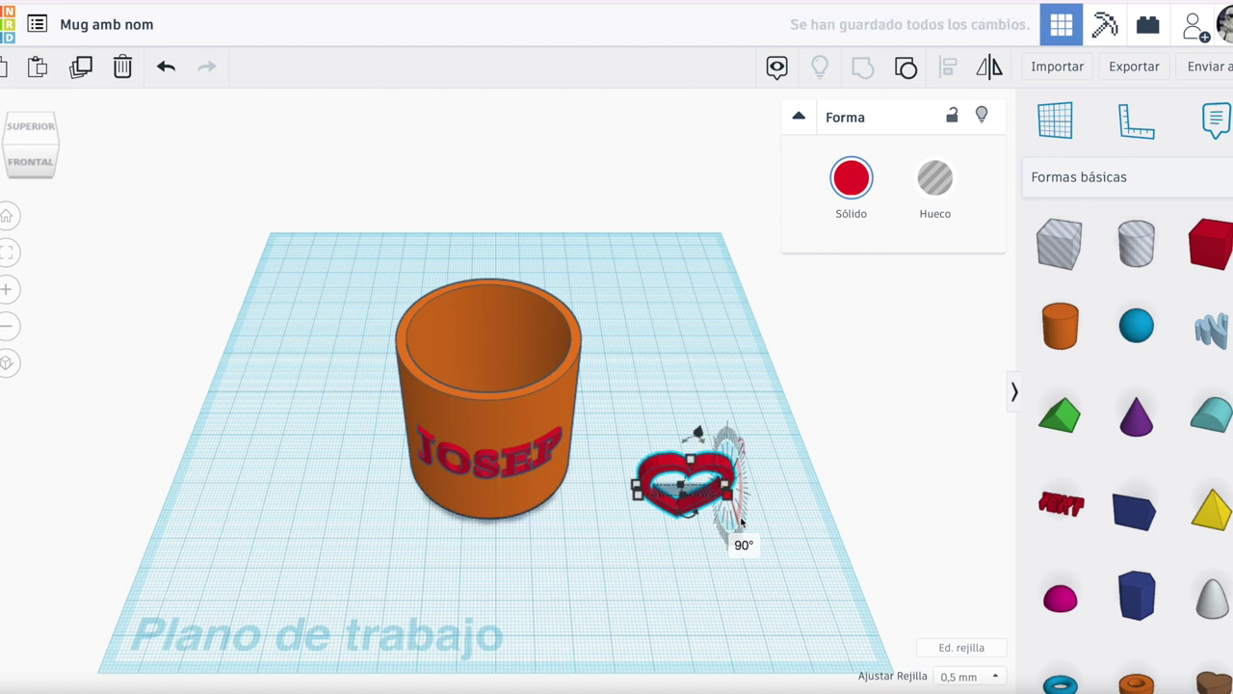
pyautogui.moveTo(692, 519); pyautogui.dragTo(639, 489)
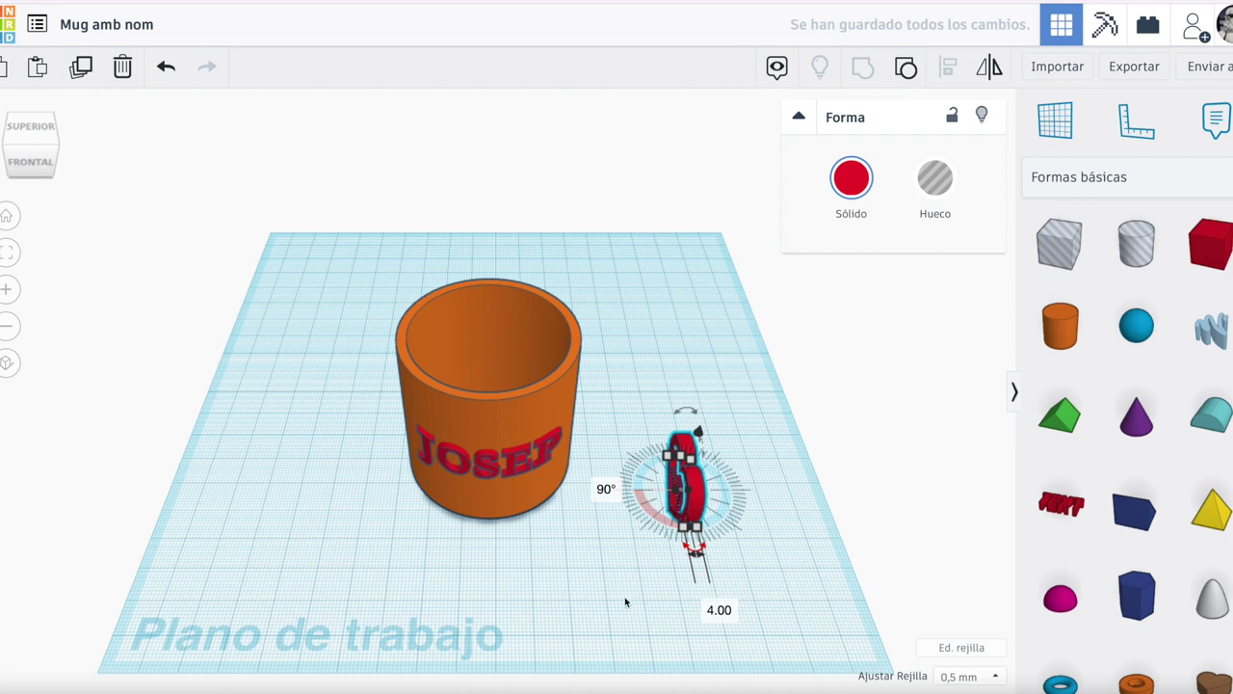
# Raise the upright heart so that it stands above the workplane, and clear the selection.
pyautogui.moveTo(626, 600); pyautogui.dragTo(744, 590, button='right')
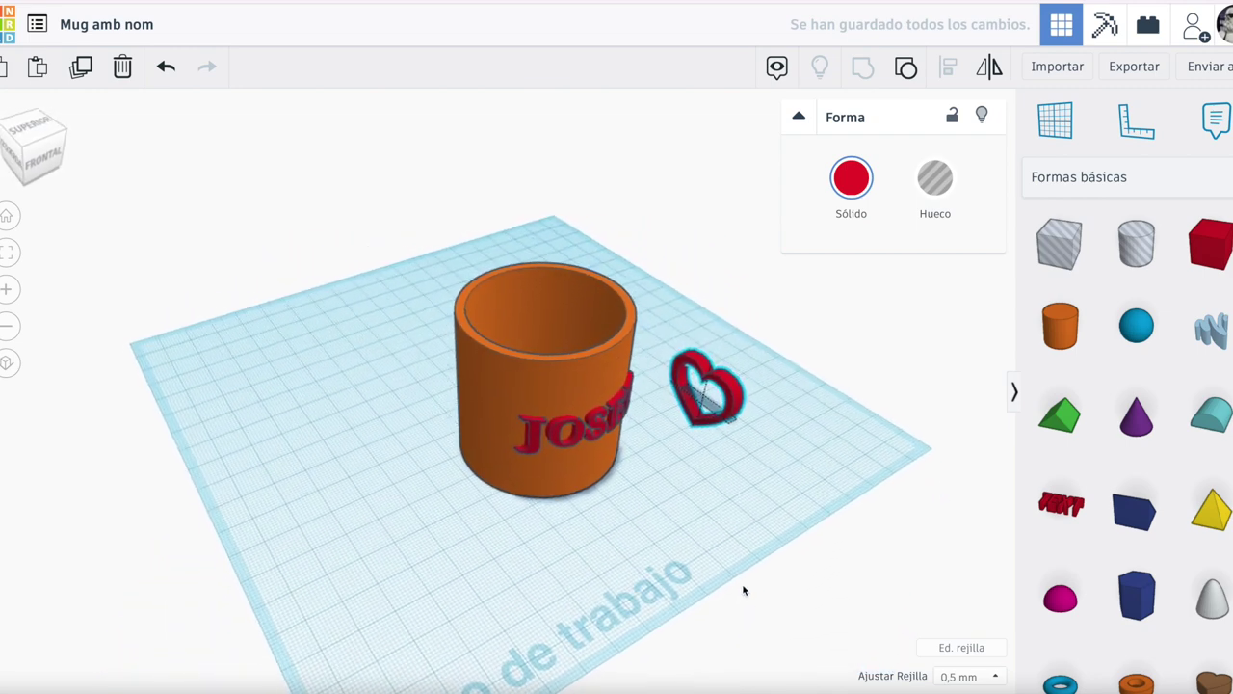
pyautogui.moveTo(718, 337); pyautogui.dragTo(723, 304)
pyautogui.click(880, 365)
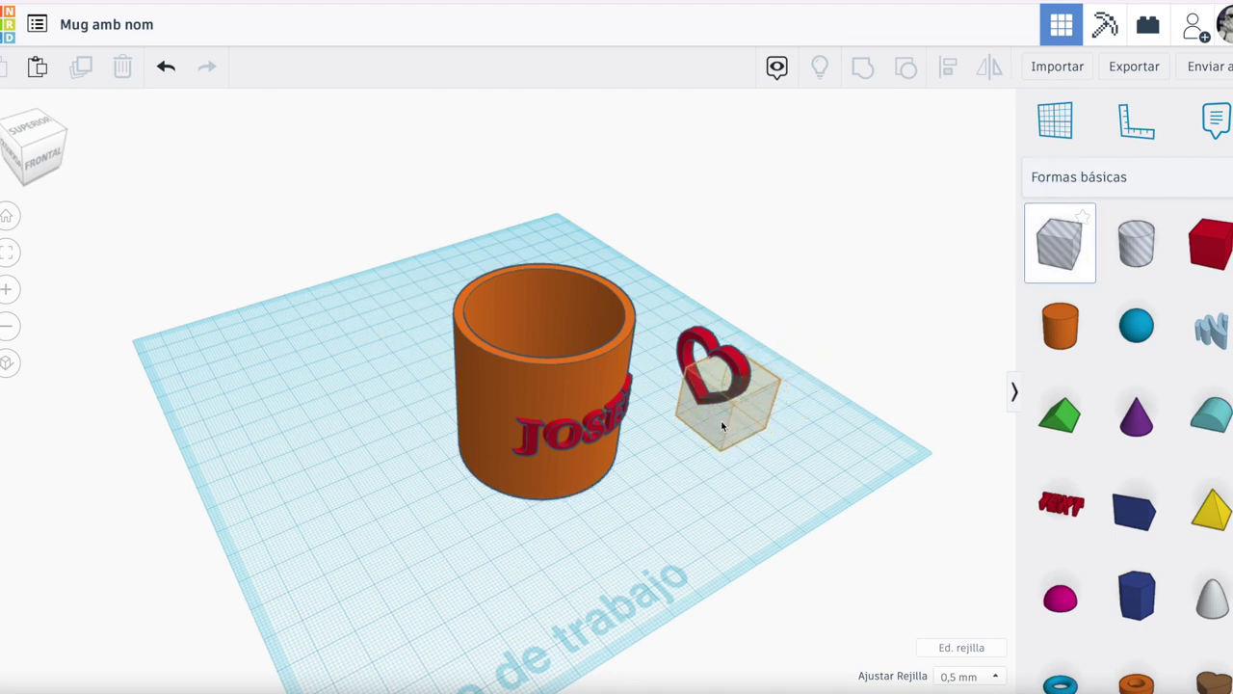
# Place a 20 mm hole box at the heart and increase its height to exceed the heart's.
pyautogui.click(722, 421)
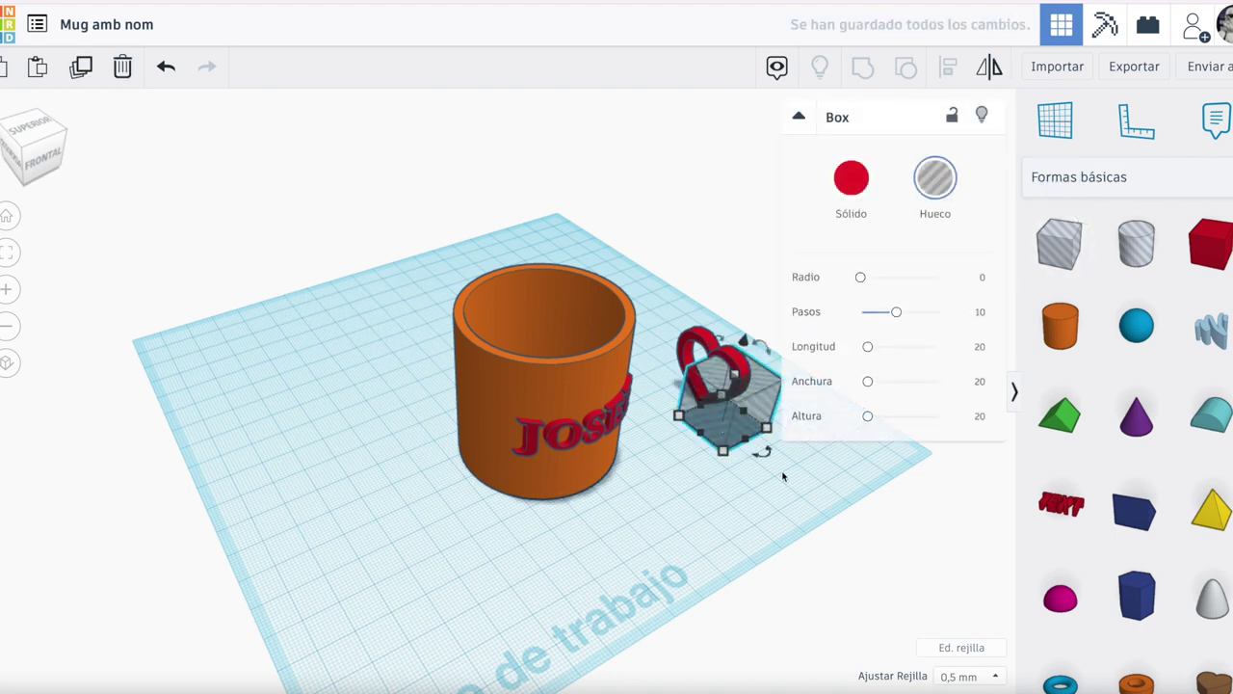
pyautogui.moveTo(779, 479); pyautogui.dragTo(437, 486, button='right')
pyautogui.moveTo(568, 570); pyautogui.dragTo(542, 511, button='right')
pyautogui.moveTo(392, 433)
pyautogui.moveTo(392, 435); pyautogui.dragTo(391, 408)
# Shift the hole box so its edge meets the heart's centre line and group both to cut away the covered half.
pyautogui.moveTo(562, 526); pyautogui.dragTo(495, 513, button='right')
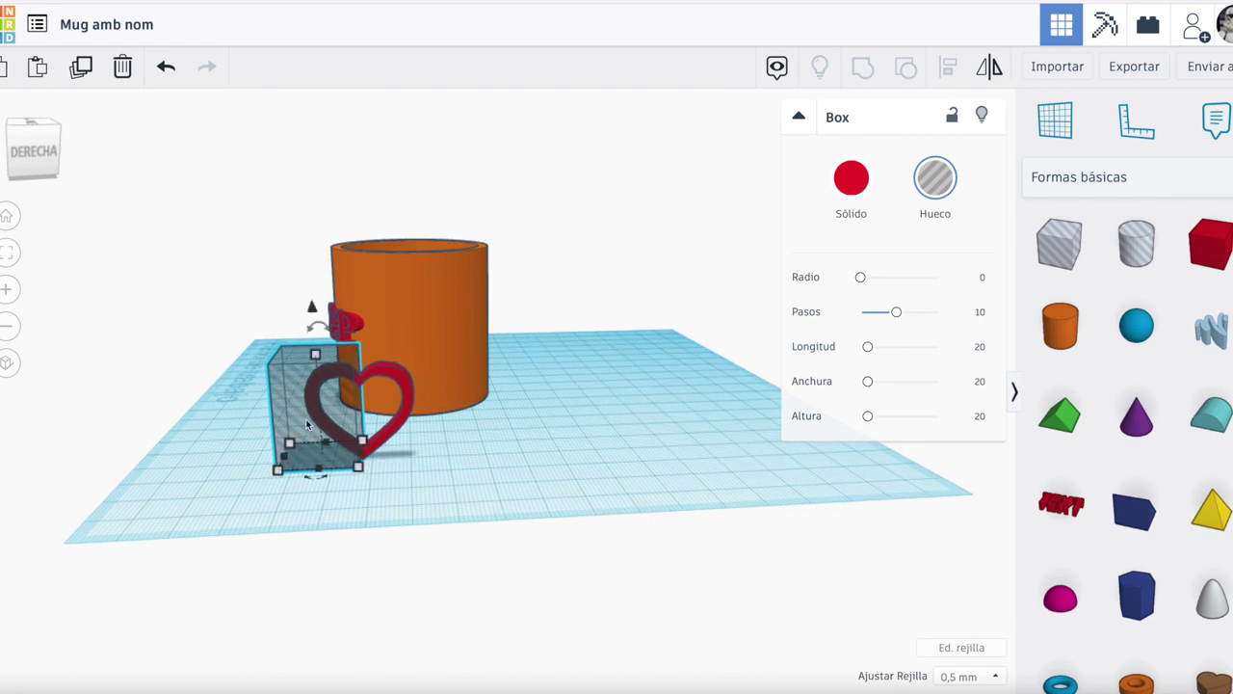
pyautogui.moveTo(307, 424); pyautogui.dragTo(309, 425)
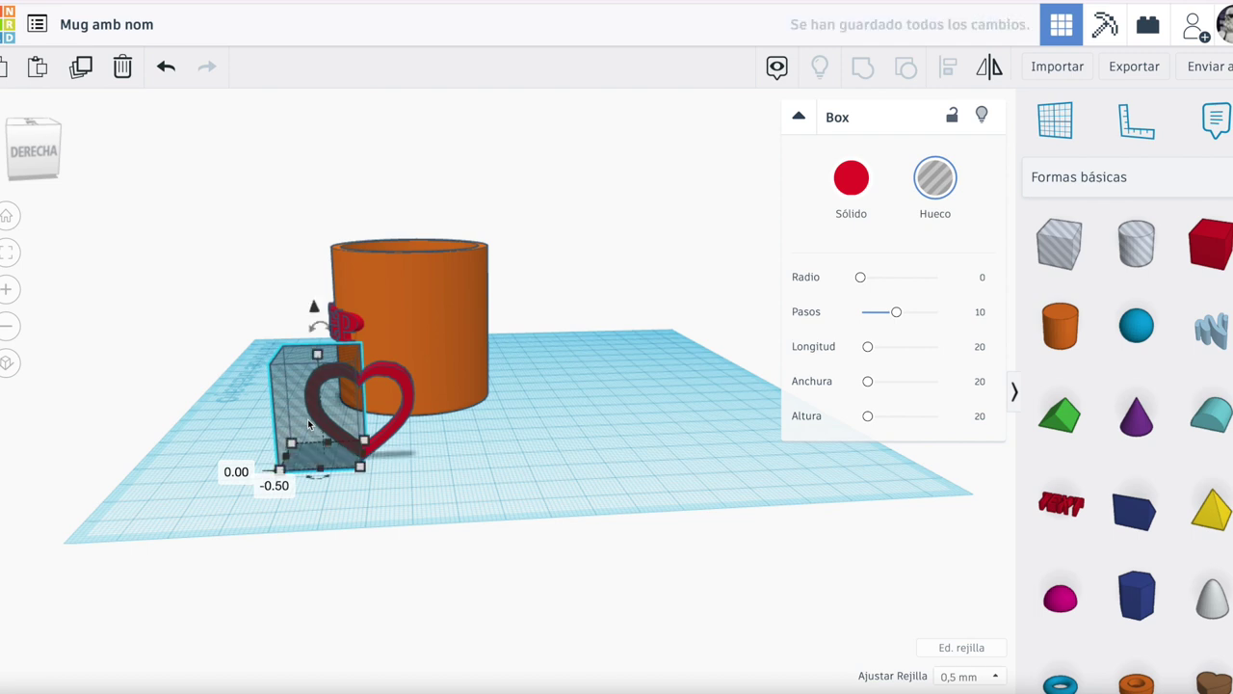
pyautogui.keyDown('shift'); pyautogui.click(382, 443); pyautogui.keyUp('shift')
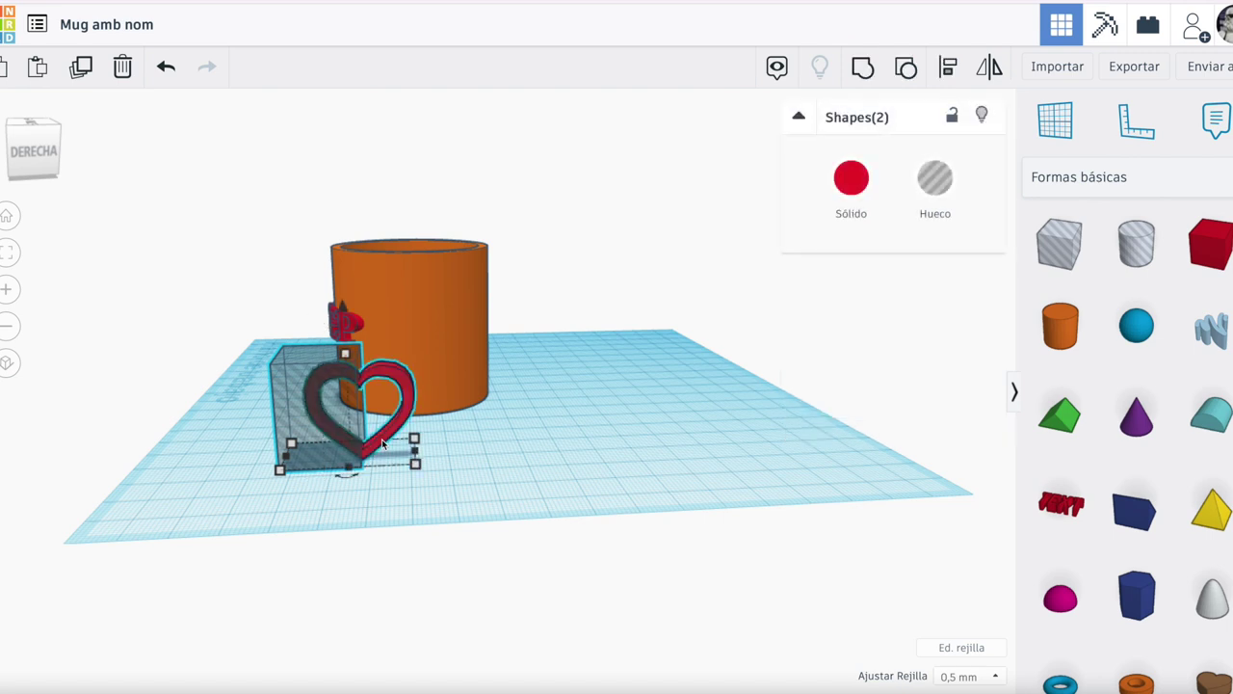
pyautogui.click(862, 72)
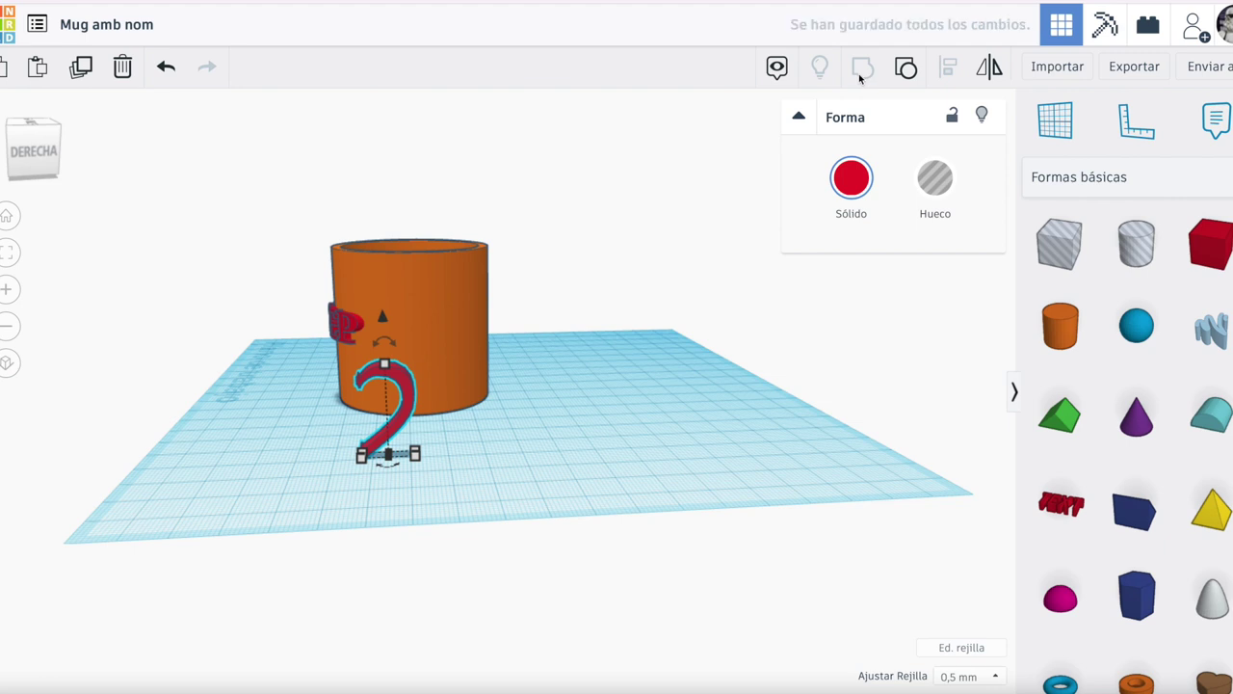
# Move the remaining half heart behind the mug, opposite the name, and raise it 23 mm to handle height.
pyautogui.moveTo(405, 411); pyautogui.dragTo(530, 356)
pyautogui.moveTo(520, 287); pyautogui.dragTo(518, 220)
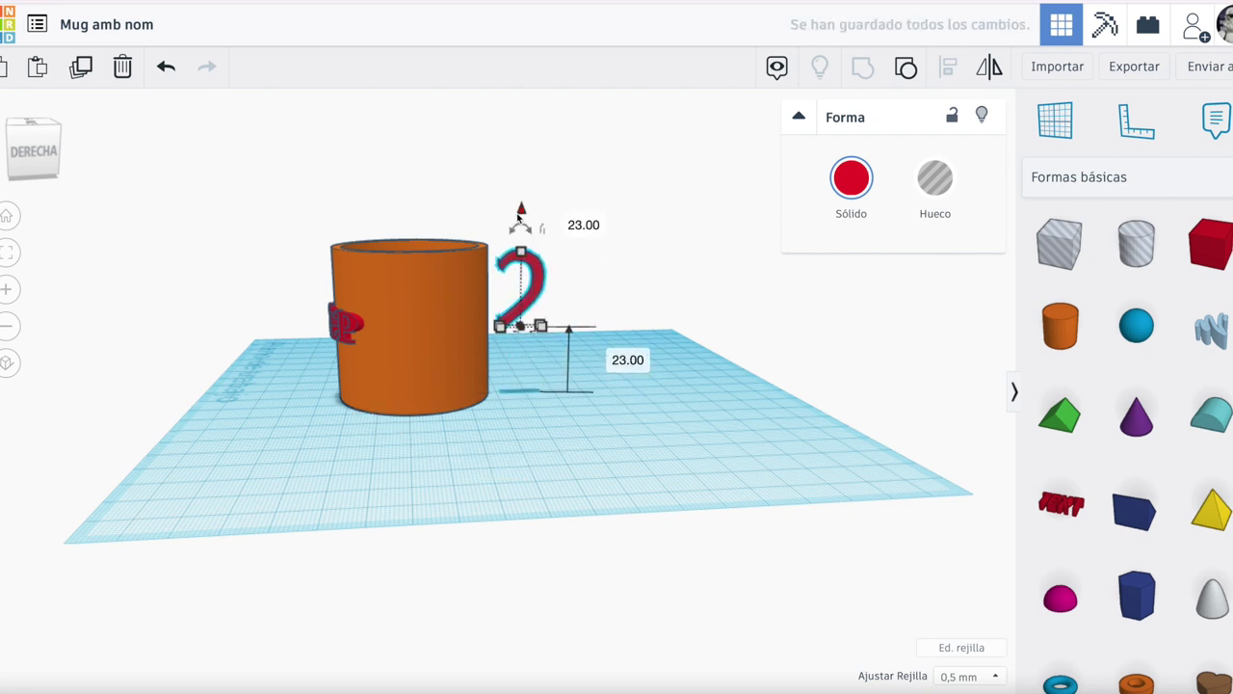
pyautogui.moveTo(688, 298); pyautogui.dragTo(435, 386, button='right')
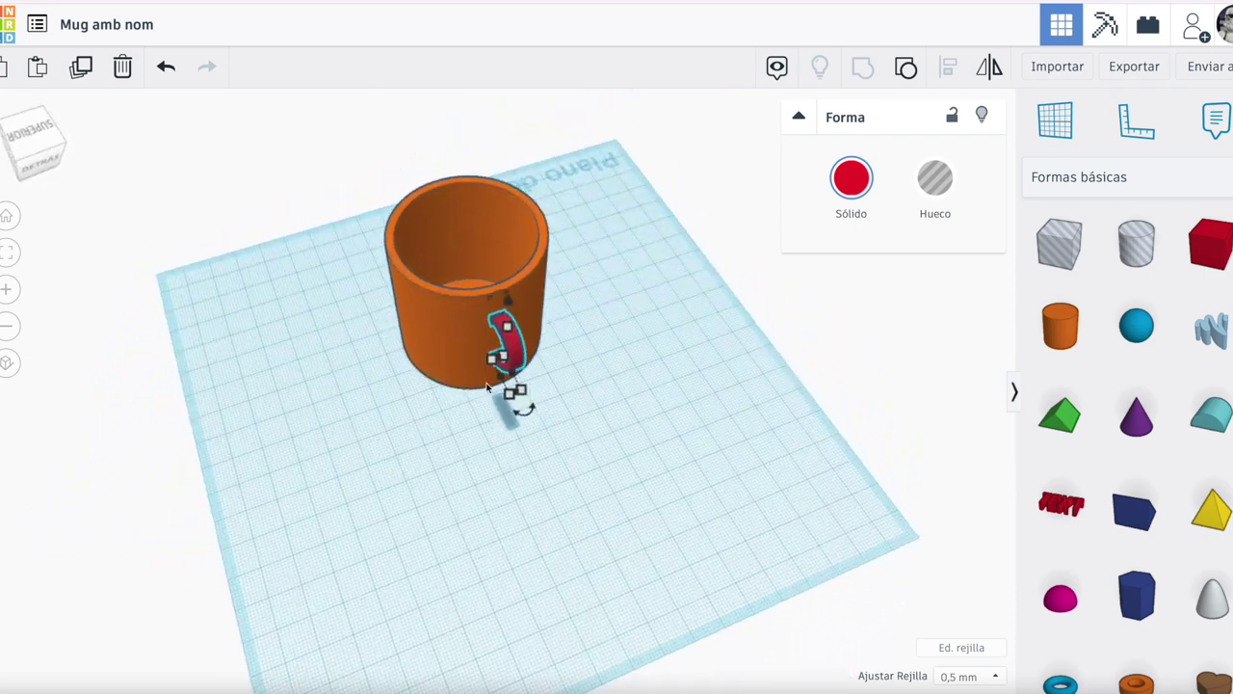
# Centre the half-heart handle side to side with the mug and the name, and clear the selection.
pyautogui.moveTo(704, 280); pyautogui.dragTo(581, 460, button='right')
pyautogui.moveTo(349, 183); pyautogui.dragTo(687, 513)
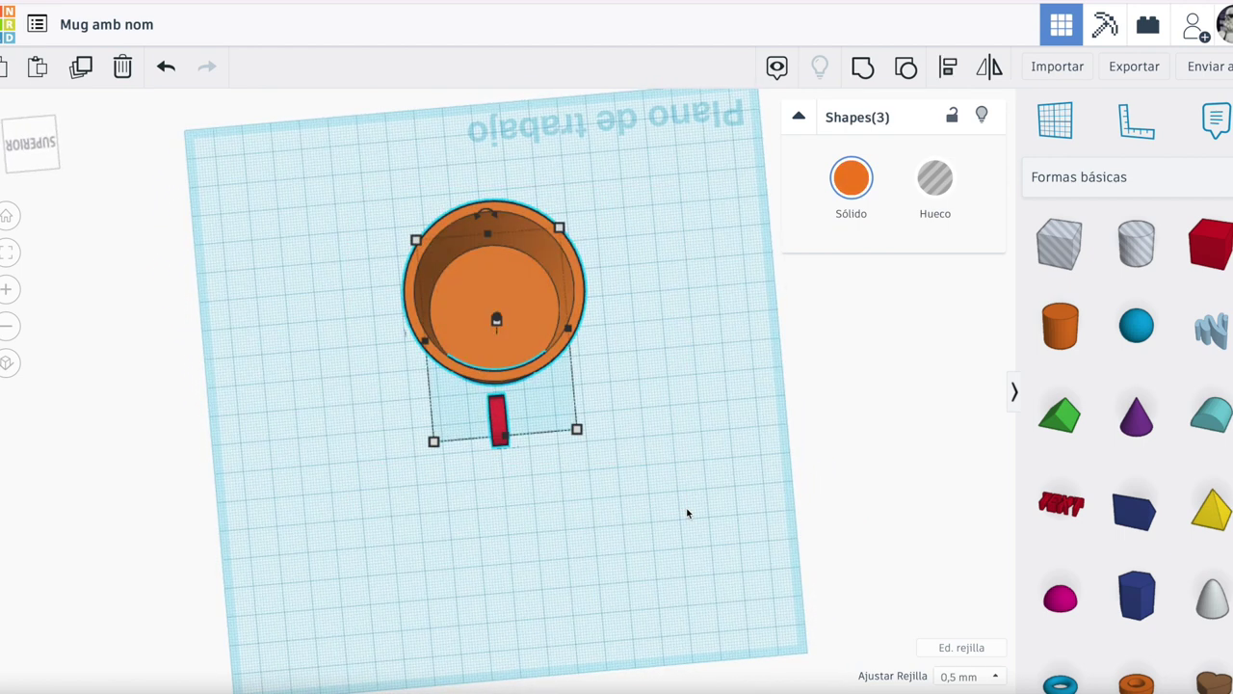
pyautogui.click(946, 72)
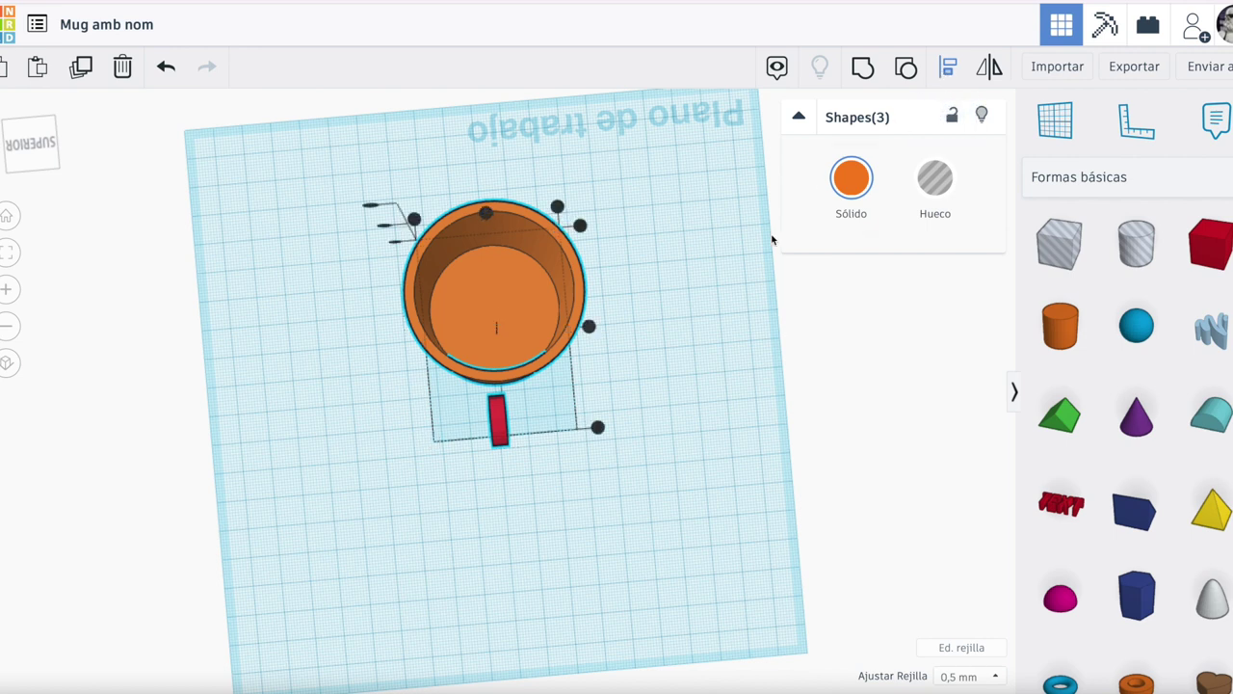
pyautogui.moveTo(353, 421); pyautogui.dragTo(349, 374, button='right')
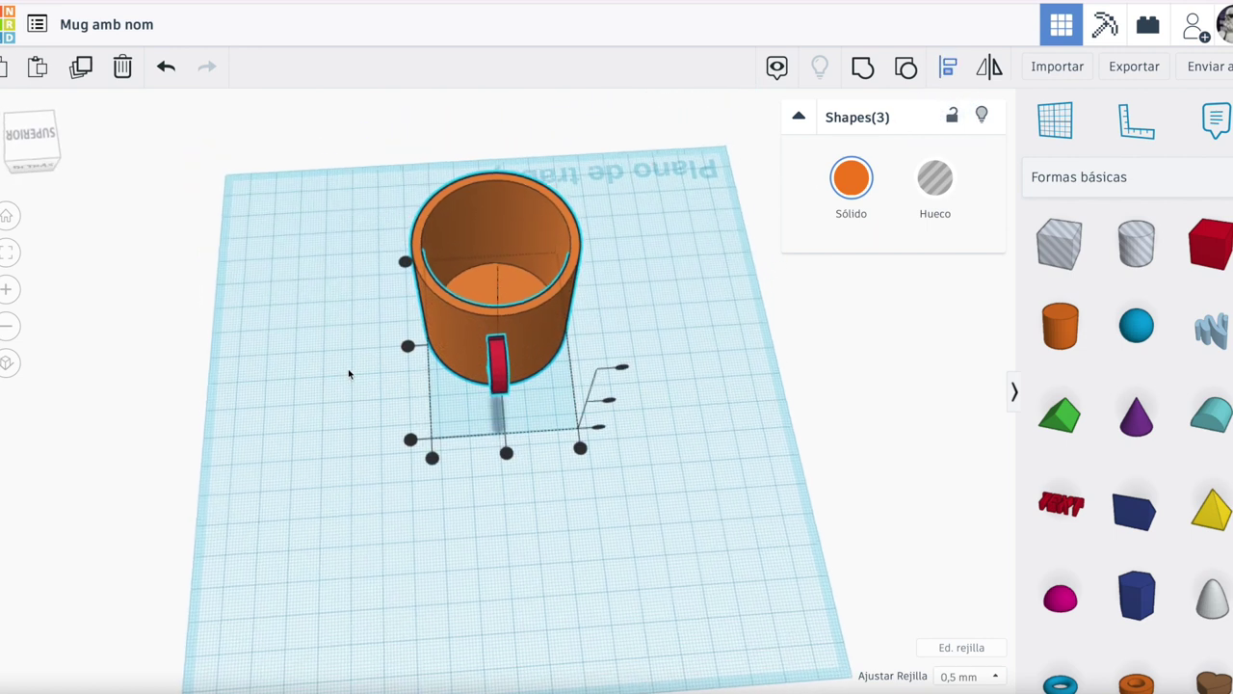
pyautogui.click(507, 454)
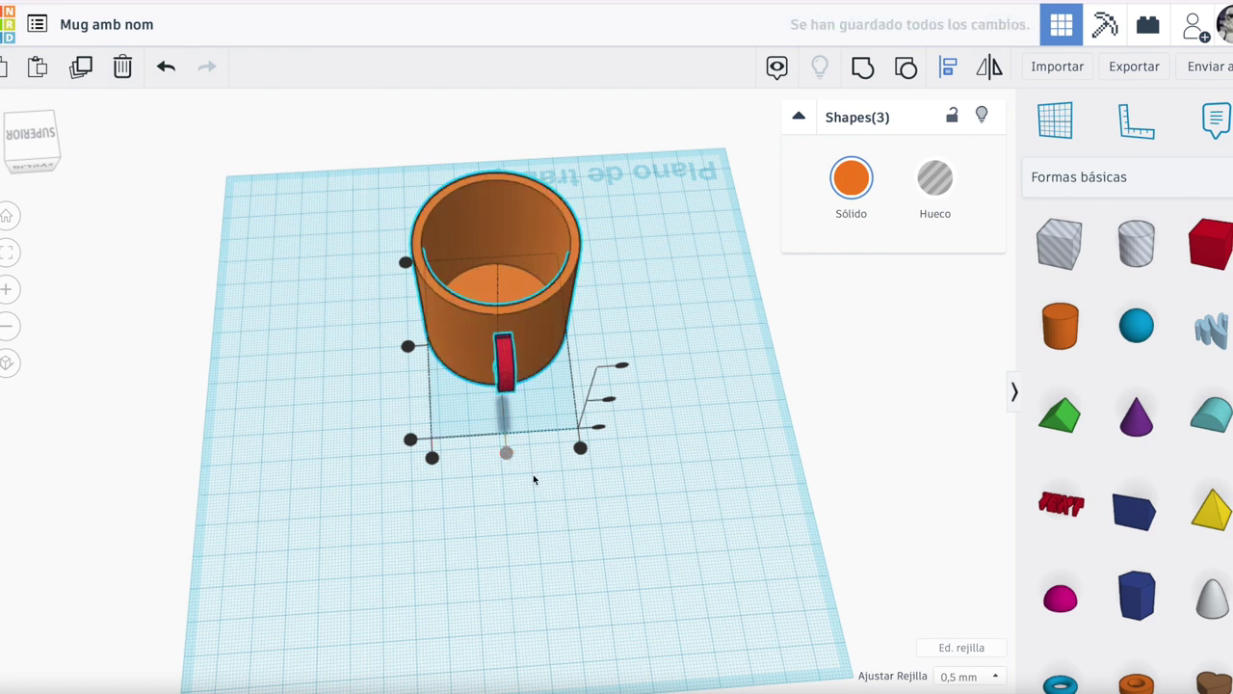
pyautogui.click(289, 479)
# Shift the half-heart handle towards the mug until both of its ends join the outer wall.
pyautogui.moveTo(357, 386); pyautogui.dragTo(630, 292, button='right')
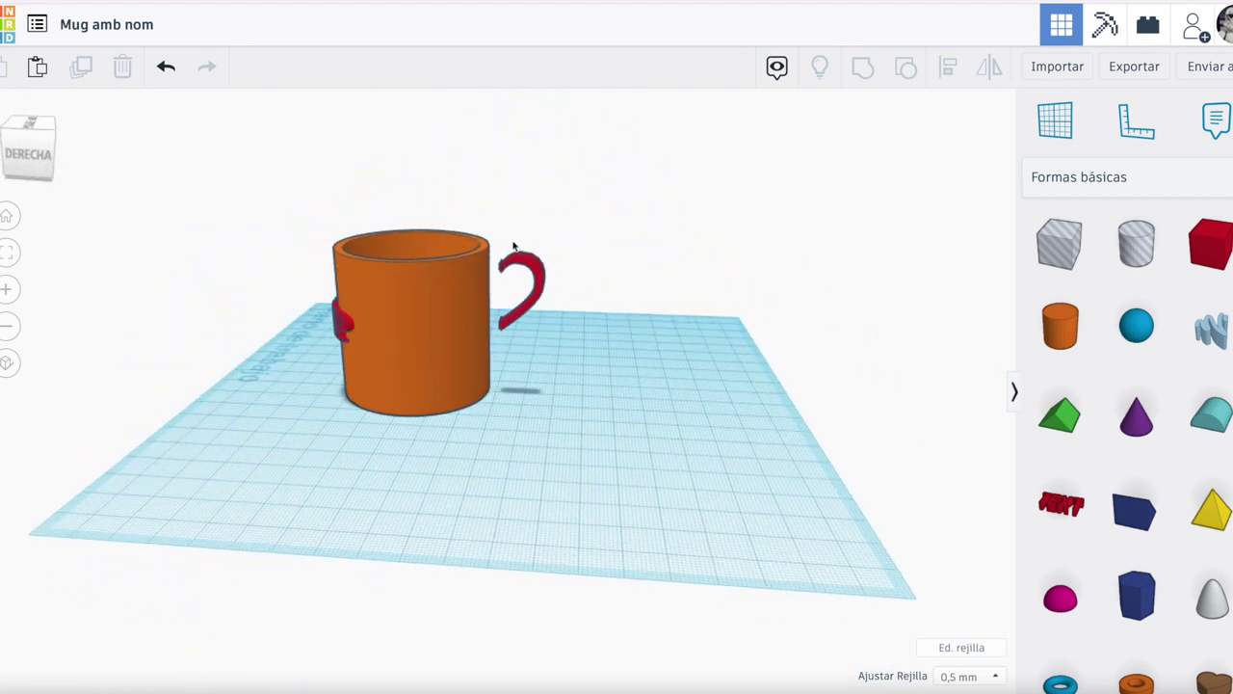
pyautogui.moveTo(524, 266); pyautogui.dragTo(518, 266)
pyautogui.scroll(5, 535, 262)
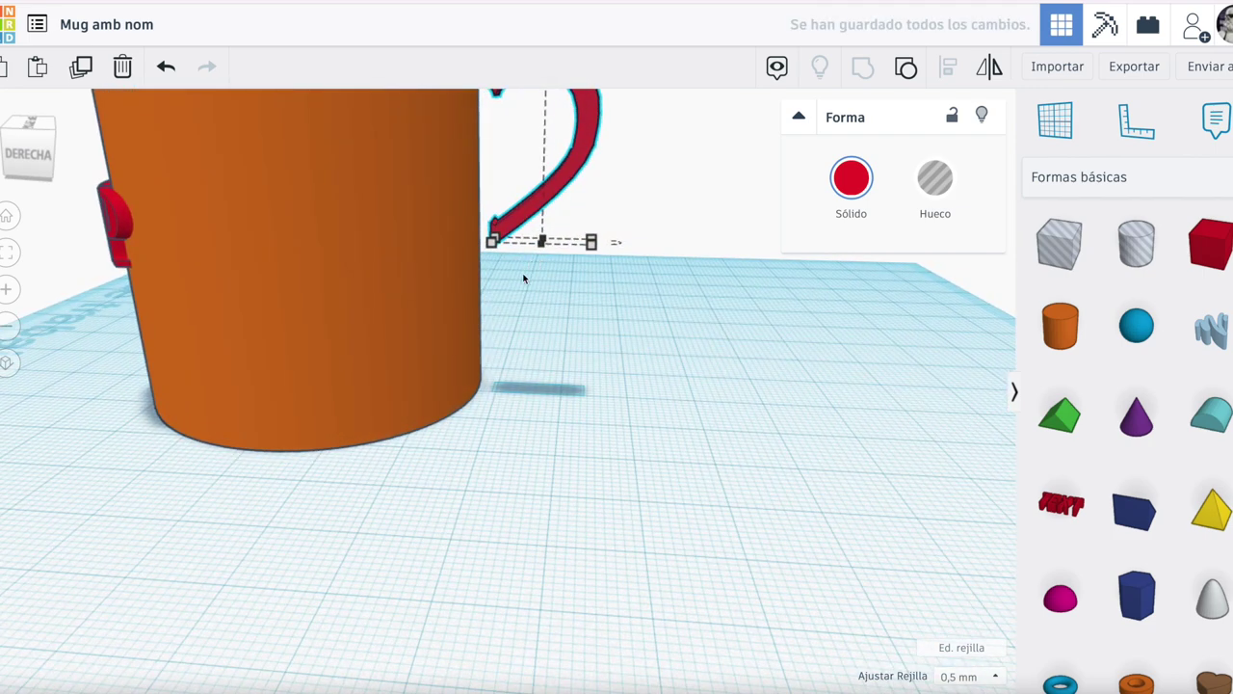
pyautogui.scroll(-5, 524, 279)
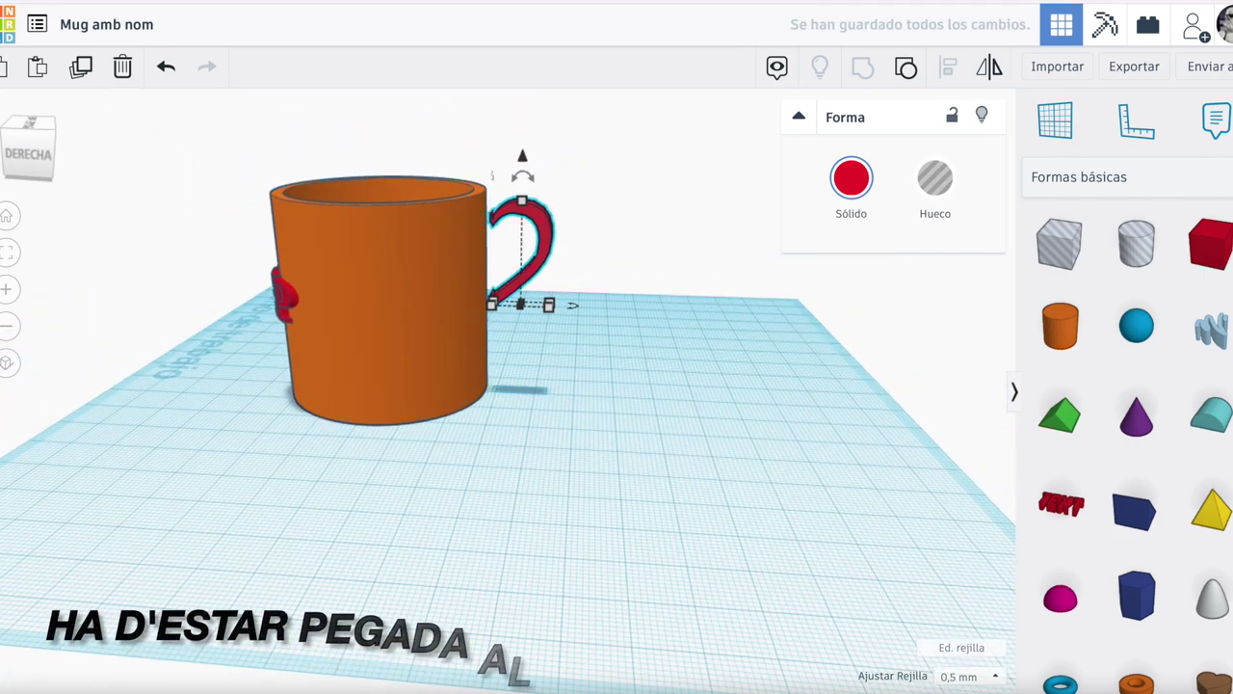
pyautogui.press('Left')
pyautogui.press('Left')
pyautogui.press('Left')
pyautogui.press('Left')
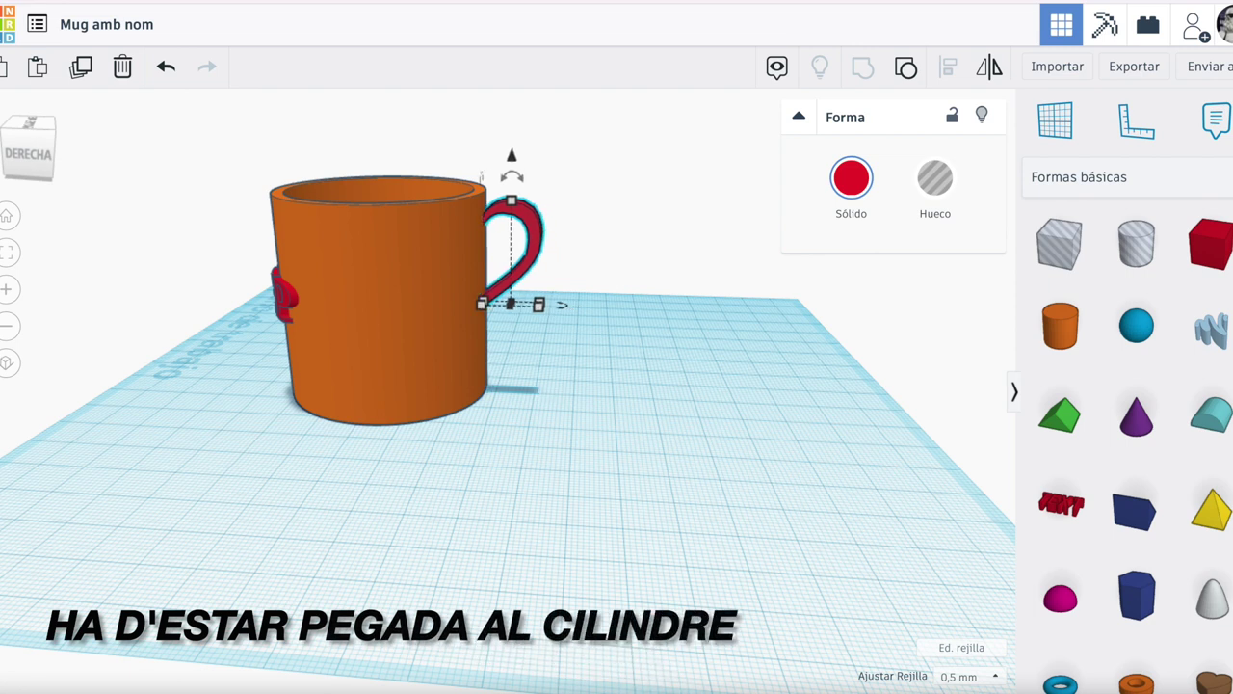
pyautogui.click(554, 379)
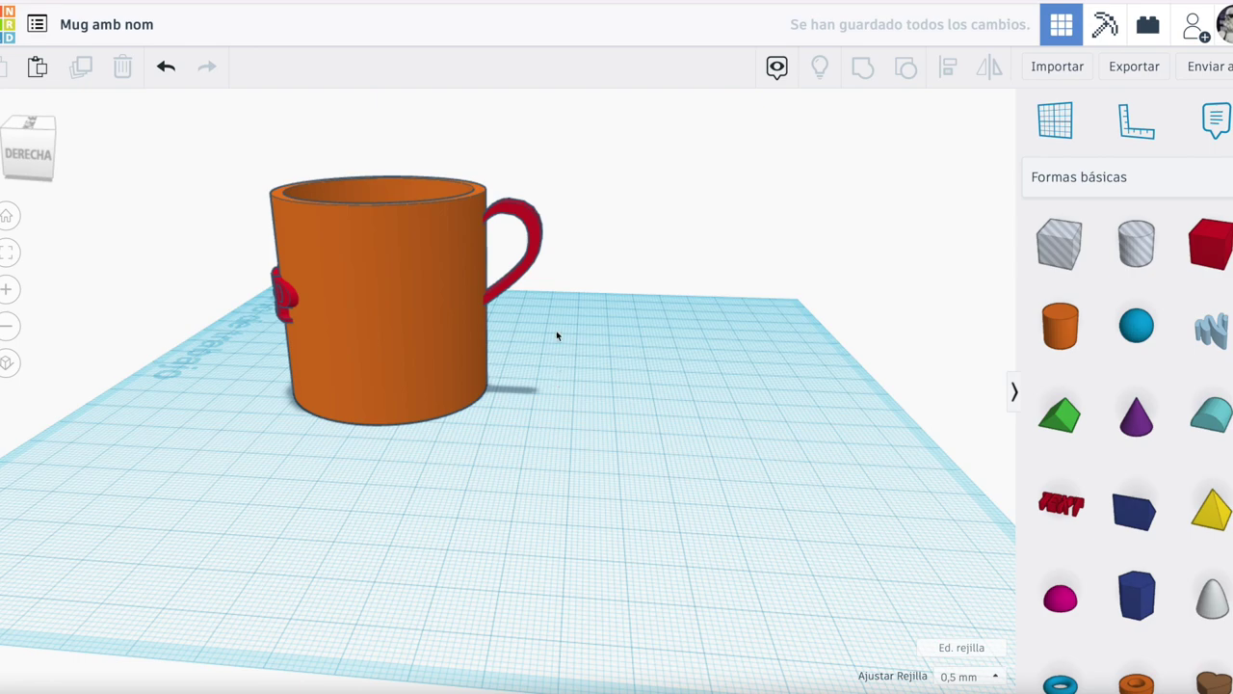
# Group the half-heart handle with the raised name letters, clear the selection and restore the home view.
pyautogui.moveTo(553, 336); pyautogui.dragTo(499, 358, button='right')
pyautogui.moveTo(635, 295); pyautogui.dragTo(432, 339, button='right')
pyautogui.moveTo(759, 234); pyautogui.dragTo(350, 279, button='right')
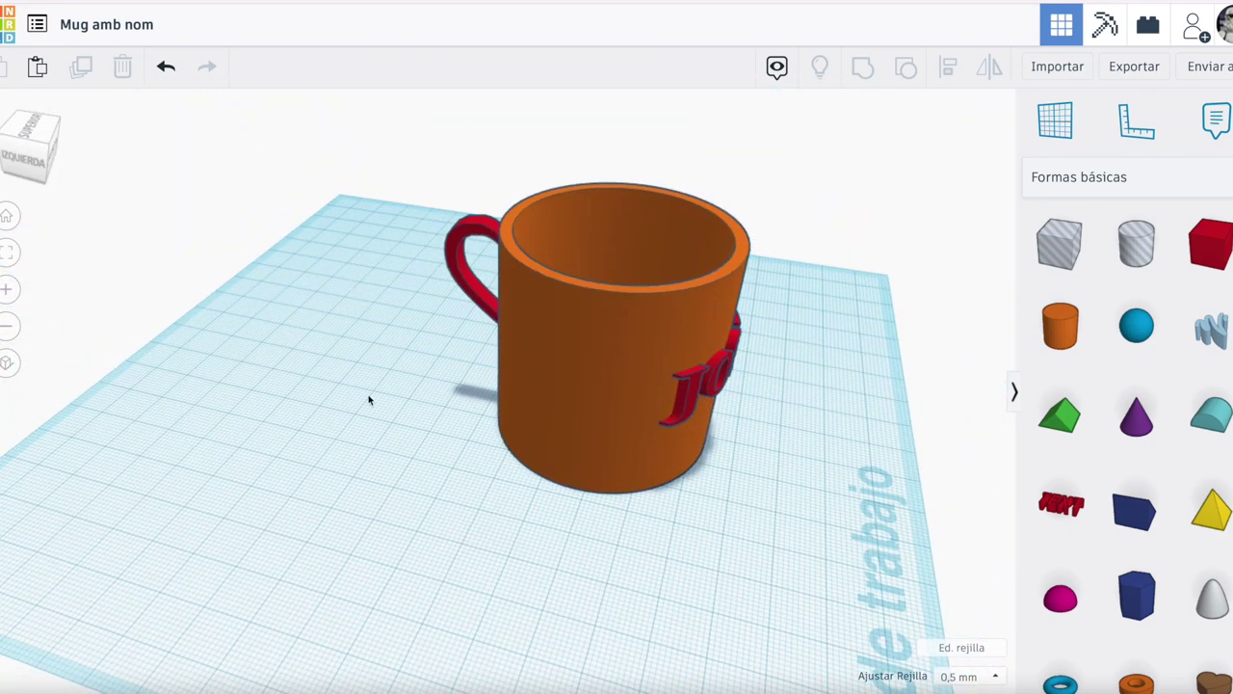
pyautogui.moveTo(402, 430); pyautogui.dragTo(399, 411, button='right')
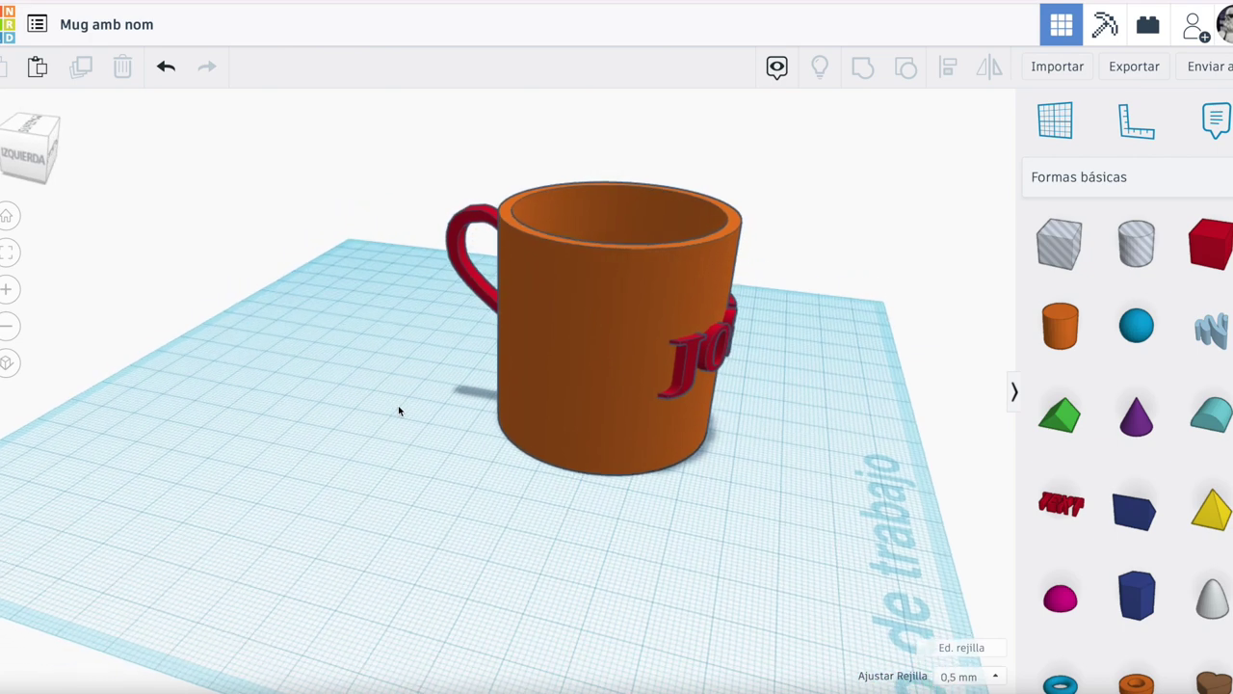
pyautogui.click(456, 253)
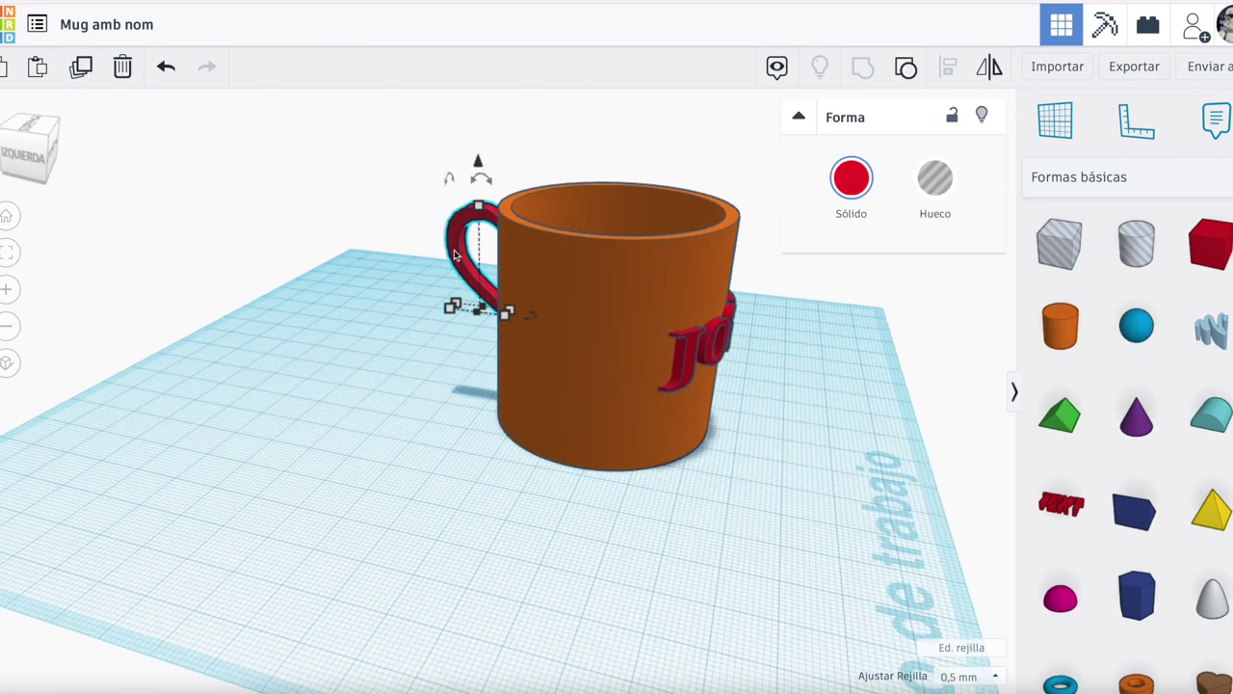
pyautogui.keyDown('shift'); pyautogui.click(686, 378); pyautogui.keyUp('shift')
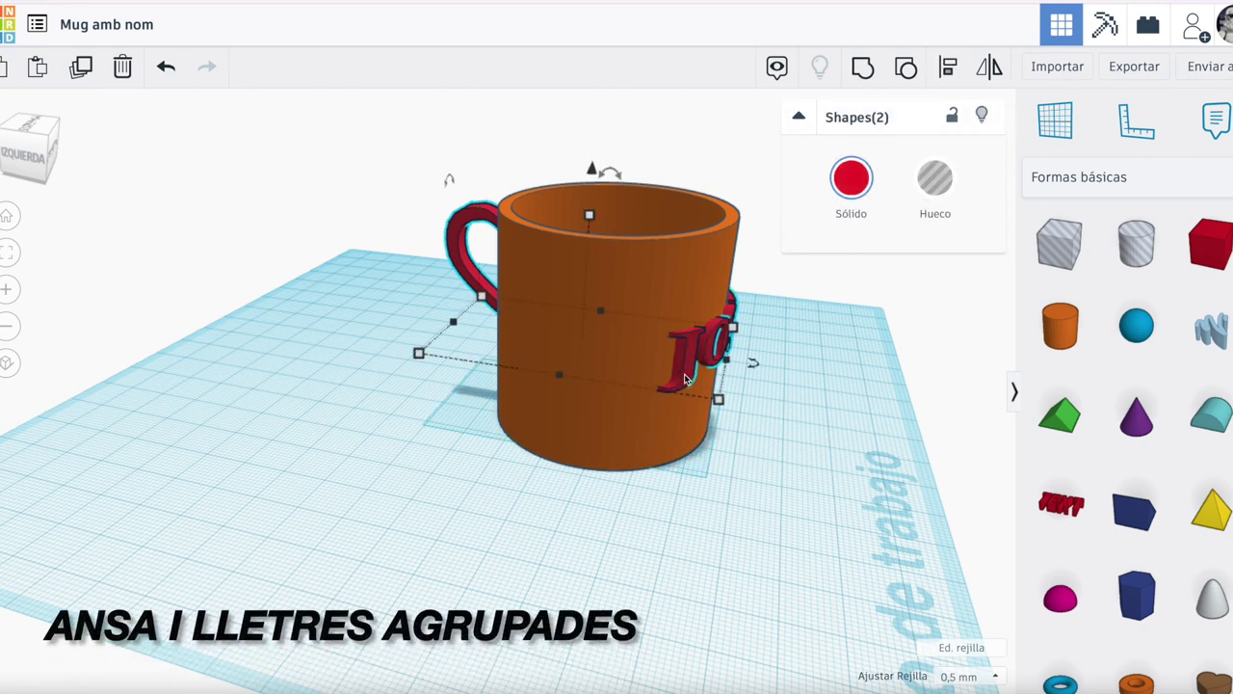
pyautogui.click(862, 68)
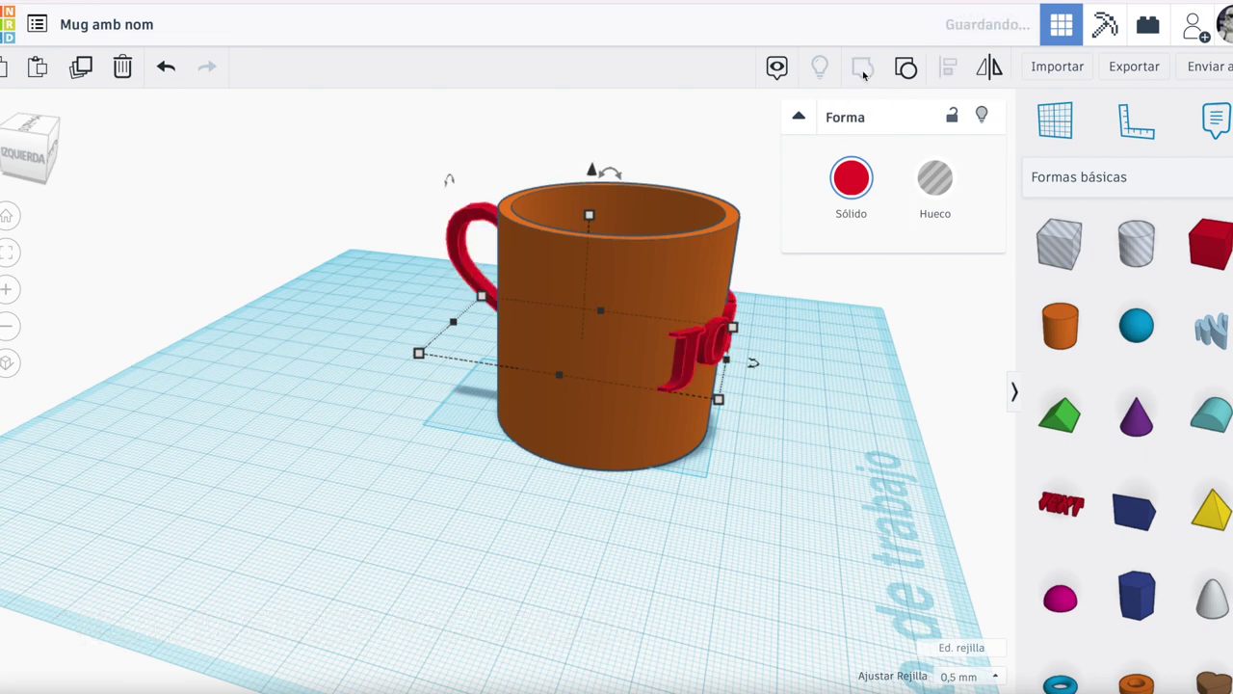
pyautogui.click(832, 441)
pyautogui.moveTo(844, 381); pyautogui.dragTo(573, 359, button='right')
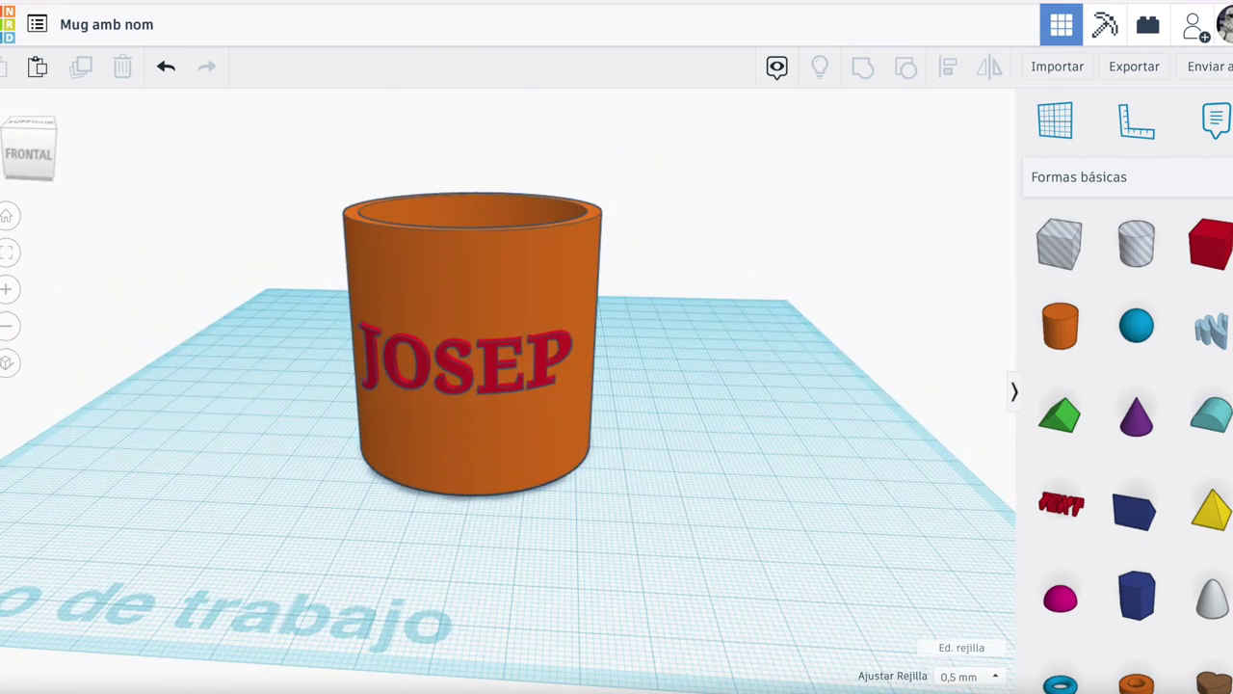
pyautogui.click(8, 217)
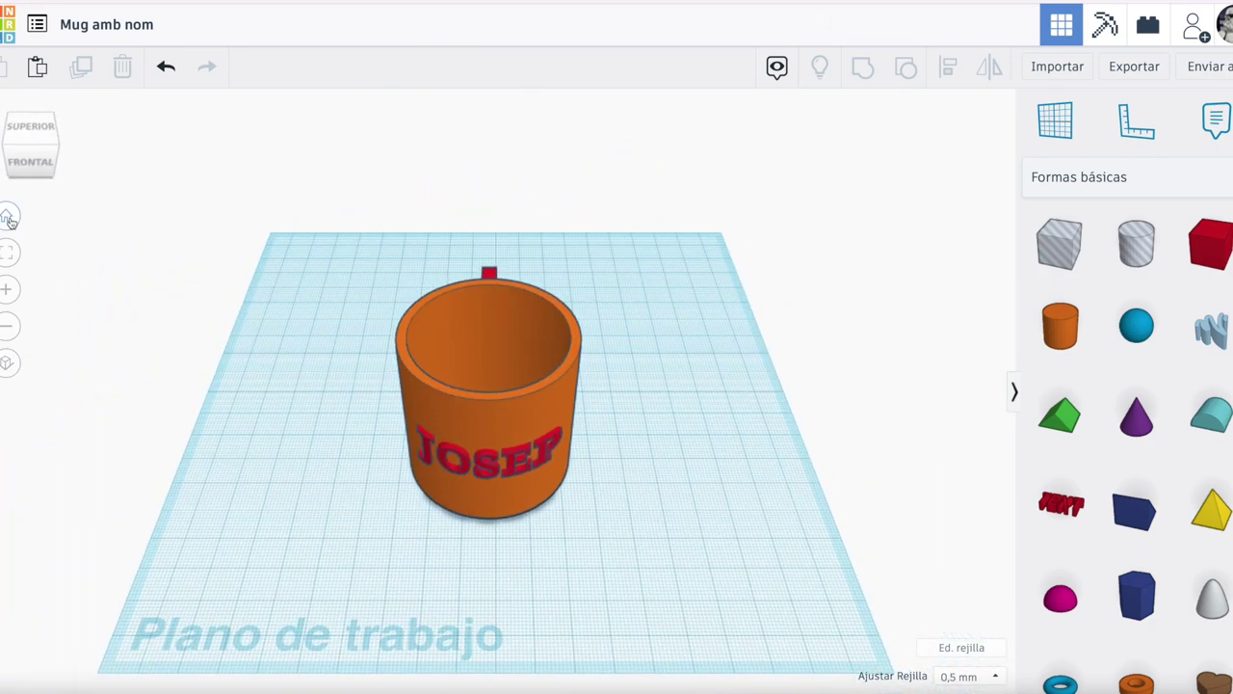